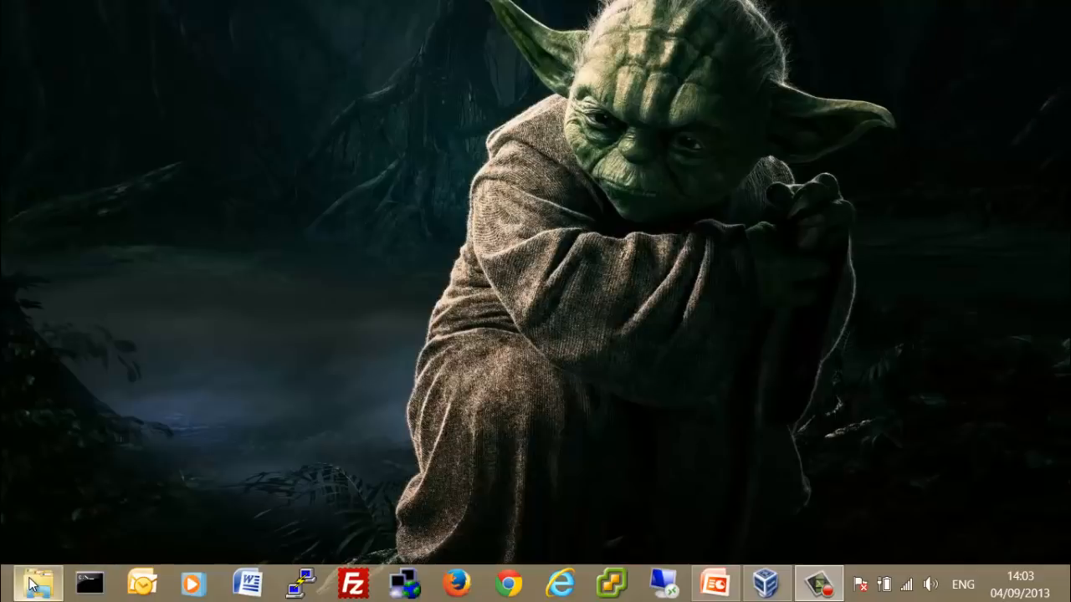
Restore the VM folder window, widen the Nome column and select pfSense-LiveCD-2.0.3-RELEASE-amd64.iso.
{"action": "mouse_move", "coordinate": [35, 584]}
{"action": "left_click", "coordinate": [106, 501]}
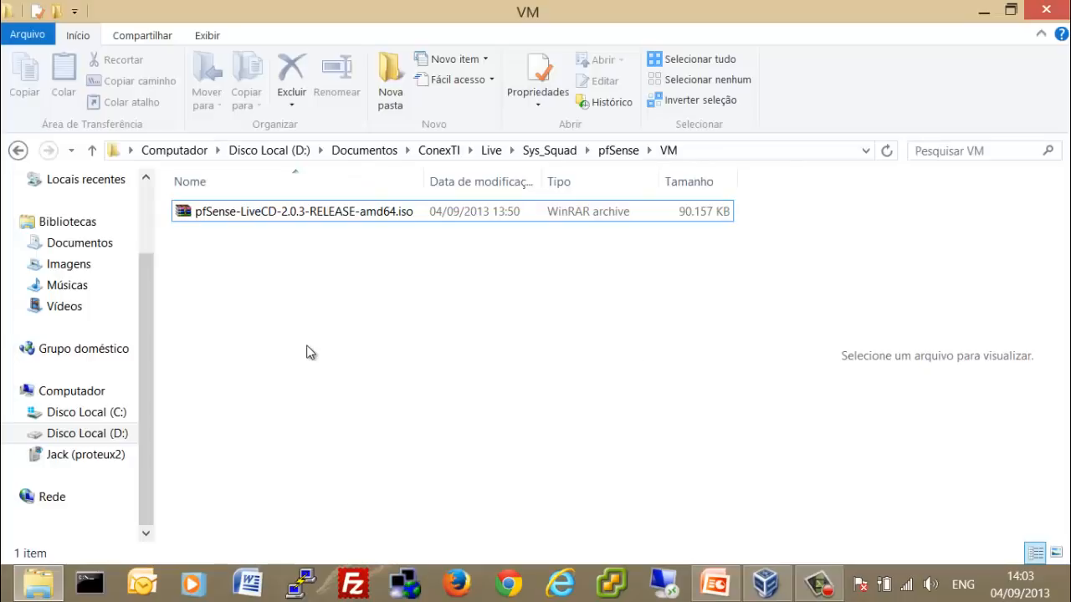
{"action": "left_click_drag", "start_coordinate": [424, 170], "coordinate": [451, 169]}
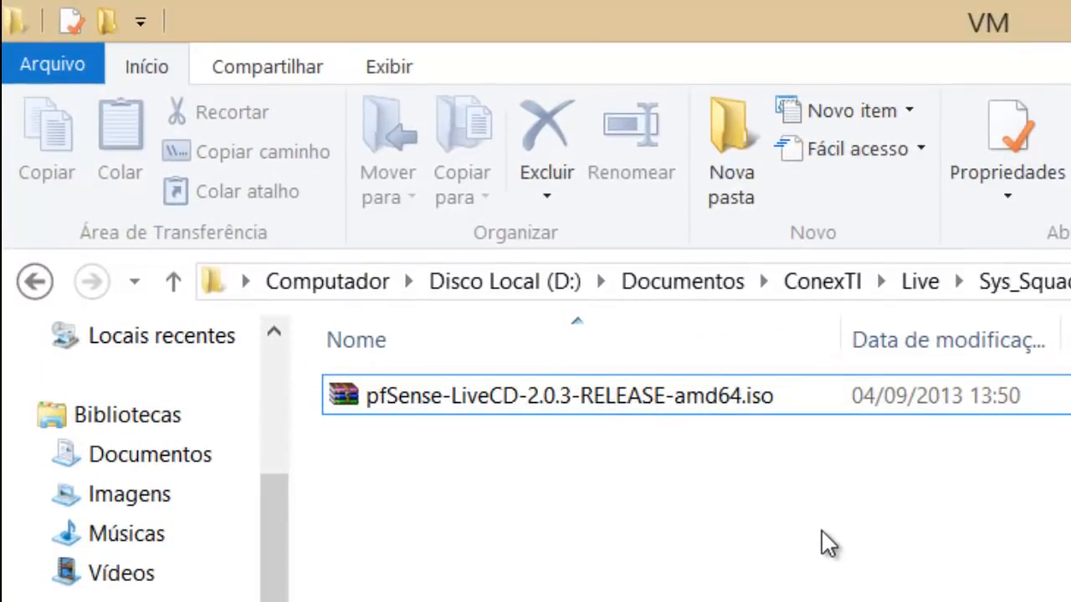
{"action": "left_click", "coordinate": [569, 410]}
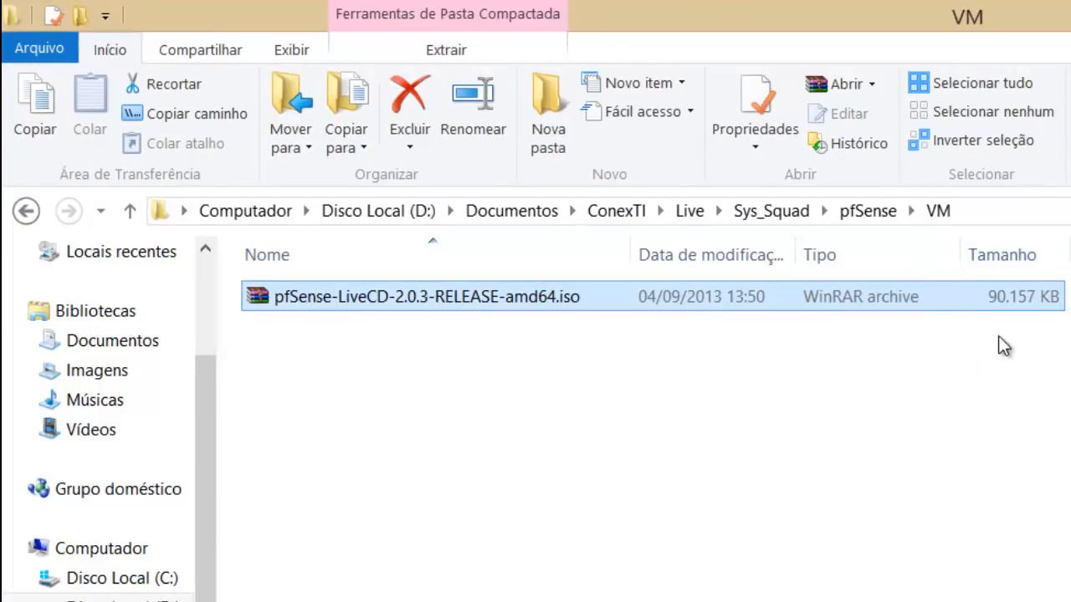
{"action": "left_click", "coordinate": [639, 444]}
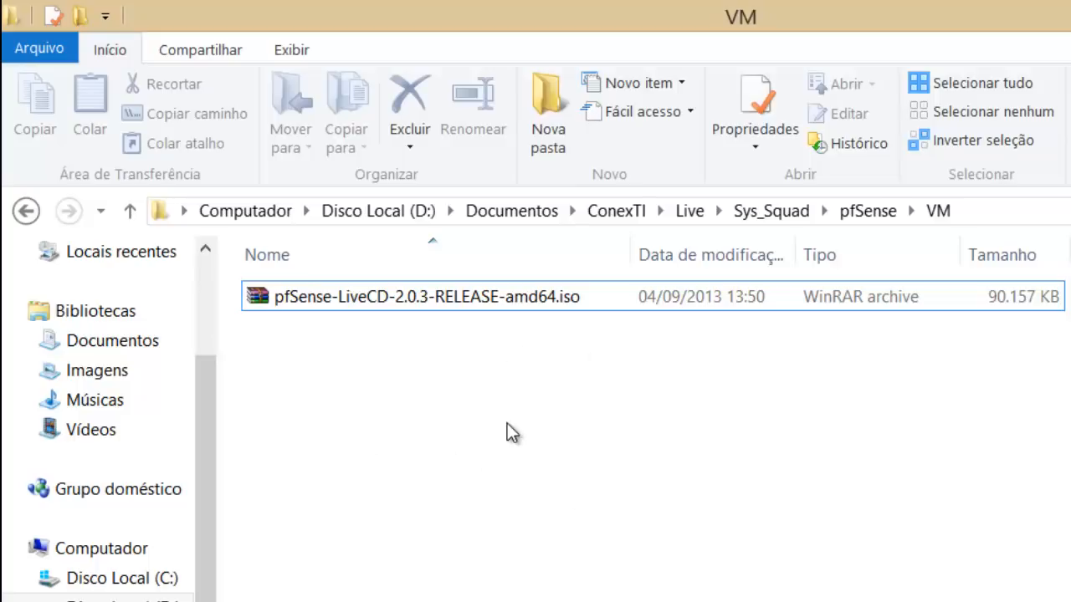
{"action": "left_click", "coordinate": [289, 298]}
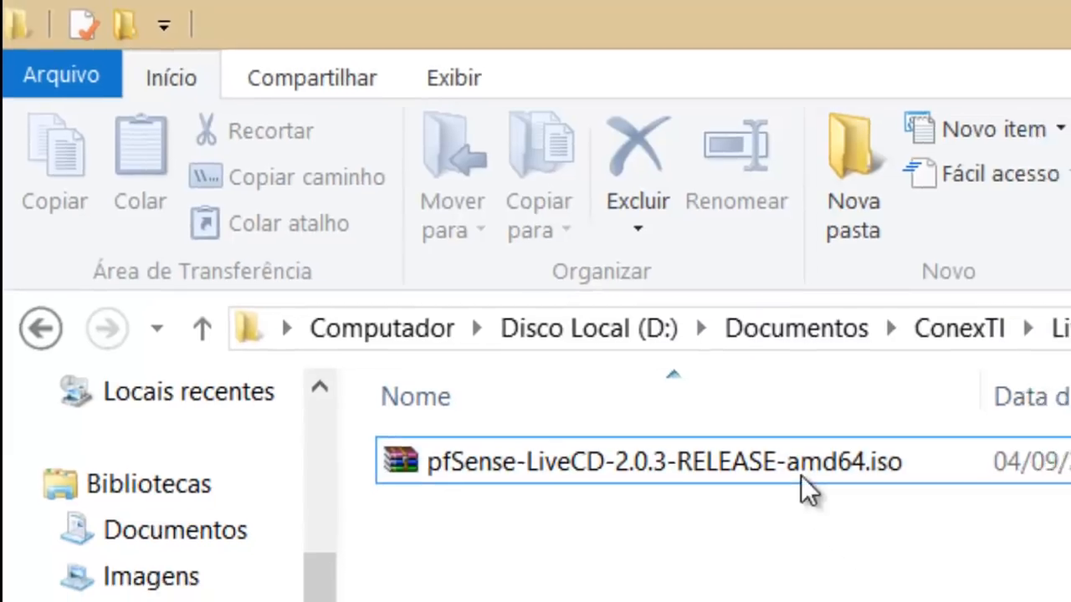
Extract pfSense-LiveCD-2.0.3-RELEASE-amd64.iso in place with WinRAR's Extract Here.
{"action": "right_click", "coordinate": [795, 465]}
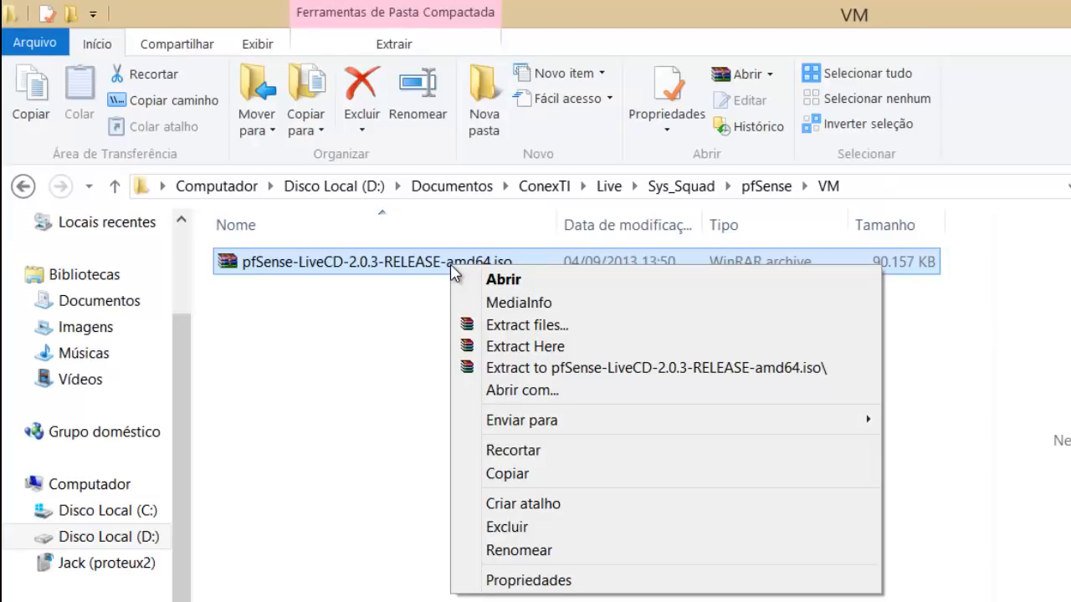
{"action": "left_click", "coordinate": [568, 353]}
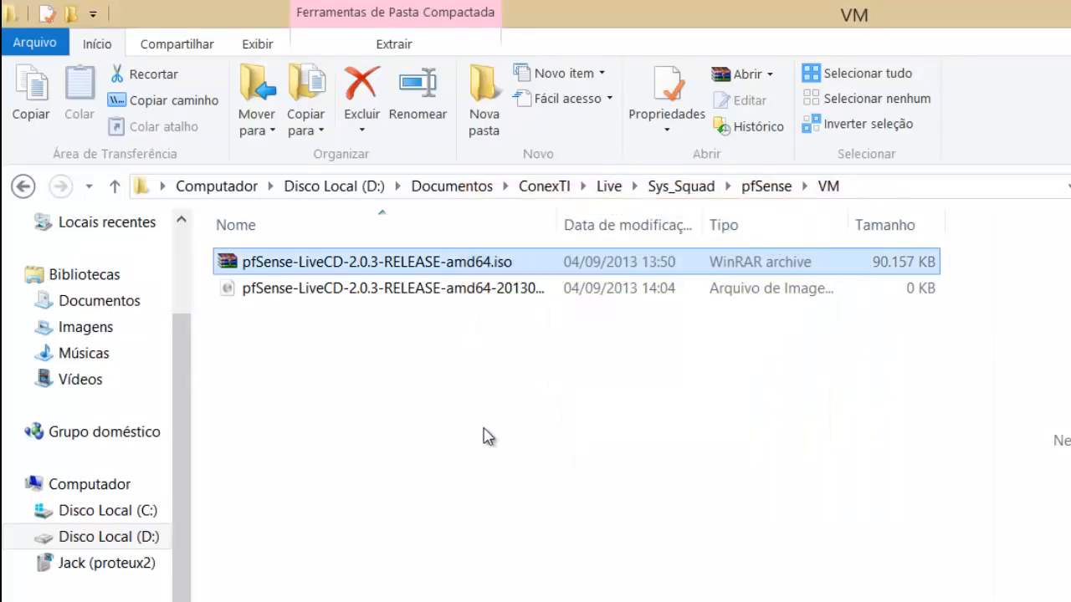
{"action": "left_click", "coordinate": [502, 423]}
Resize the Nome and Tipo columns to show the extracted image's full name and size.
{"action": "left_click_drag", "start_coordinate": [557, 223], "coordinate": [626, 225]}
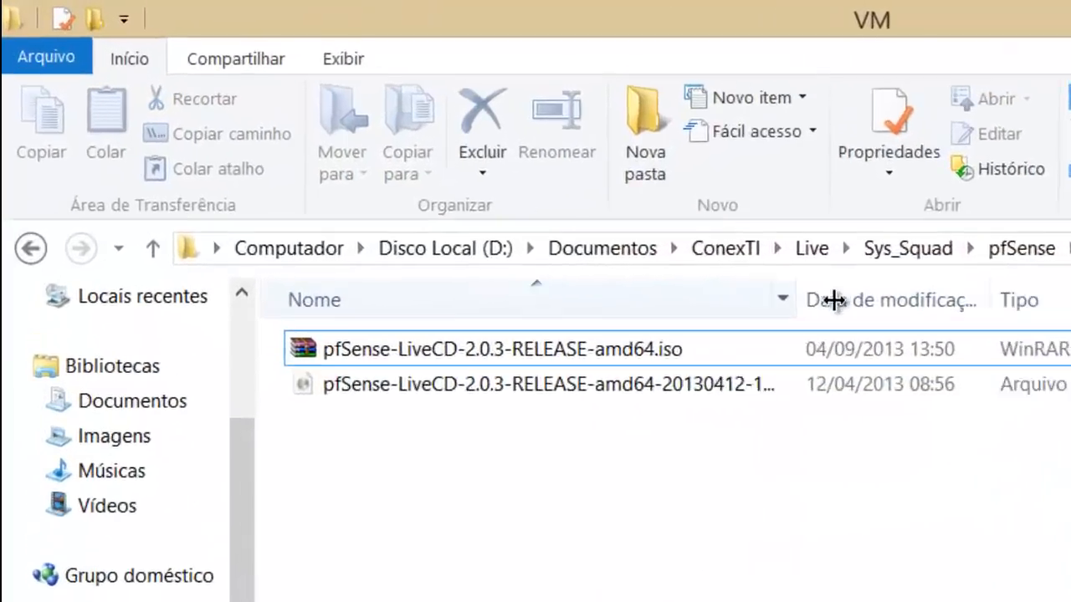
{"action": "left_click_drag", "start_coordinate": [832, 300], "coordinate": [820, 293]}
{"action": "left_click", "coordinate": [646, 396]}
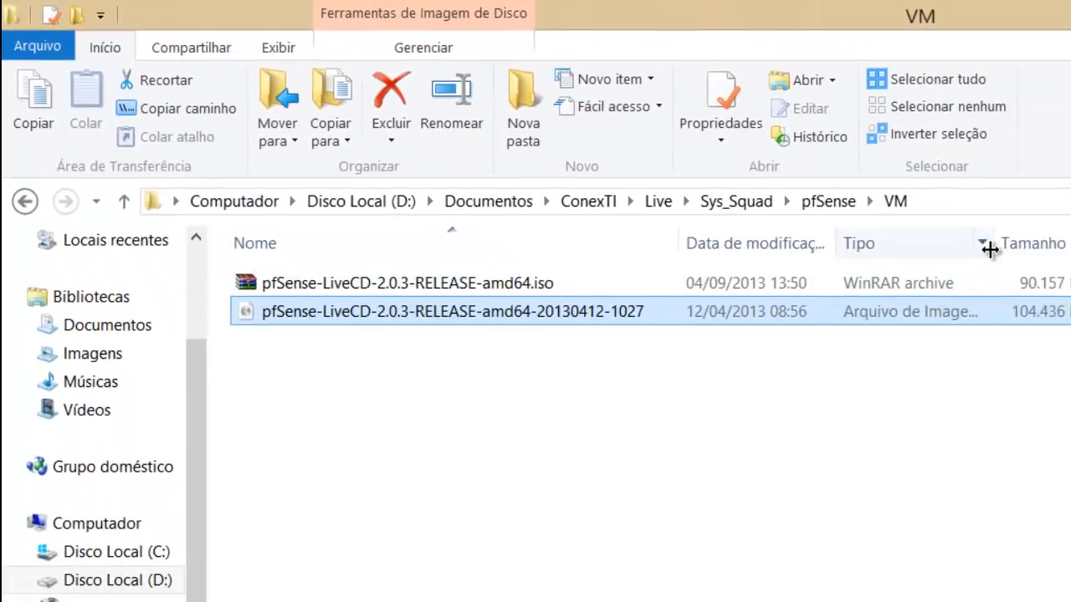
{"action": "left_click_drag", "start_coordinate": [987, 245], "coordinate": [959, 246]}
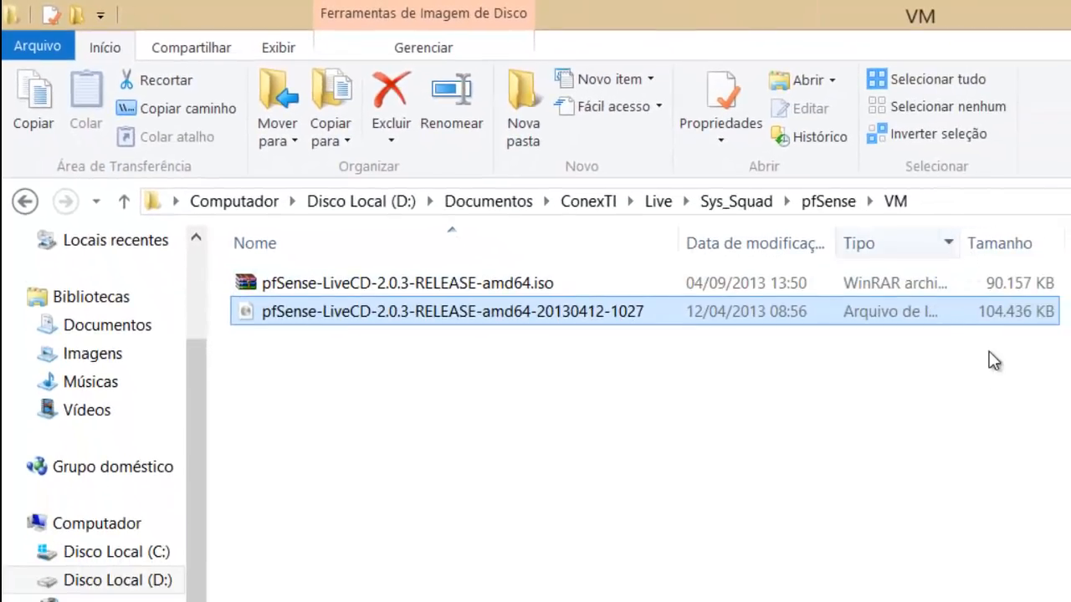
{"action": "left_click", "coordinate": [944, 387]}
{"action": "left_click", "coordinate": [485, 303]}
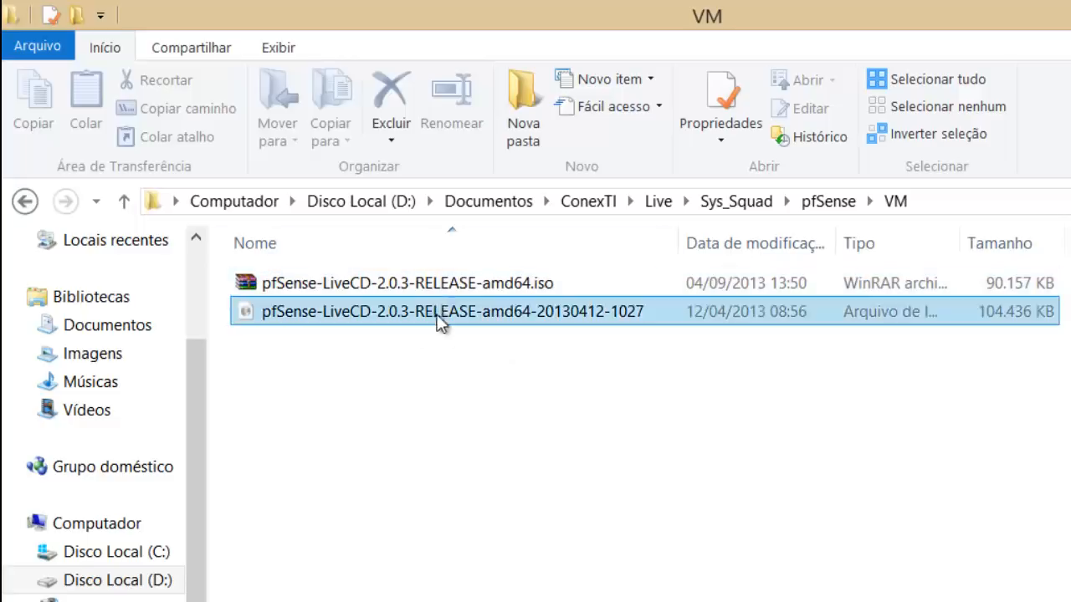
{"action": "left_click", "coordinate": [523, 316]}
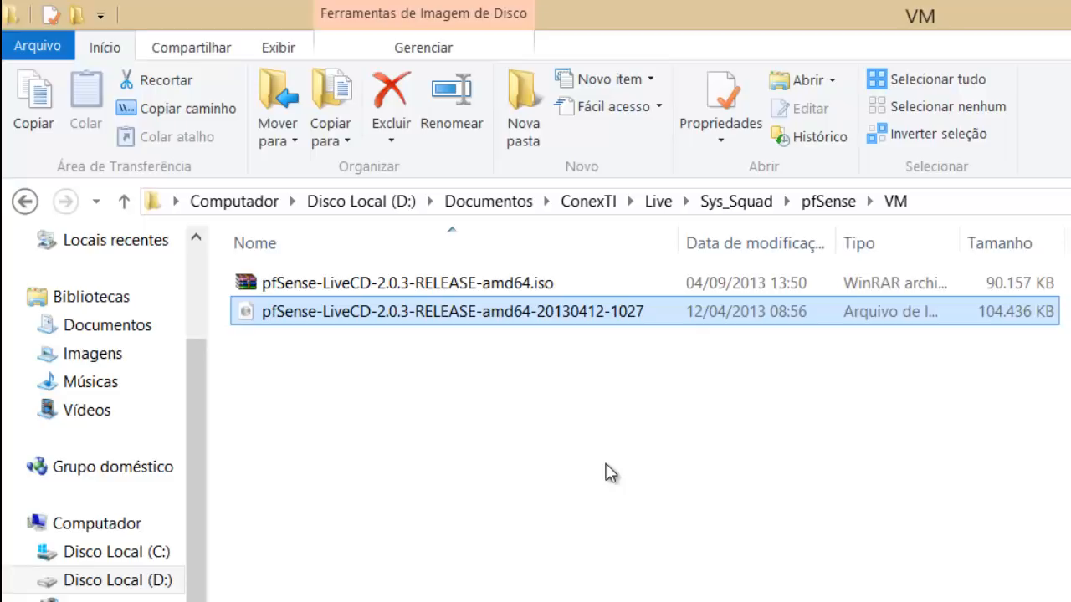
{"action": "left_click", "coordinate": [612, 470]}
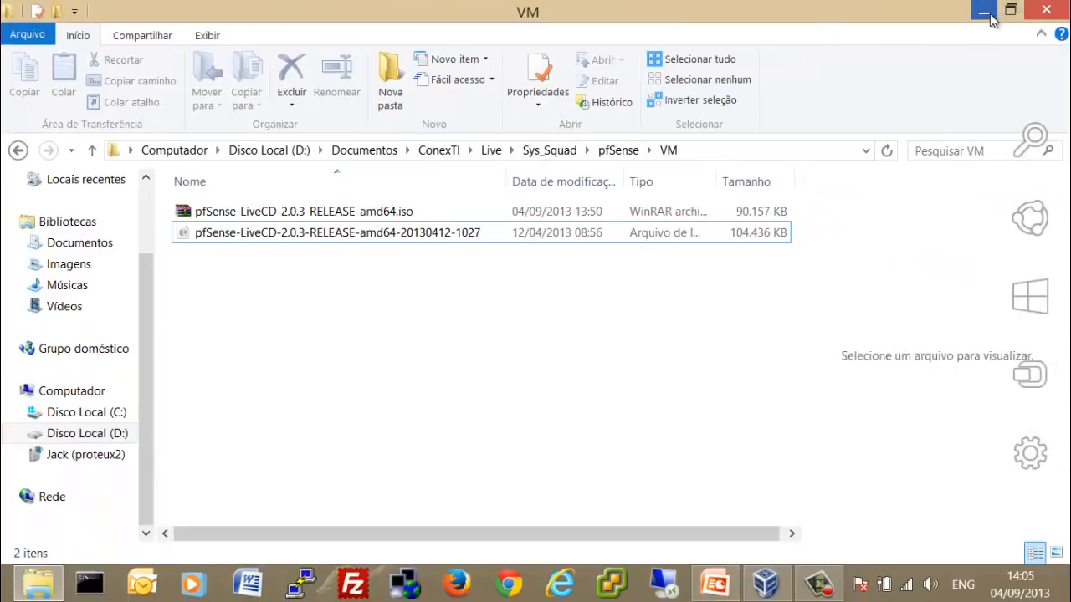
Check the VM folder's full path in the address bar, then minimize the window.
{"action": "left_click", "coordinate": [741, 150]}
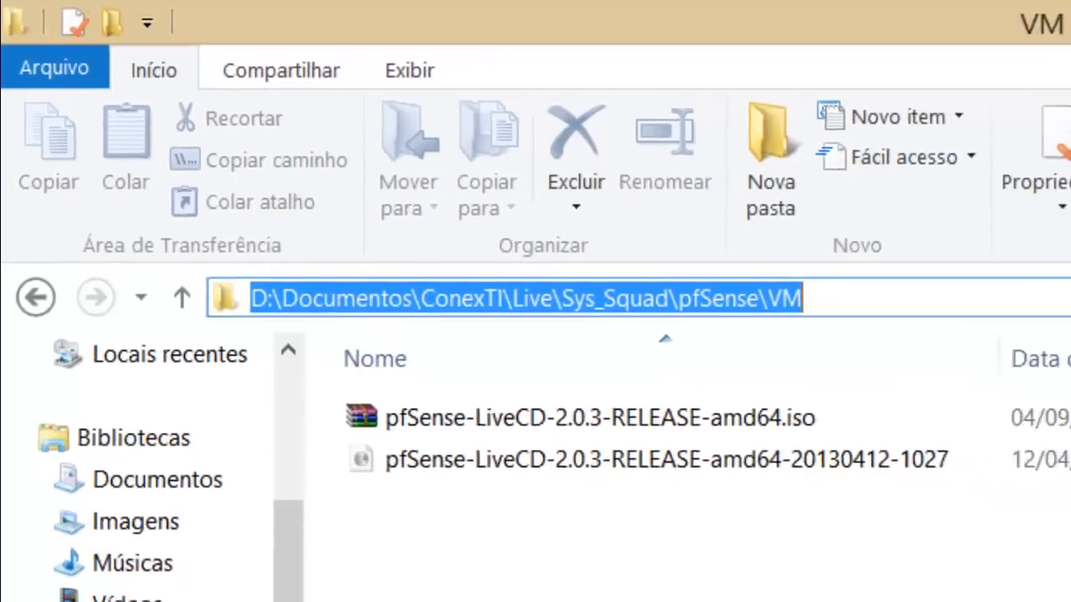
{"action": "left_click", "coordinate": [586, 351]}
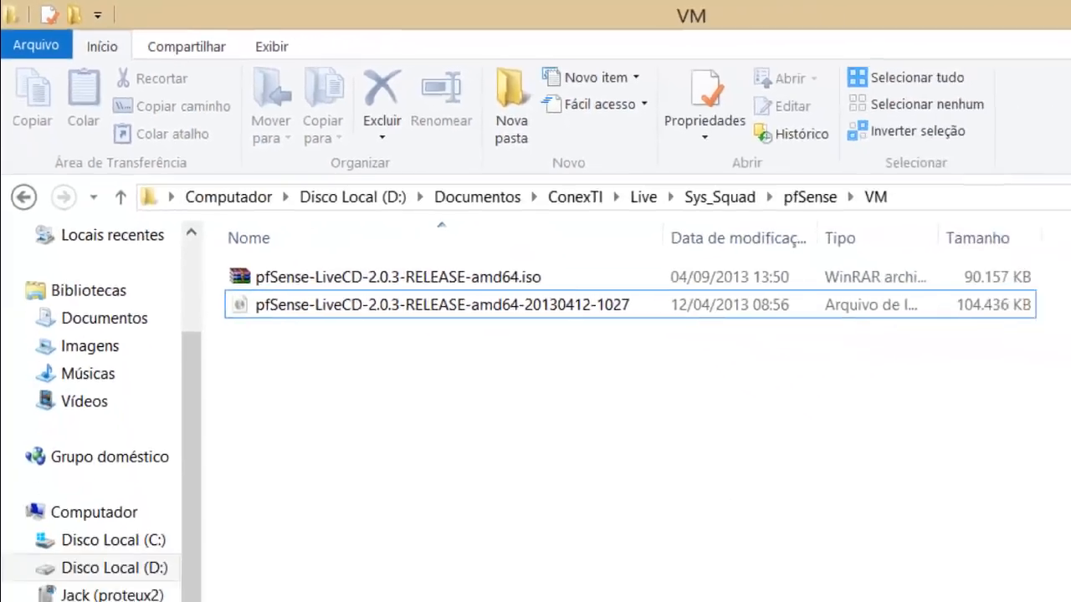
{"action": "left_click", "coordinate": [983, 10]}
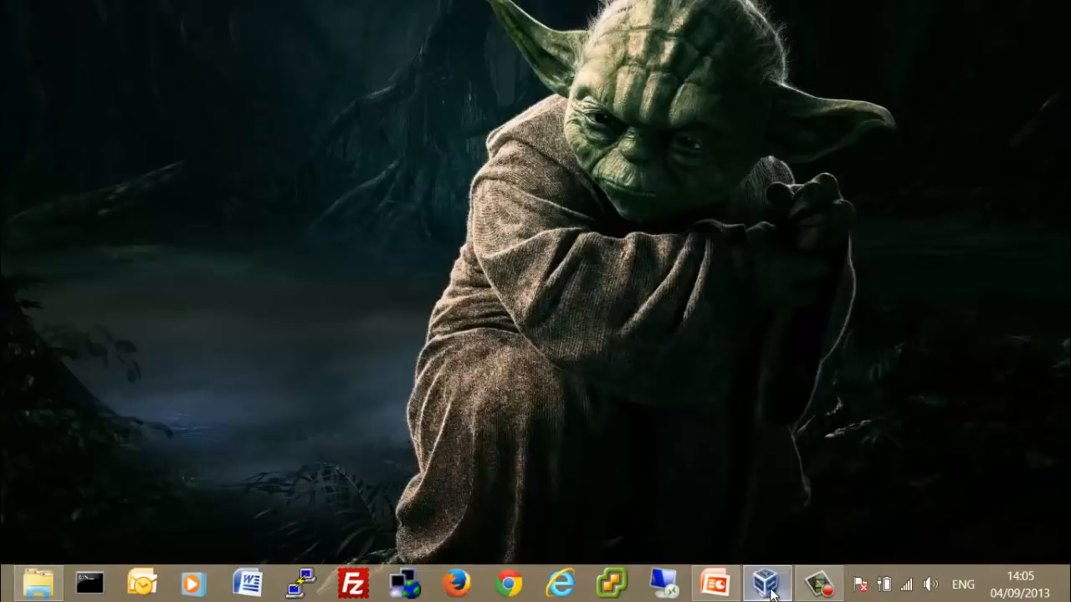
Restore the VirtualBox Manager and launch the Novo virtual machine wizard.
{"action": "left_click", "coordinate": [764, 583]}
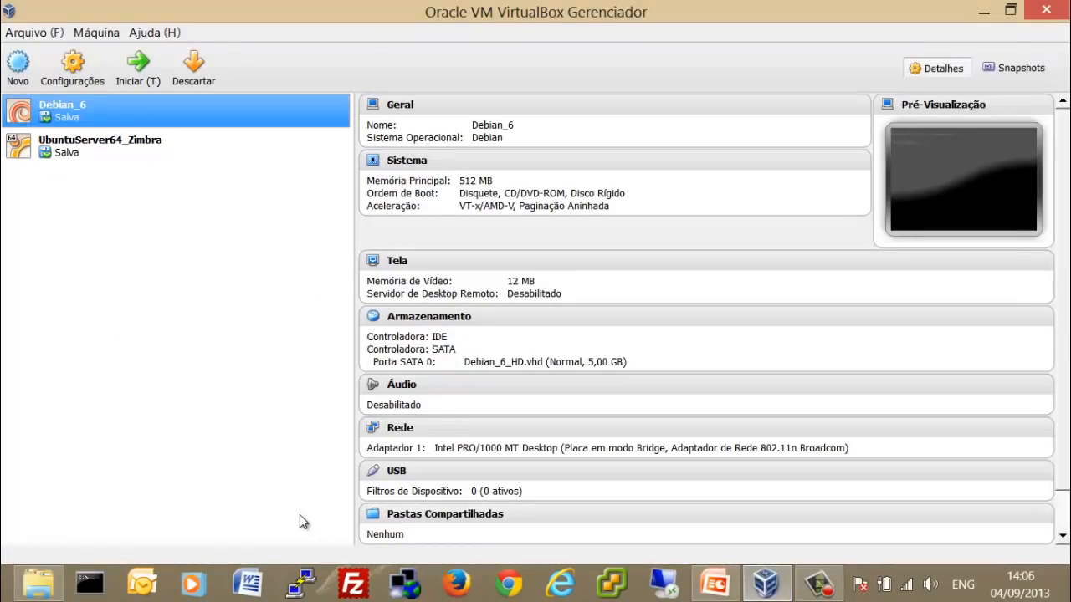
{"action": "left_click", "coordinate": [17, 72]}
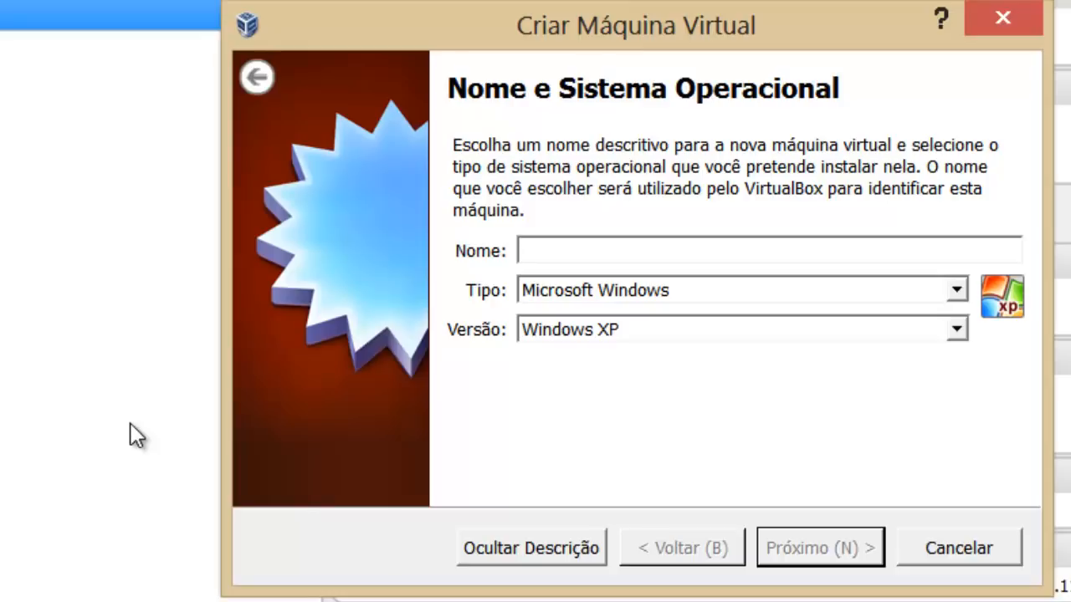
Name the machine pfSense_203, set type BSD and version FreeBSD (64 bit), then continue.
{"action": "type", "text": "pf"}
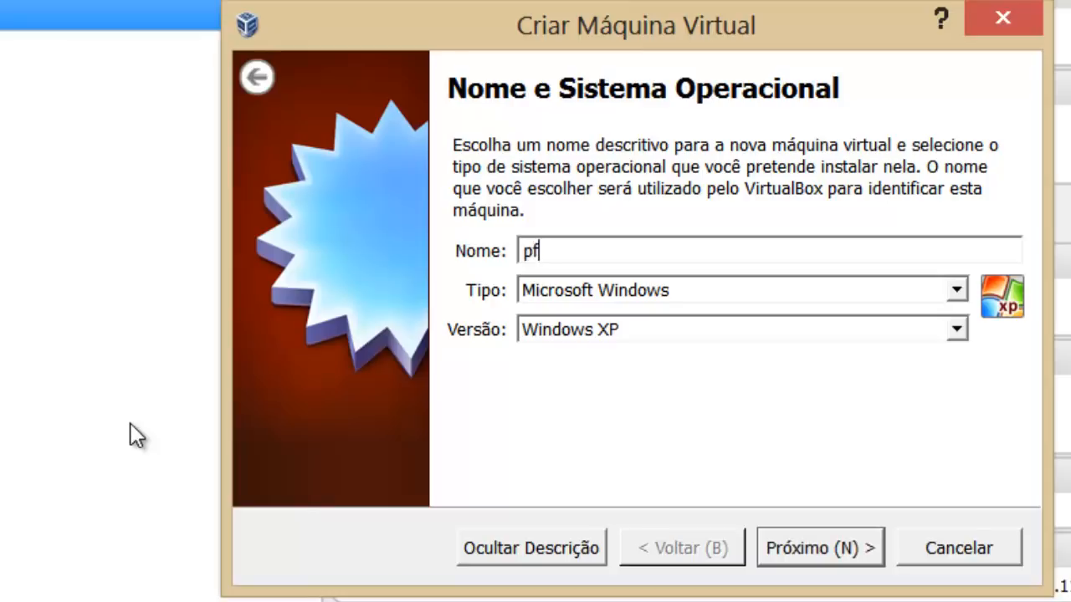
{"action": "type", "text": "Sense"}
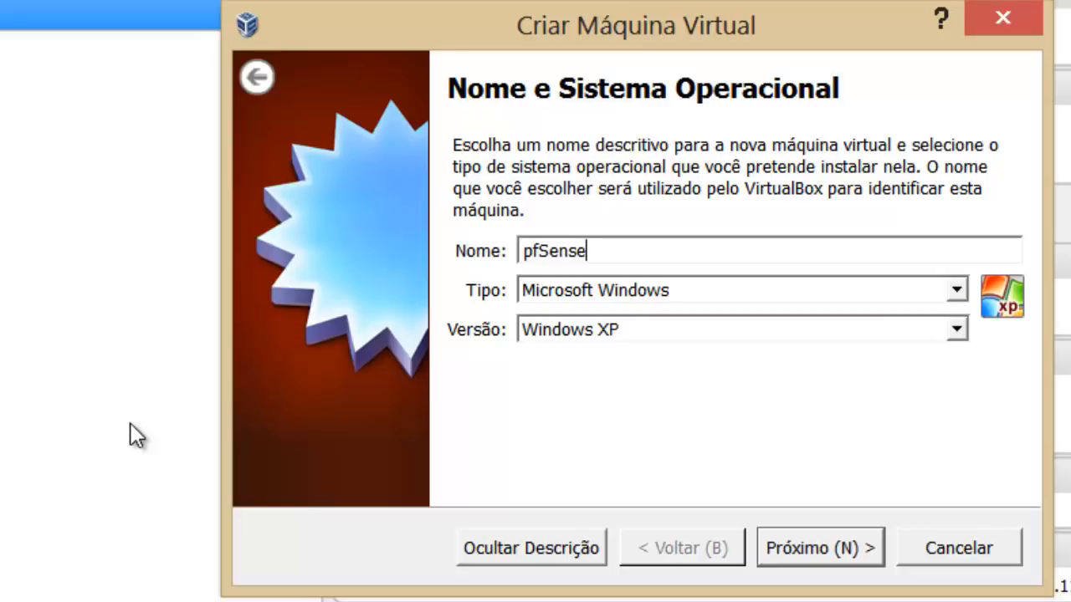
{"action": "type", "text": "_203"}
{"action": "left_click", "coordinate": [598, 286]}
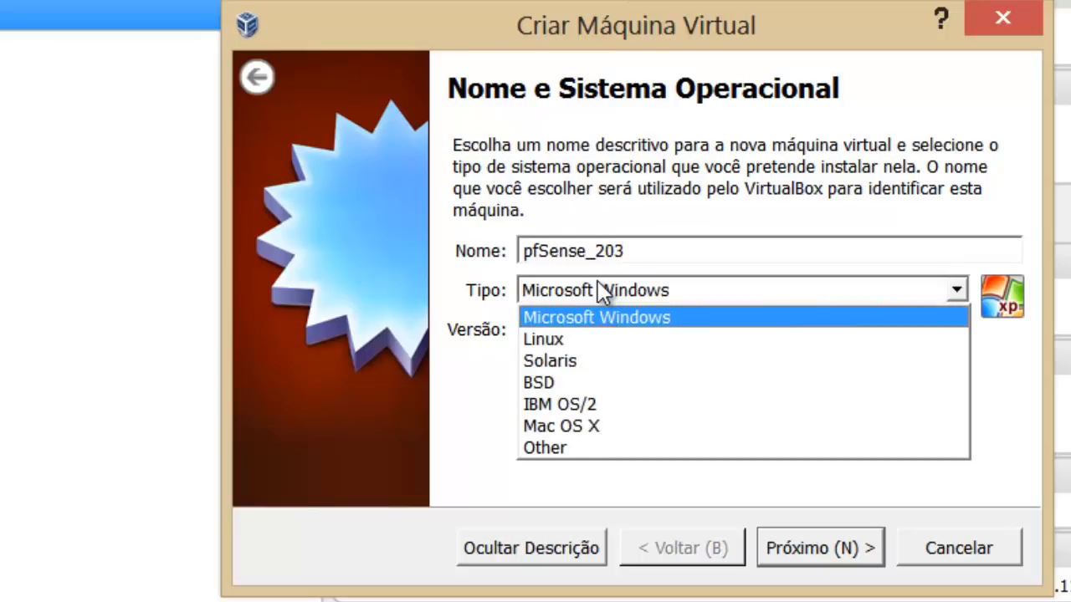
{"action": "left_click", "coordinate": [629, 385]}
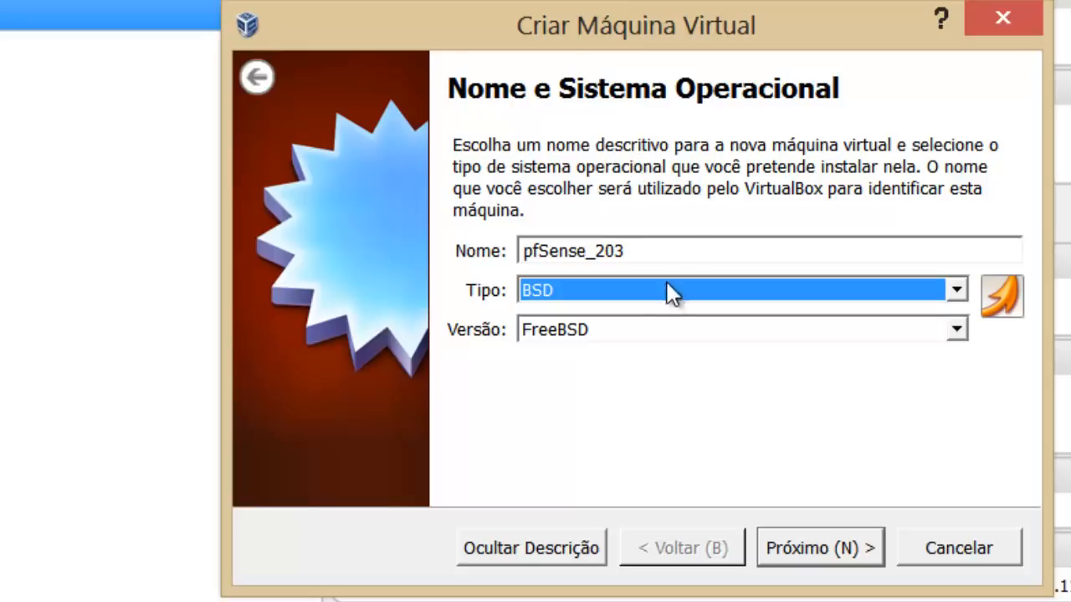
{"action": "left_click", "coordinate": [632, 329]}
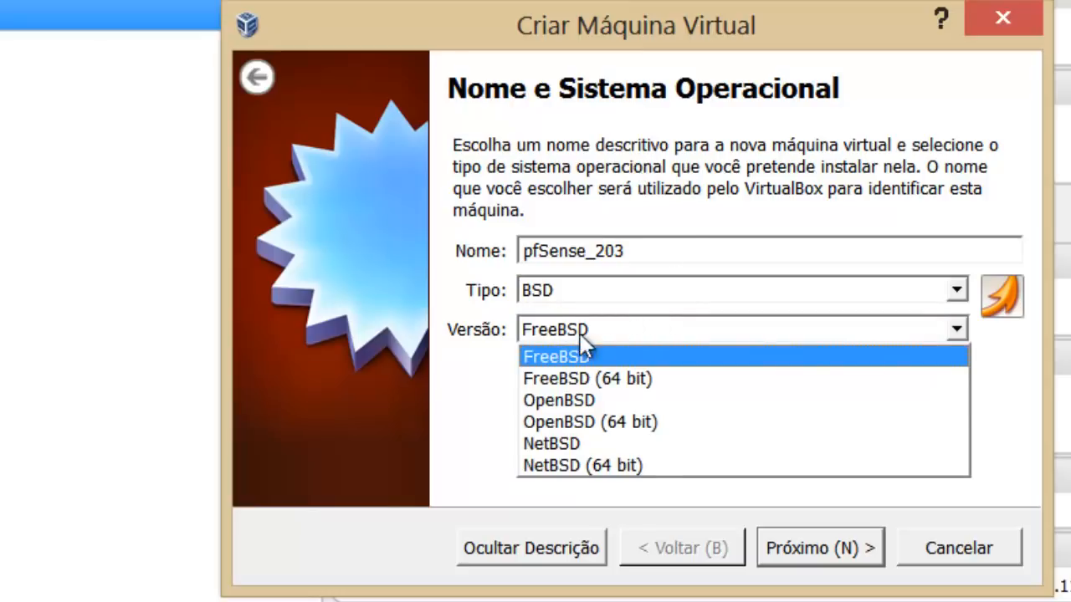
{"action": "left_click", "coordinate": [646, 381]}
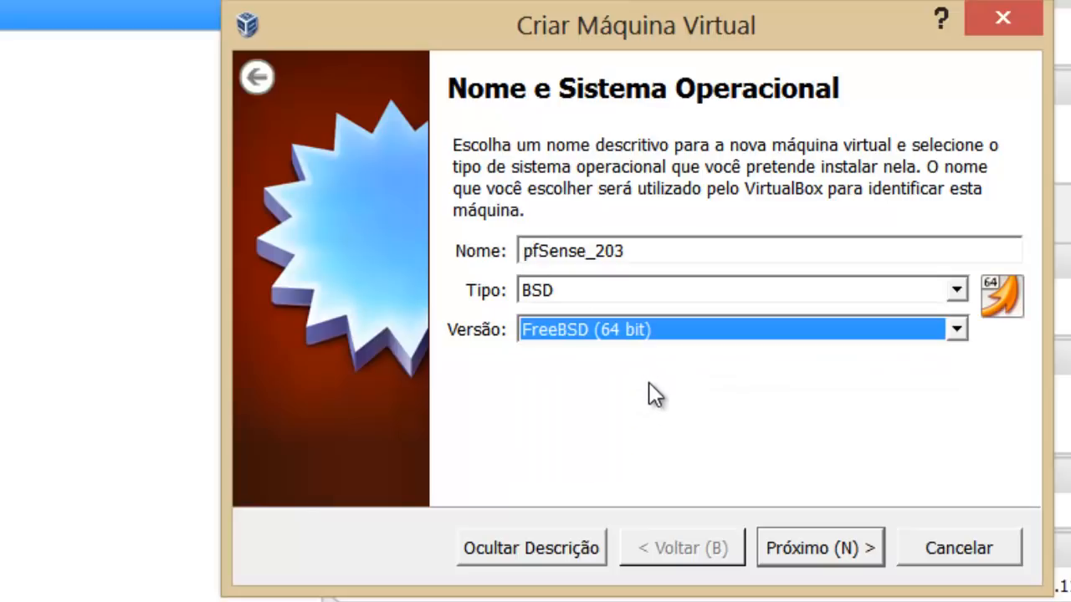
{"action": "left_click", "coordinate": [646, 252]}
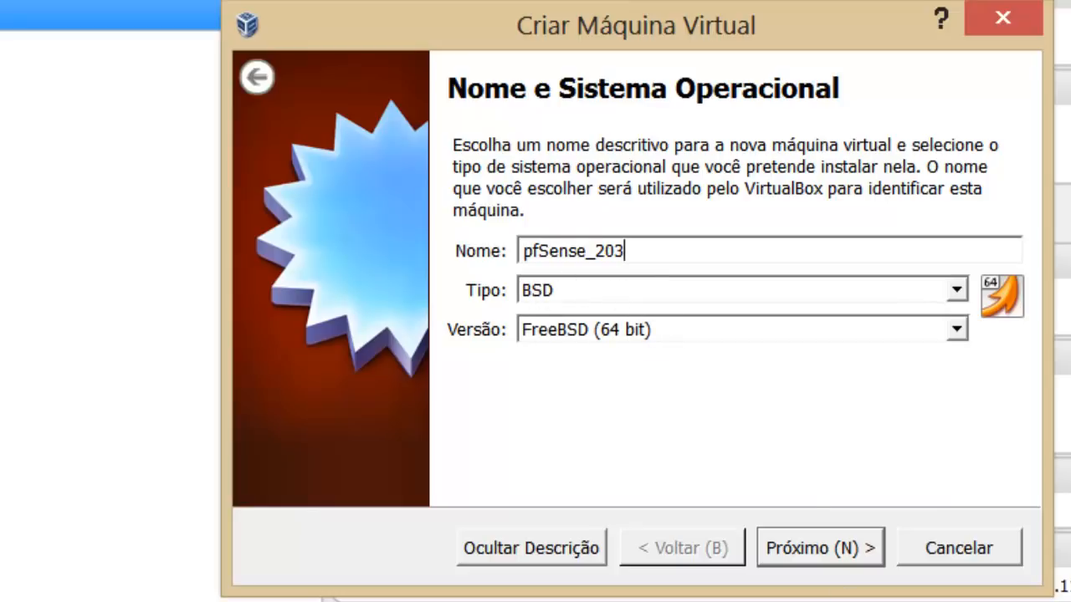
{"action": "left_click", "coordinate": [826, 557]}
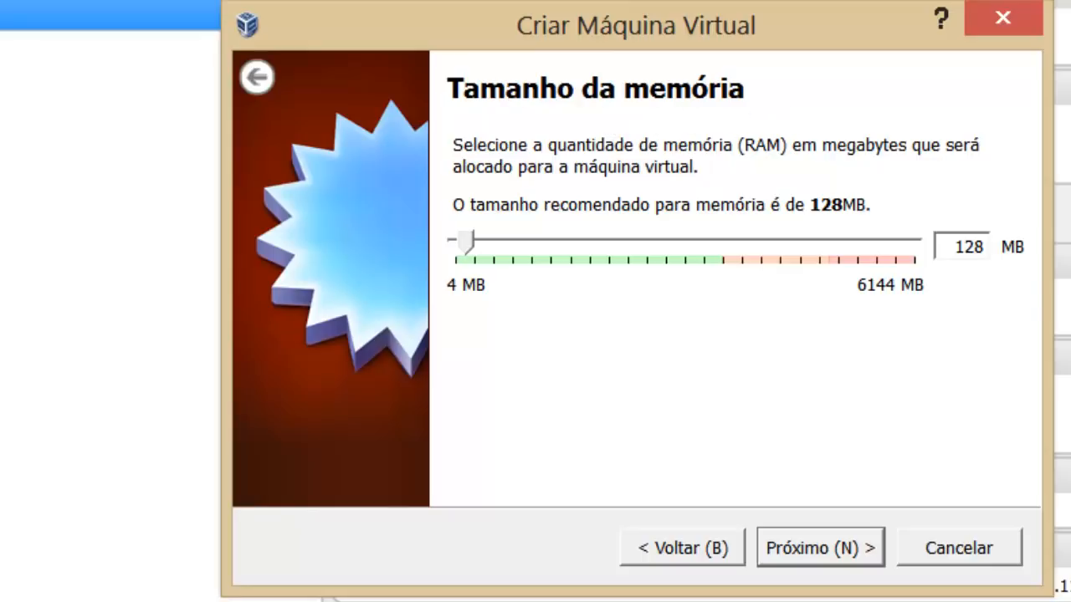
{"action": "double_click", "coordinate": [976, 246]}
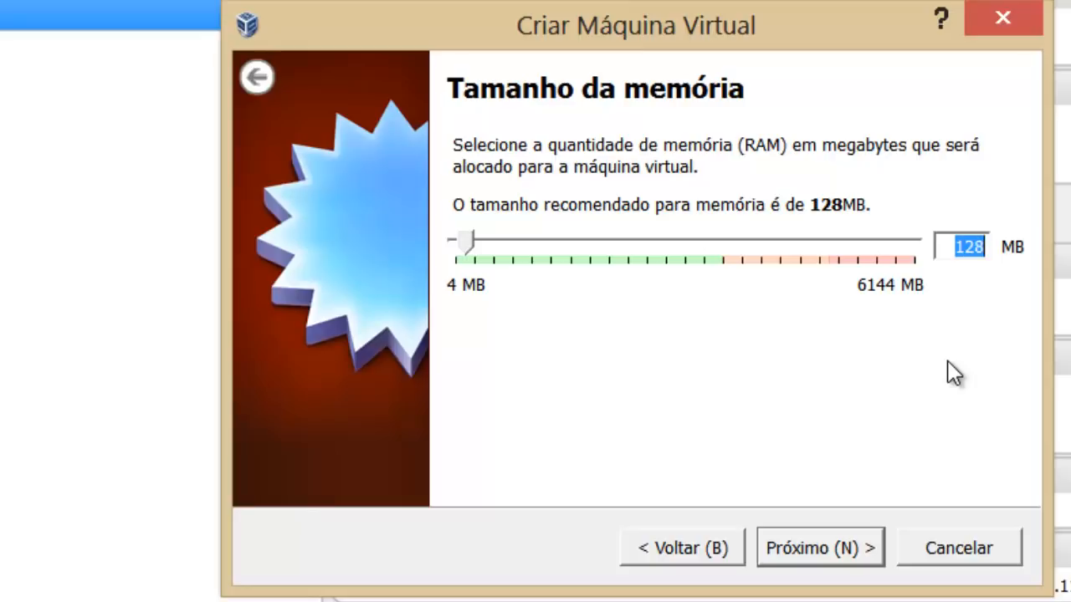
Set the memory size to 512 MB and continue.
{"action": "type", "text": "512"}
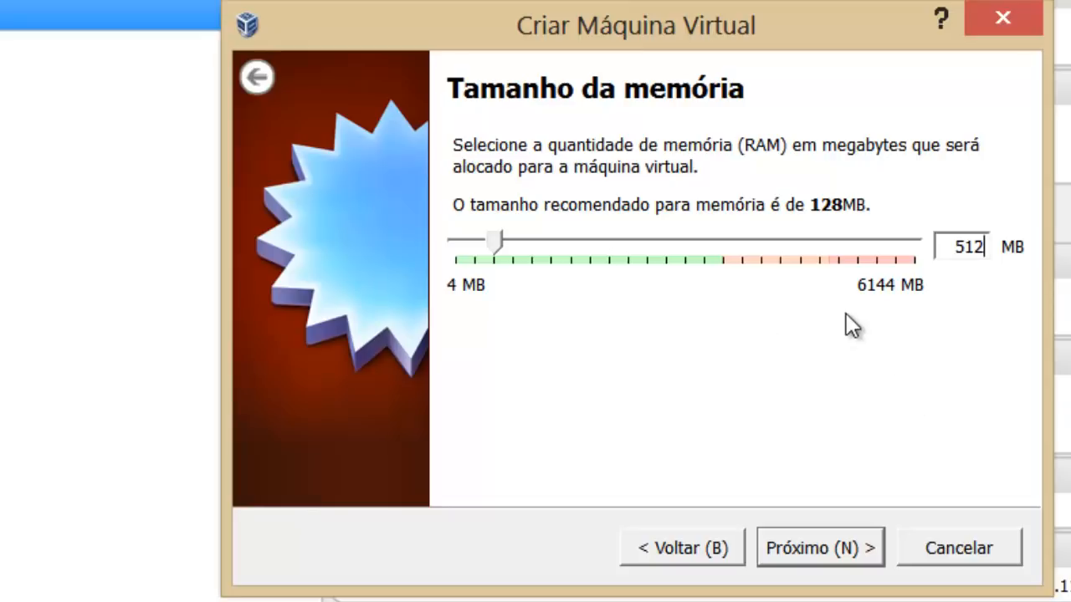
{"action": "left_click", "coordinate": [804, 557]}
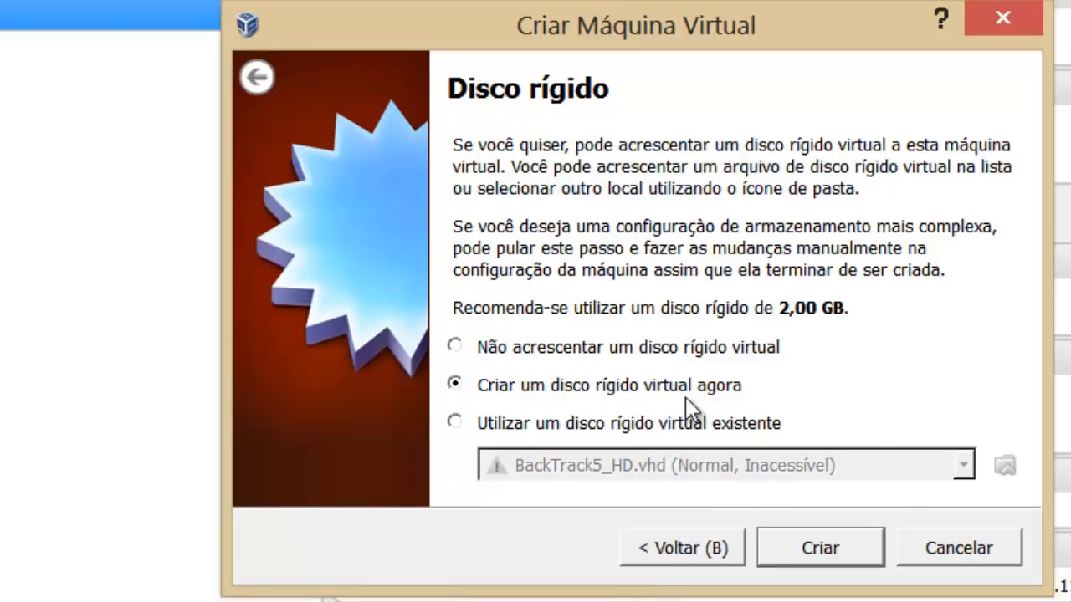
Choose 'Criar um disco rígido virtual agora' to create a new virtual disk.
{"action": "left_click", "coordinate": [820, 550]}
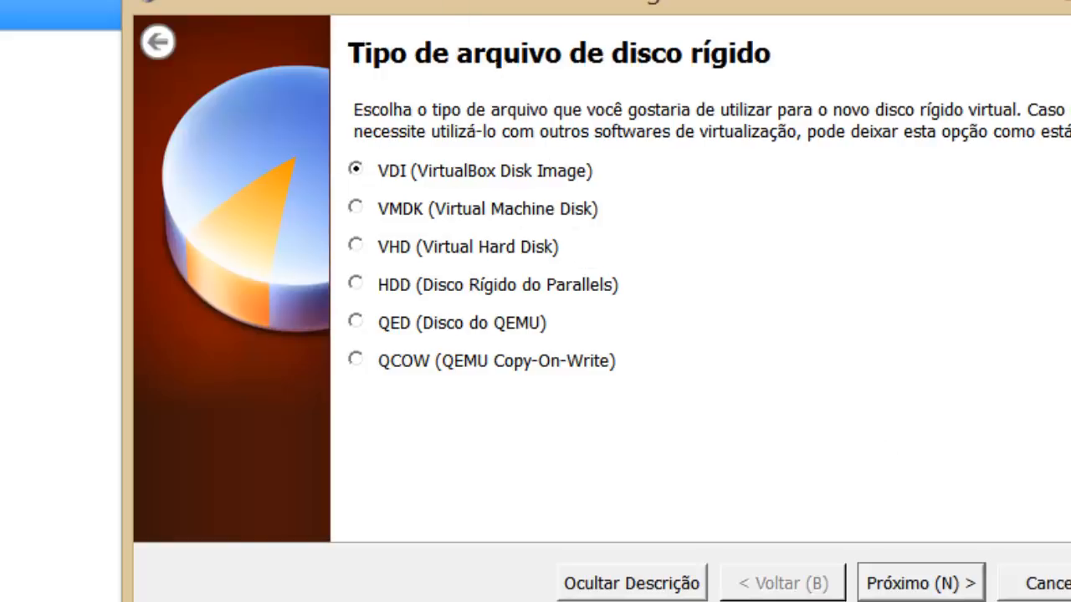
Keep the VDI format and Dinamicamente alocado storage for the new disk.
{"action": "left_click", "coordinate": [935, 584]}
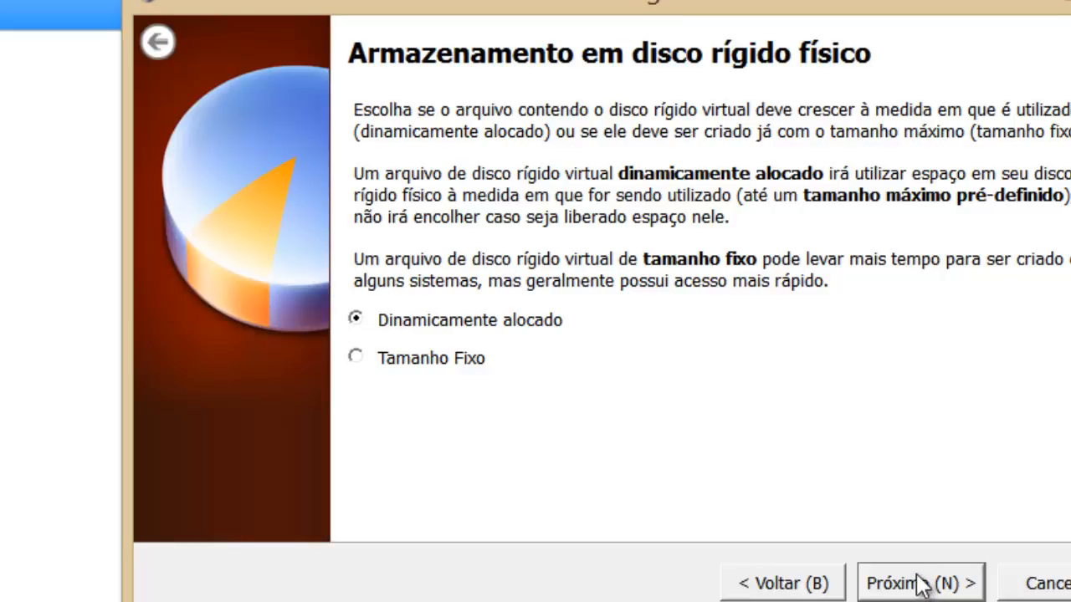
{"action": "left_click", "coordinate": [920, 584]}
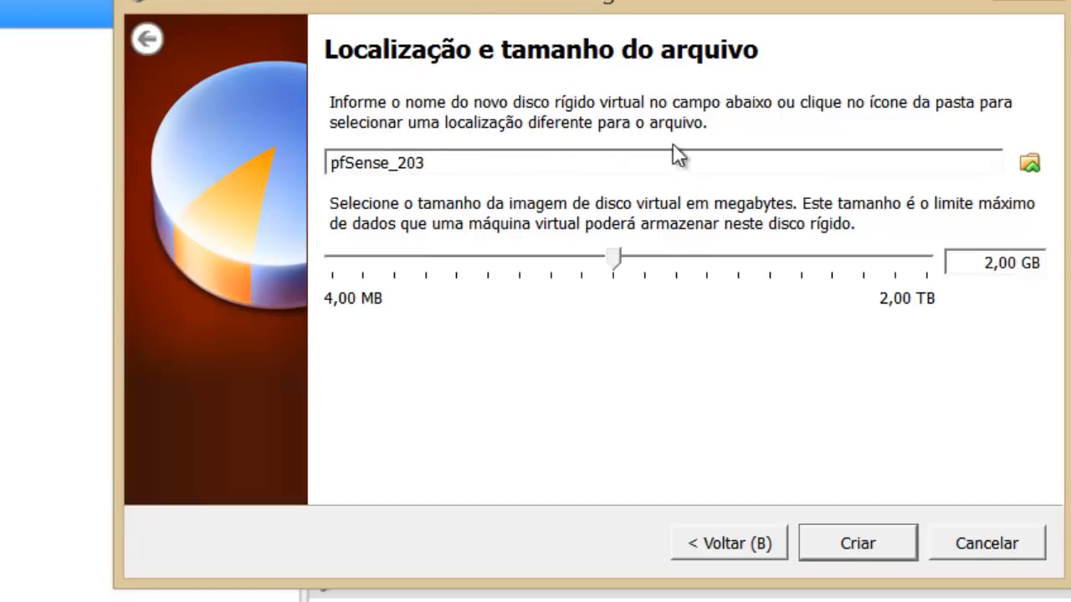
In the disk save-location dialog, browse to D:\Documentos\ConexTI\Live.
{"action": "left_click", "coordinate": [1030, 166]}
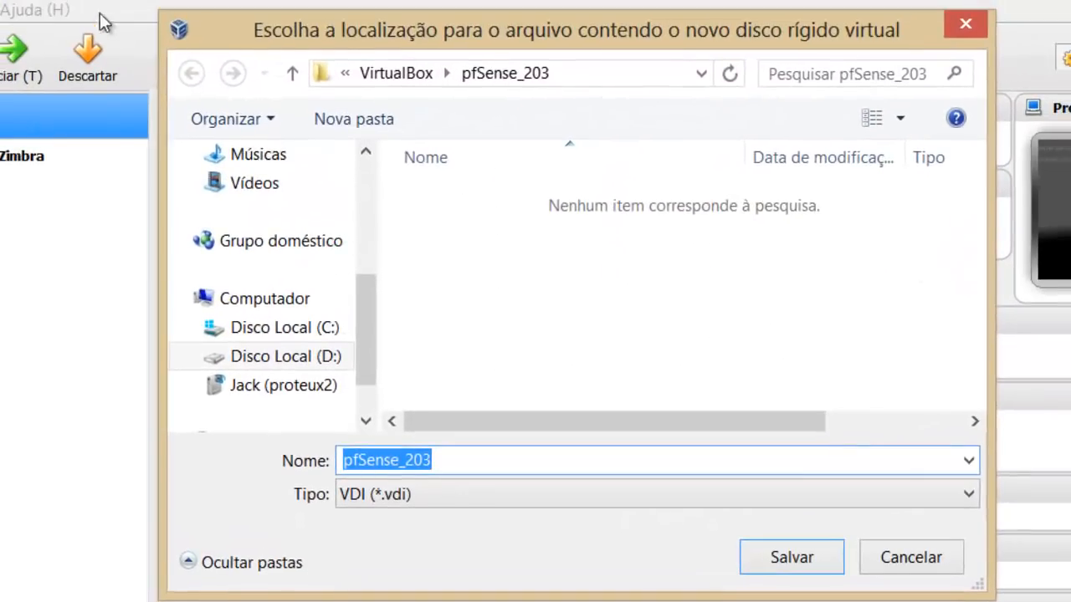
{"action": "left_click", "coordinate": [283, 336]}
{"action": "left_click", "coordinate": [457, 310]}
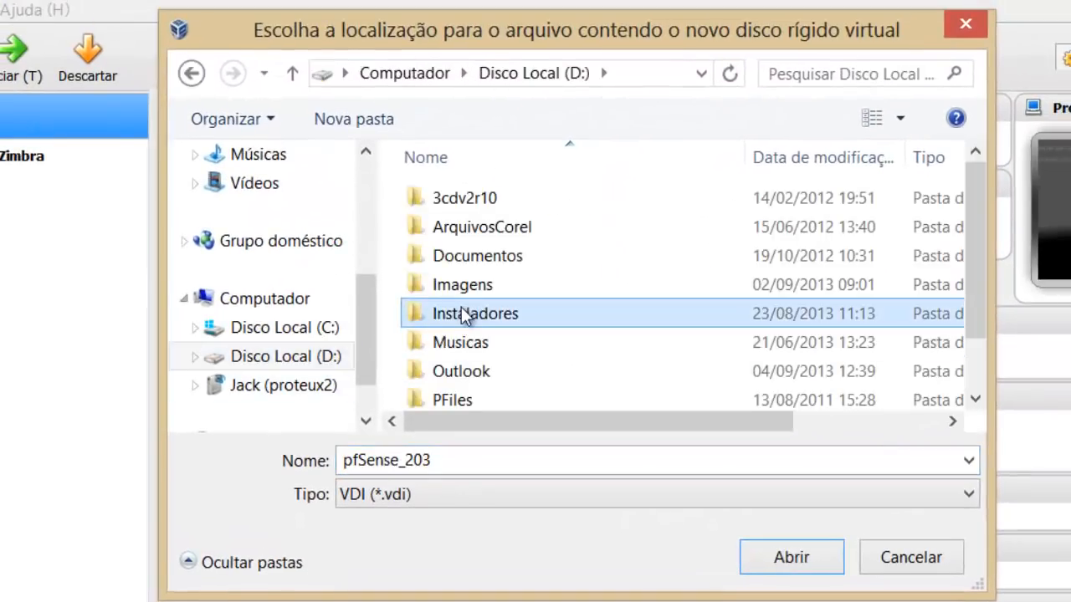
{"action": "key", "text": "d"}
{"action": "key", "text": "Return"}
{"action": "key", "text": "c"}
{"action": "key", "text": "o"}
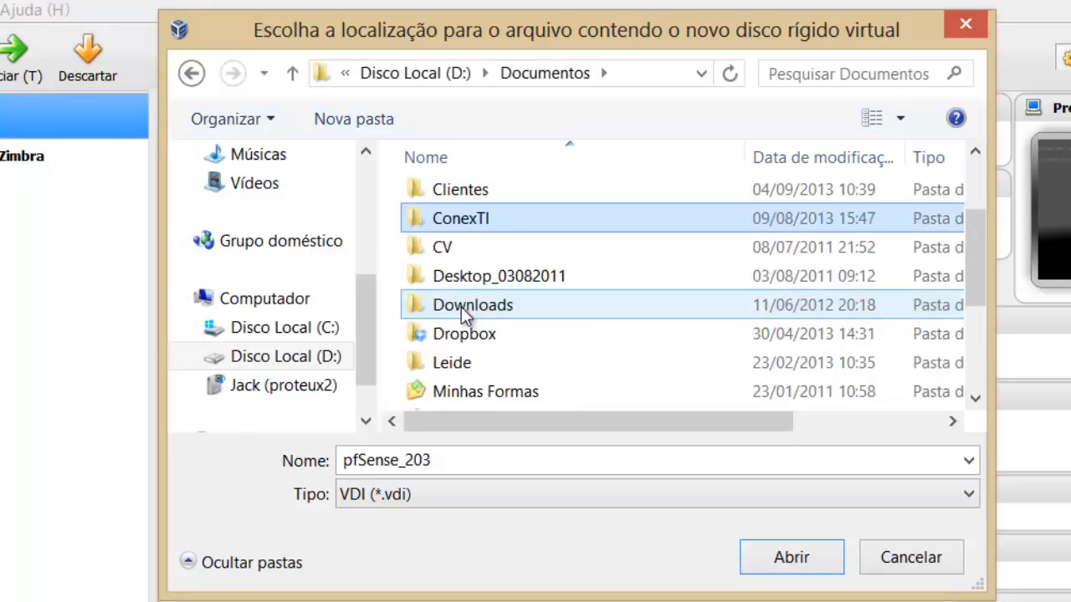
{"action": "key", "text": "Return"}
{"action": "key", "text": "l"}
{"action": "key", "text": "Return"}
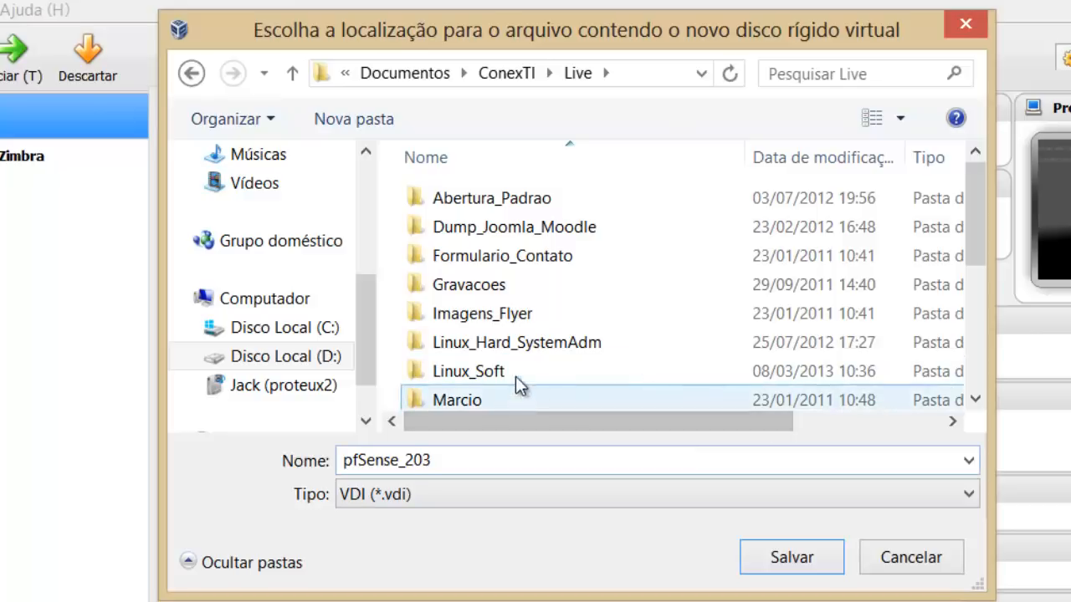
Open Sys_Squad\pfSense\VM and save the pfSense_203 disk file there.
{"action": "key", "text": "g"}
{"action": "left_click_drag", "start_coordinate": [980, 228], "coordinate": [973, 294]}
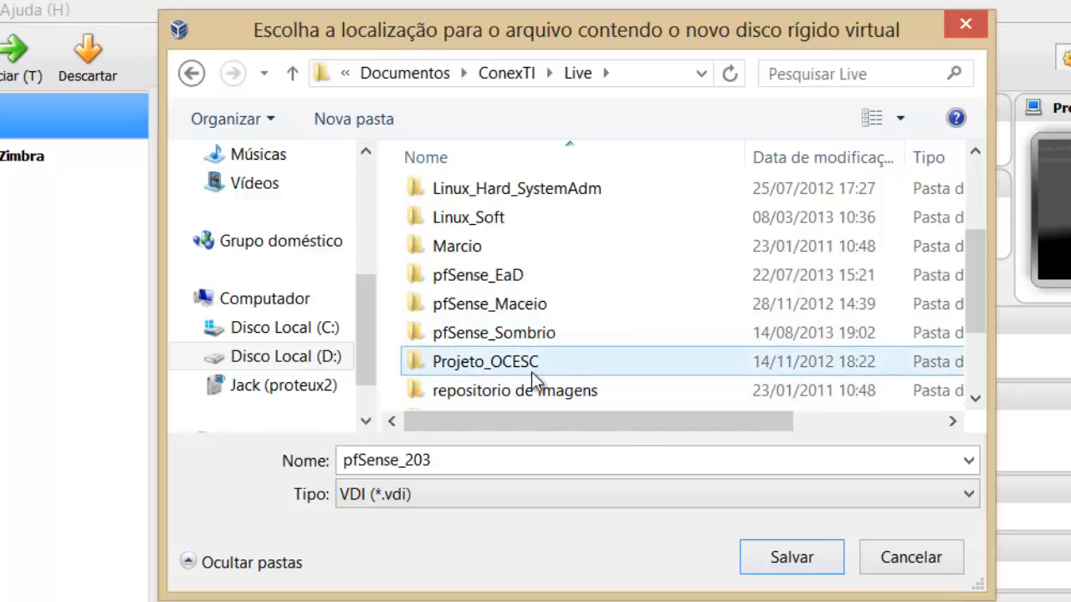
{"action": "left_click", "coordinate": [469, 218]}
{"action": "key", "text": "s"}
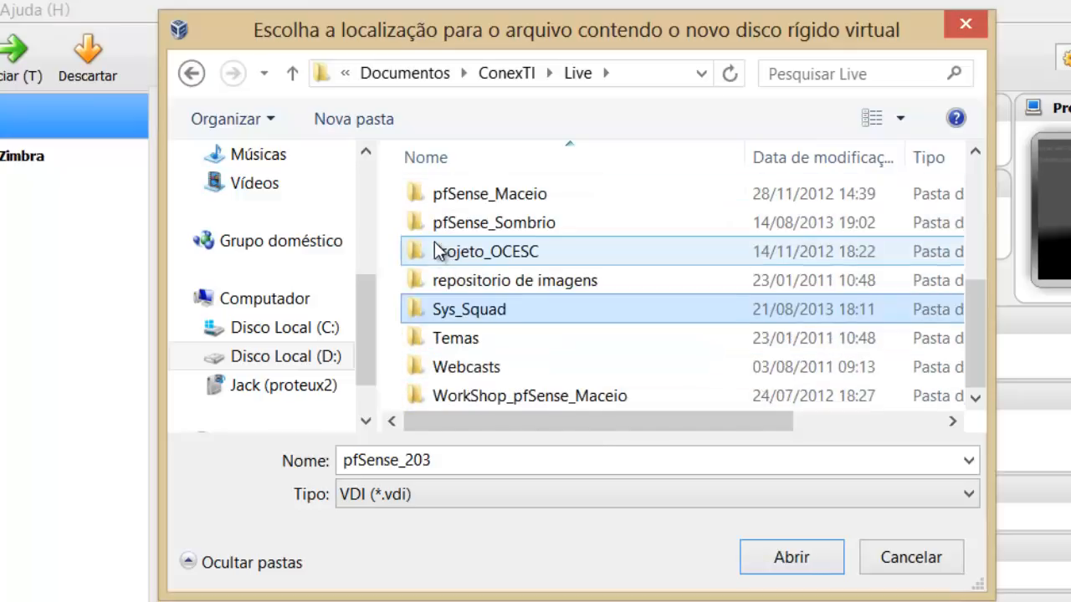
{"action": "key", "text": "Return"}
{"action": "double_click", "coordinate": [508, 199]}
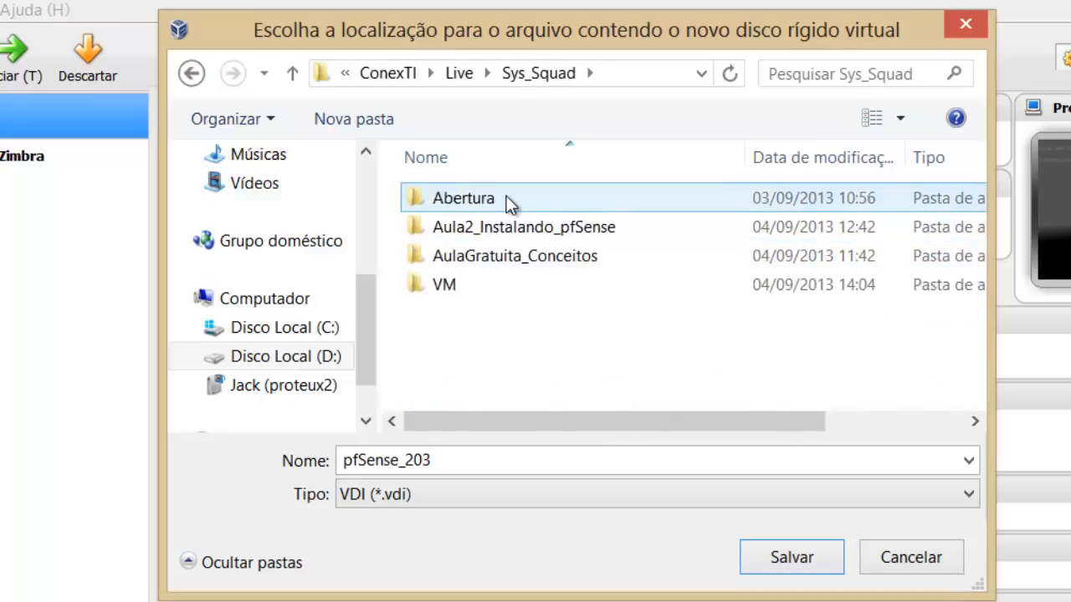
{"action": "double_click", "coordinate": [479, 285]}
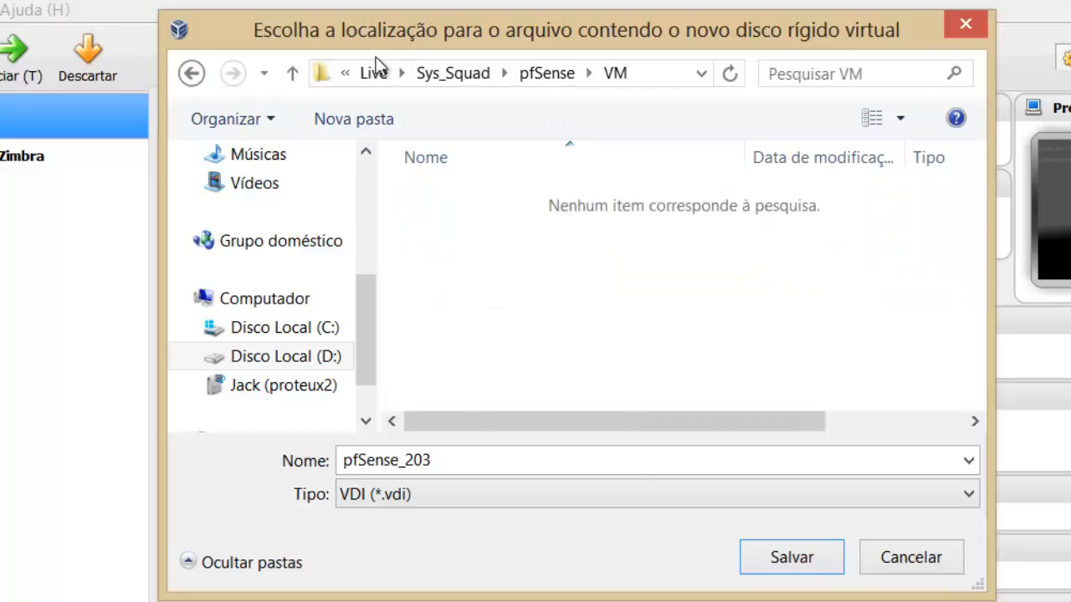
{"action": "left_click", "coordinate": [665, 75]}
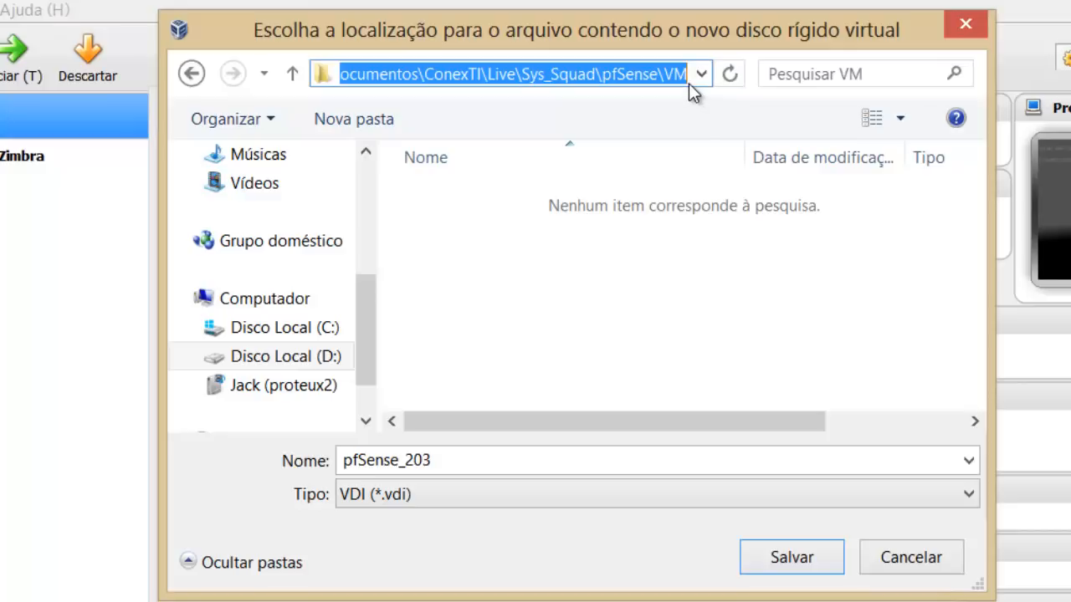
{"action": "left_click", "coordinate": [776, 559]}
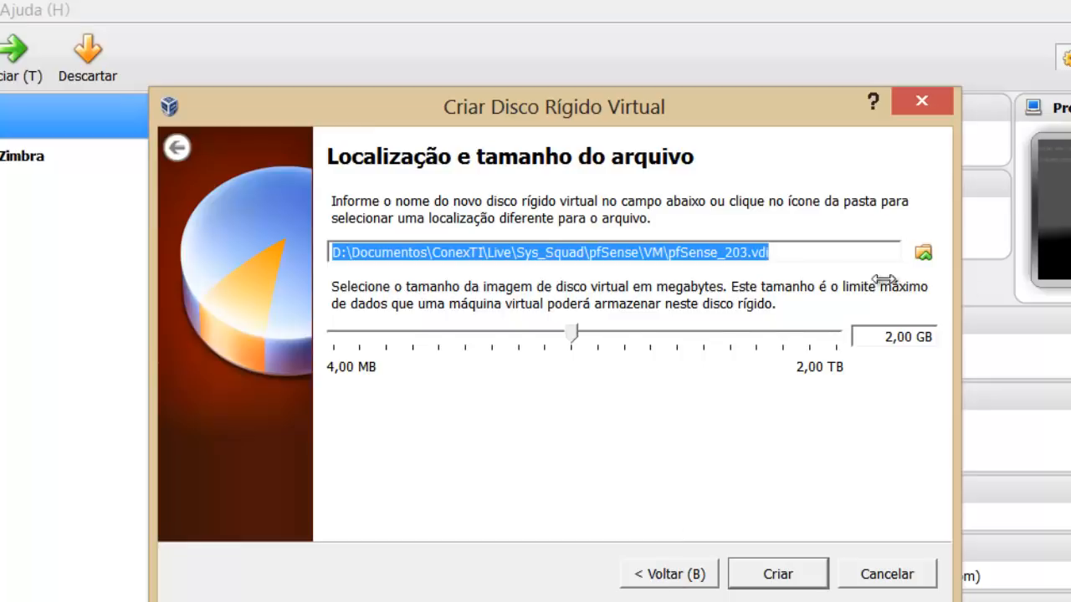
Rename the disk file to pfSense_203_hd.vdi in the pfSense VM folder and verify the path.
{"action": "left_click", "coordinate": [923, 253]}
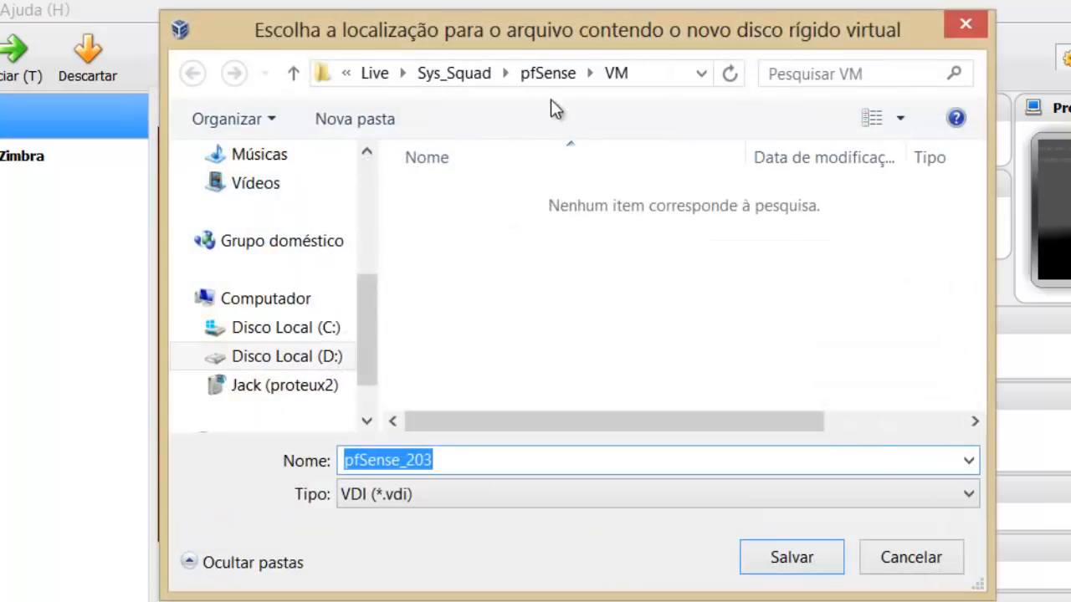
{"action": "left_click", "coordinate": [484, 470]}
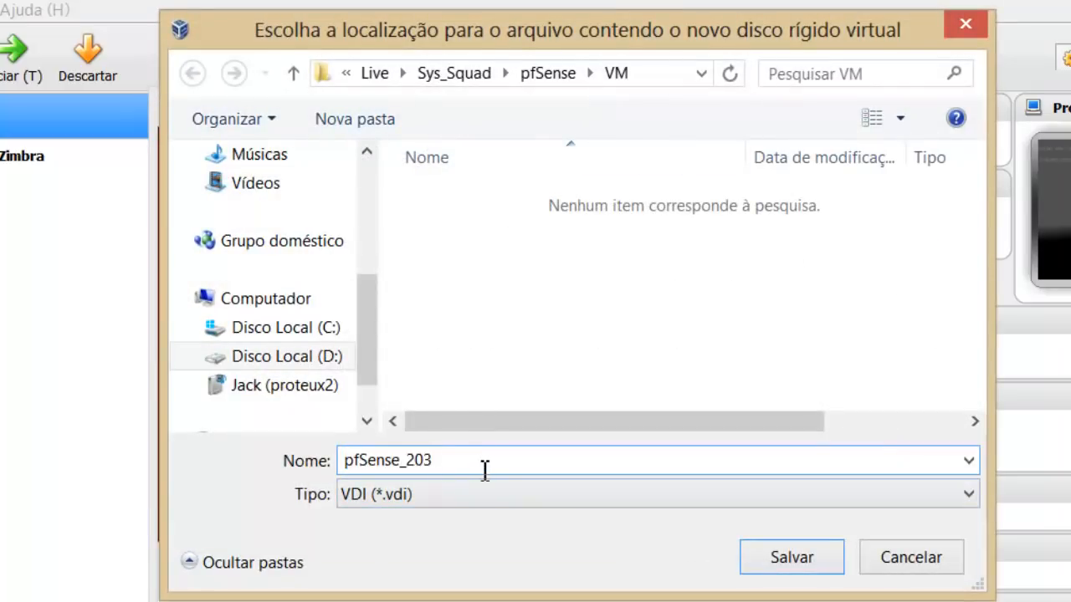
{"action": "type", "text": "_hd"}
{"action": "left_click", "coordinate": [786, 569]}
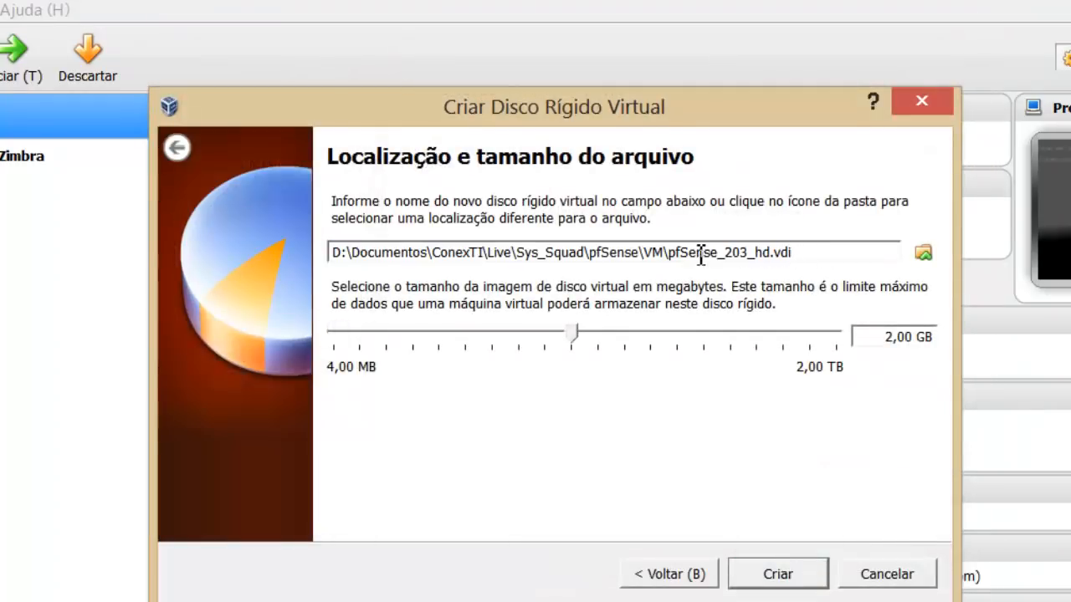
{"action": "left_click_drag", "start_coordinate": [668, 253], "coordinate": [768, 251]}
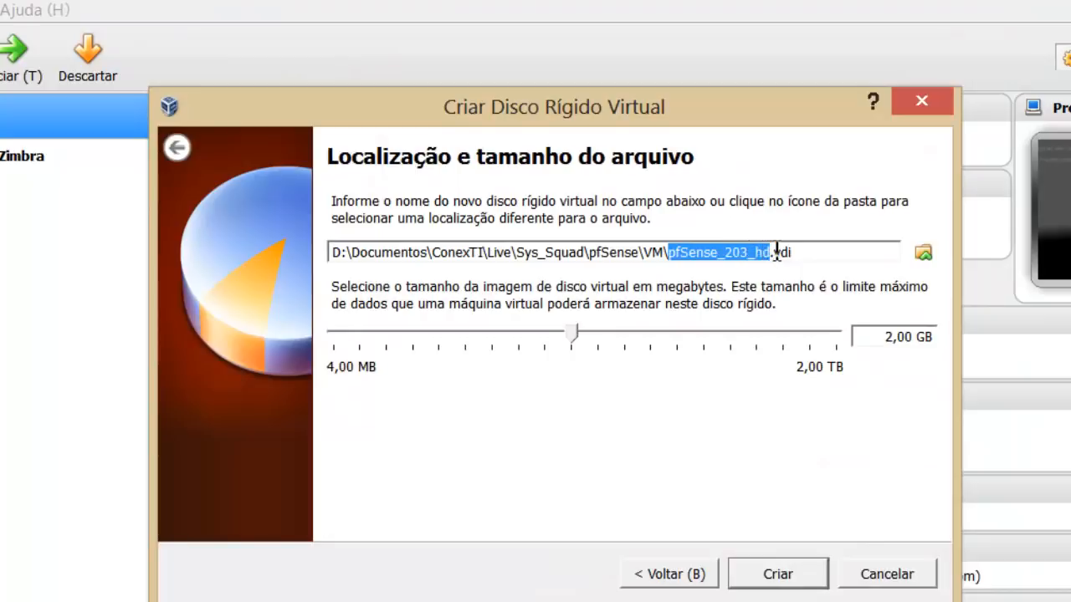
{"action": "left_click", "coordinate": [805, 251]}
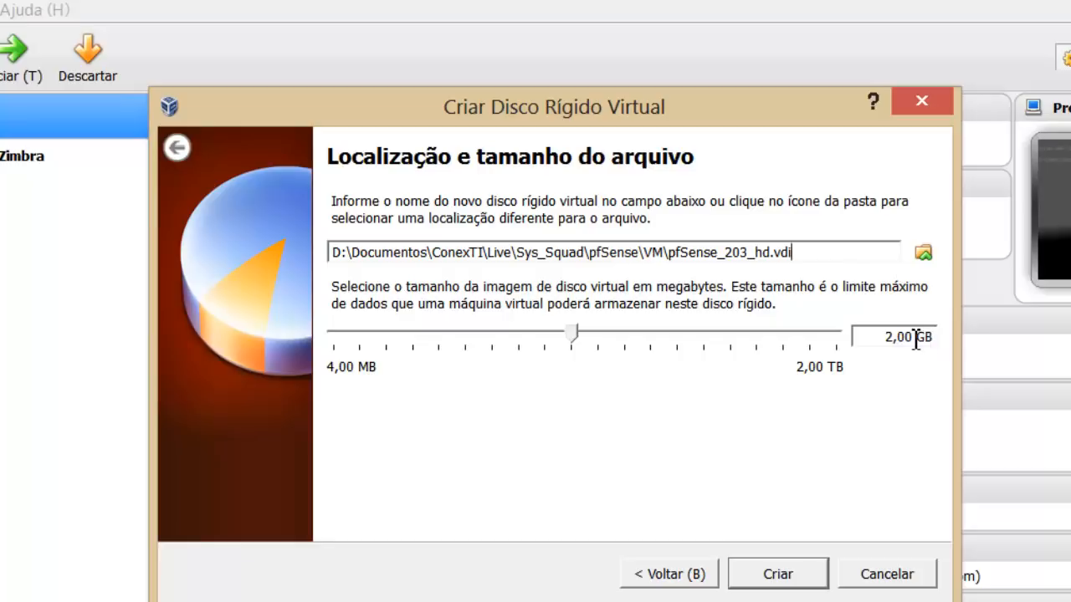
Change the pfSense_203_hd.vdi size from 2,00 GB to 1,00 GB and create the machine.
{"action": "left_click", "coordinate": [889, 336]}
{"action": "key", "text": "BackSpace"}
{"action": "type", "text": "1"}
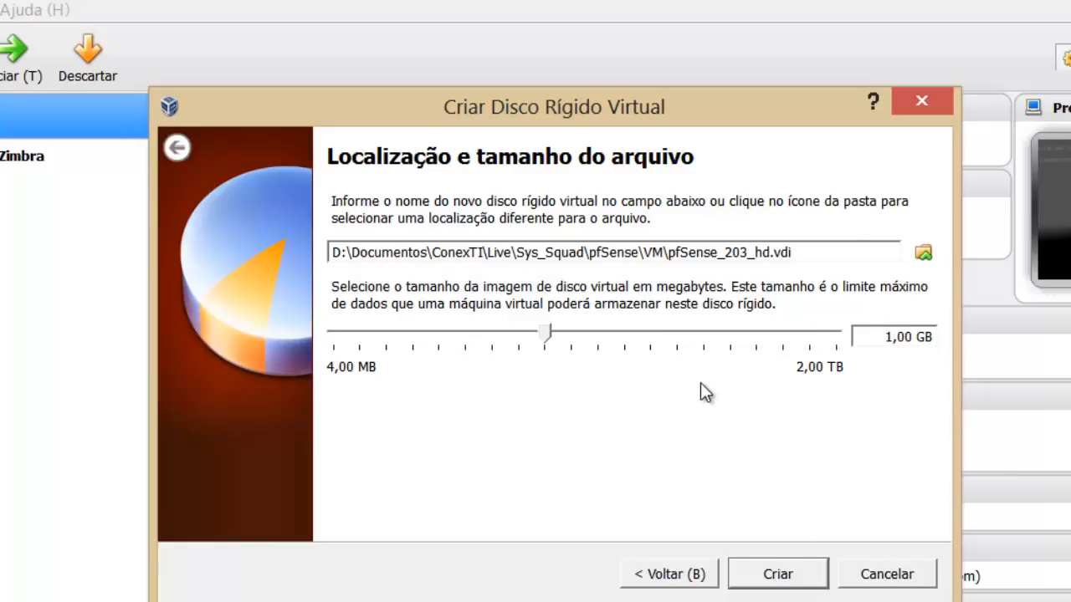
{"action": "left_click", "coordinate": [790, 574]}
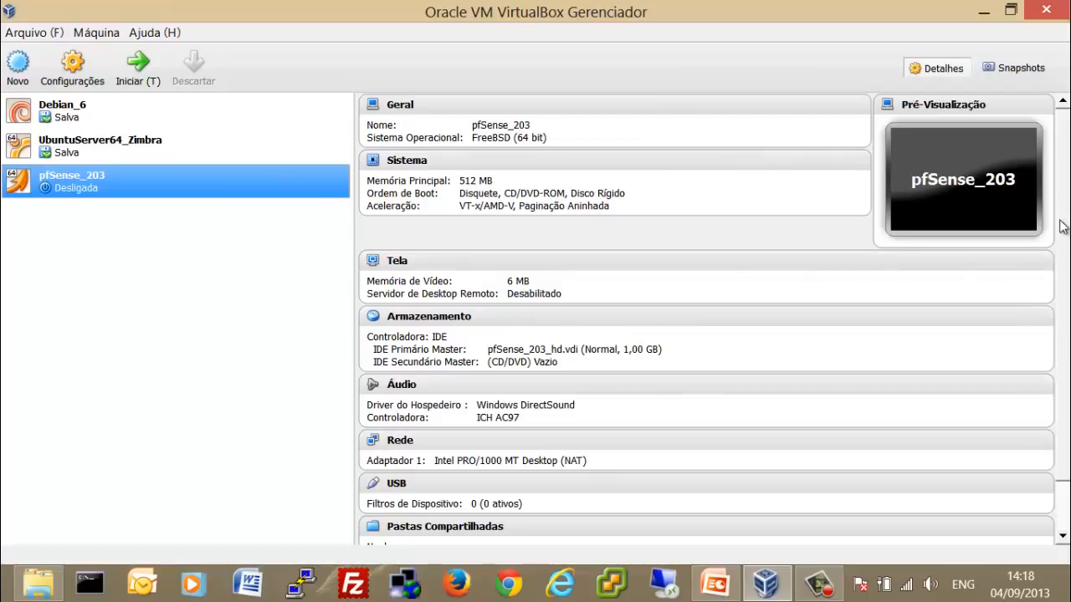
Open Configurações for the selected pfSense_203 machine.
{"action": "left_click_drag", "start_coordinate": [1065, 197], "coordinate": [1065, 148]}
{"action": "left_click", "coordinate": [73, 81]}
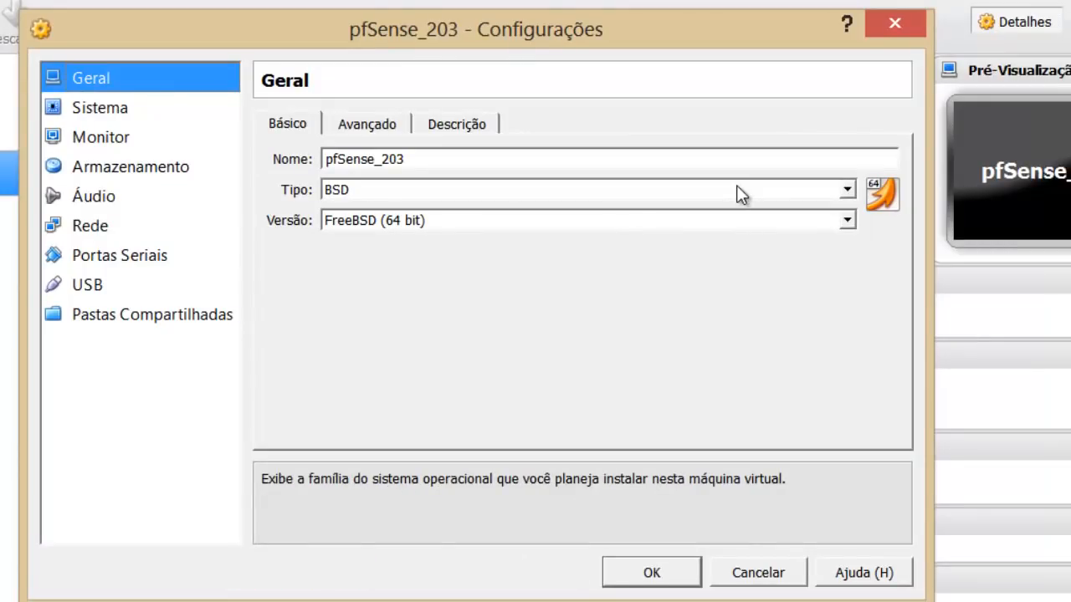
Review the Básico, Avançado and Descrição tabs under Geral, then go to the Sistema page.
{"action": "left_click", "coordinate": [372, 135]}
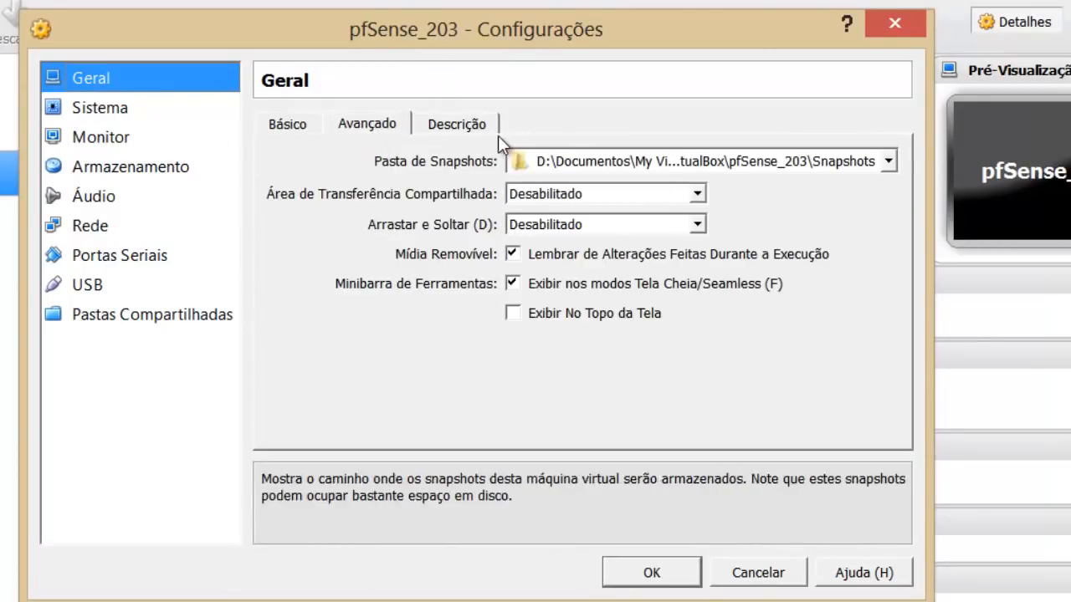
{"action": "left_click", "coordinate": [477, 129]}
{"action": "left_click", "coordinate": [294, 126]}
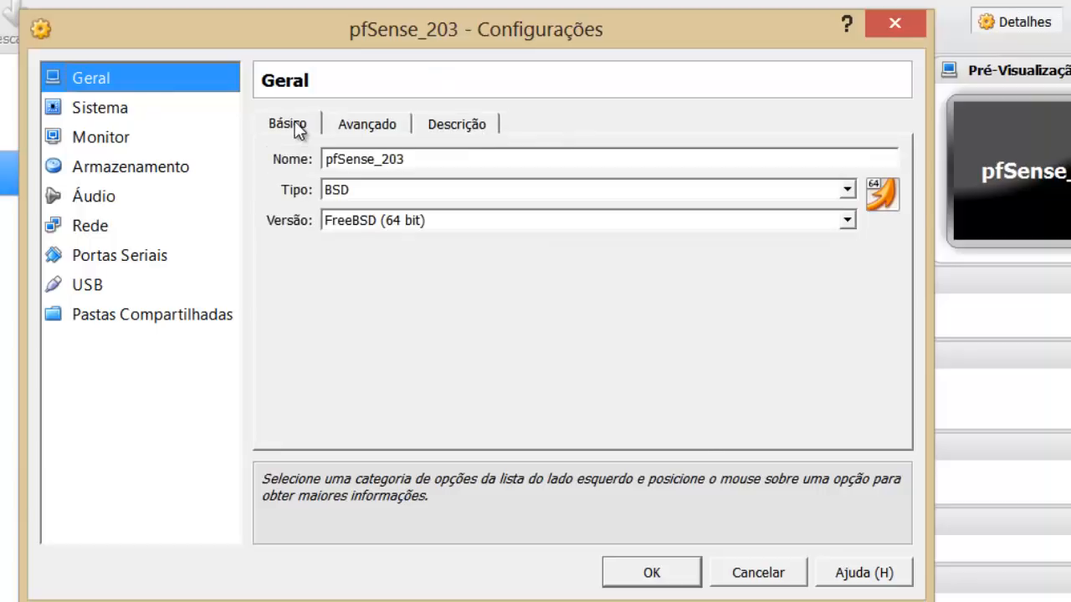
{"action": "left_click", "coordinate": [333, 121]}
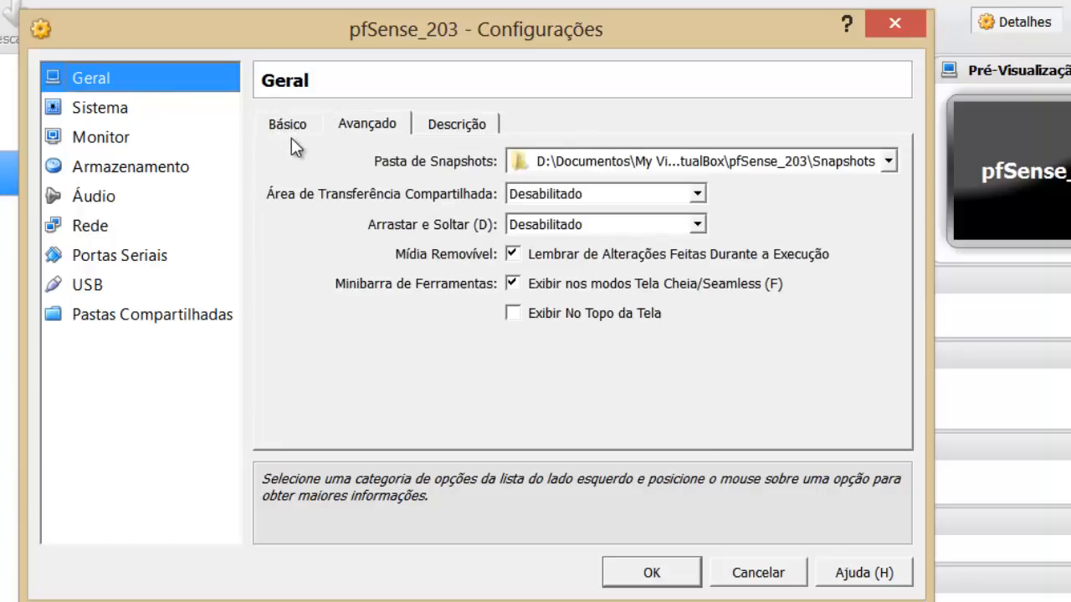
{"action": "left_click", "coordinate": [303, 127]}
{"action": "left_click", "coordinate": [125, 107]}
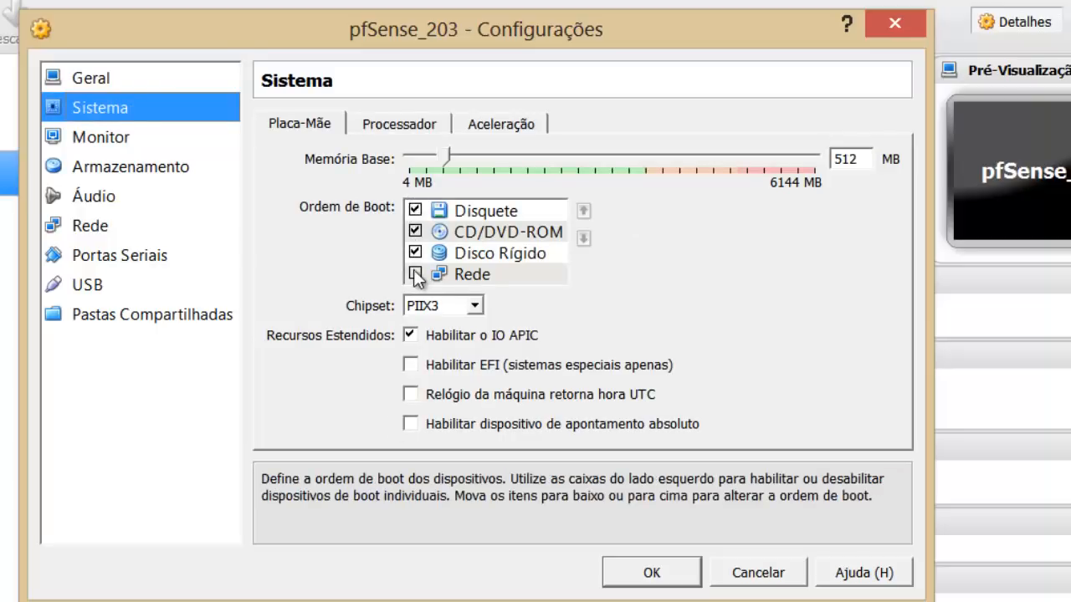
Uncheck Disquete in the boot order, keeping CD/DVD-ROM and hard disk, and review the Processador and Aceleração tabs.
{"action": "left_click", "coordinate": [414, 210]}
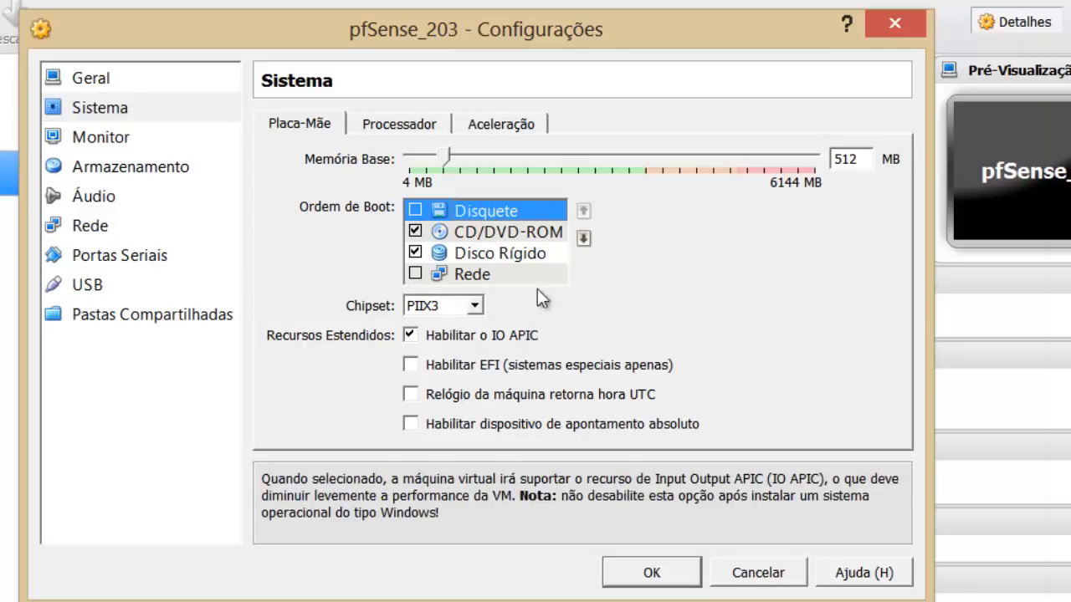
{"action": "left_click", "coordinate": [441, 125]}
{"action": "left_click", "coordinate": [502, 125]}
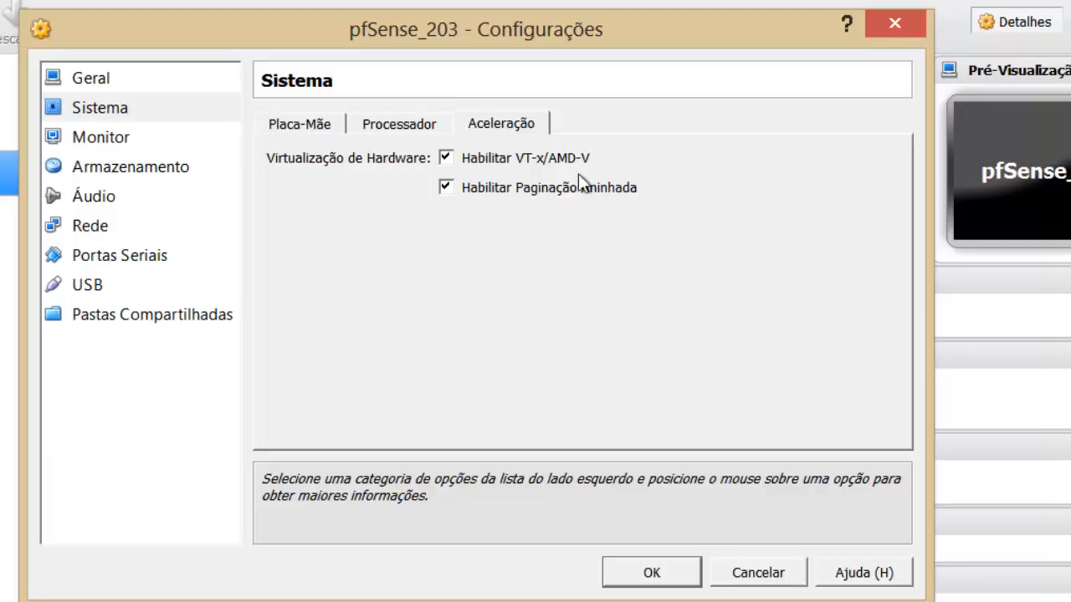
{"action": "mouse_move", "coordinate": [519, 199]}
{"action": "left_click", "coordinate": [319, 124]}
{"action": "left_click", "coordinate": [389, 126]}
{"action": "left_click", "coordinate": [480, 126]}
{"action": "left_click", "coordinate": [401, 128]}
{"action": "left_click", "coordinate": [327, 121]}
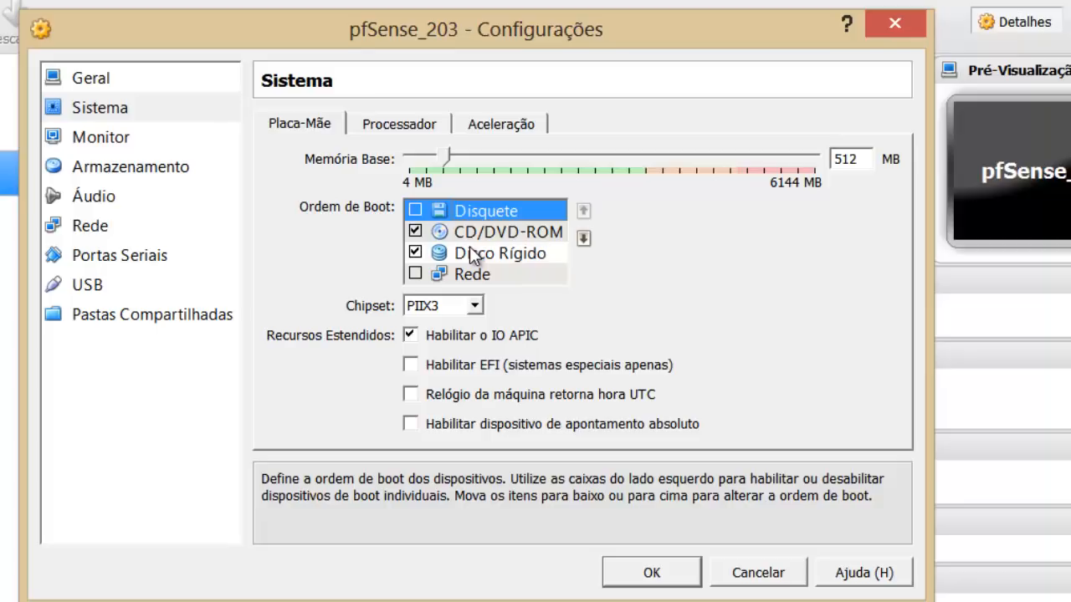
Disable audio and the USB controller for pfSense_203, then view its Armazenamento settings.
{"action": "left_click", "coordinate": [118, 194]}
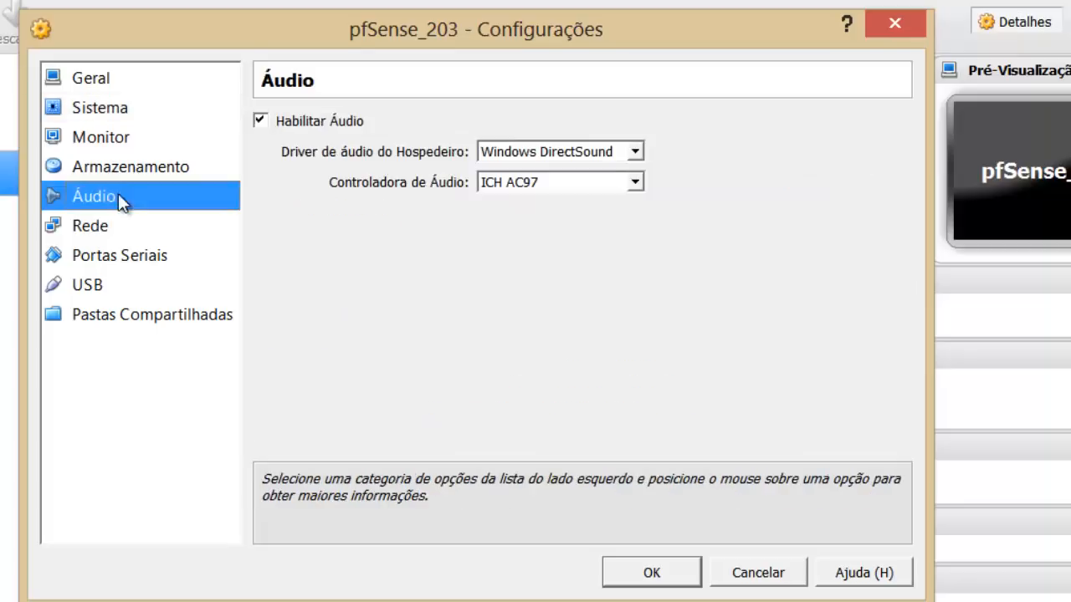
{"action": "left_click", "coordinate": [306, 124]}
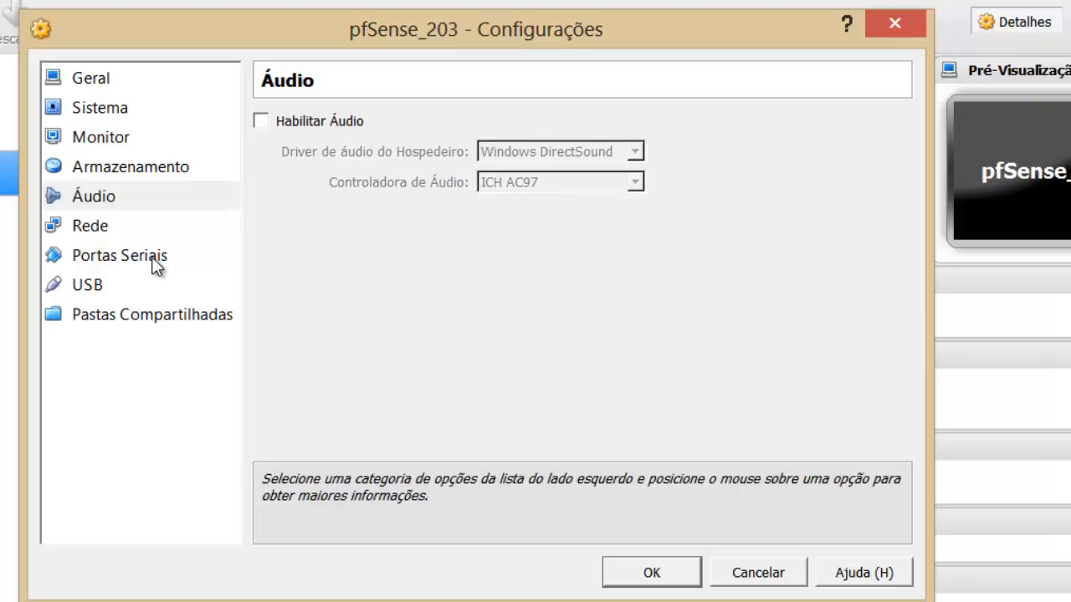
{"action": "left_click", "coordinate": [107, 288]}
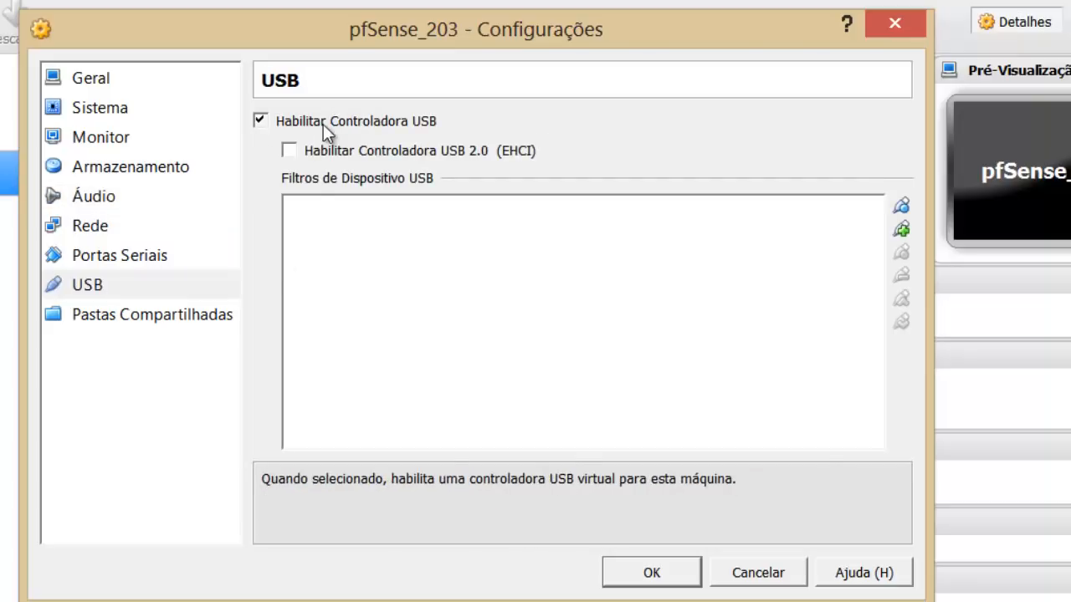
{"action": "left_click", "coordinate": [324, 124]}
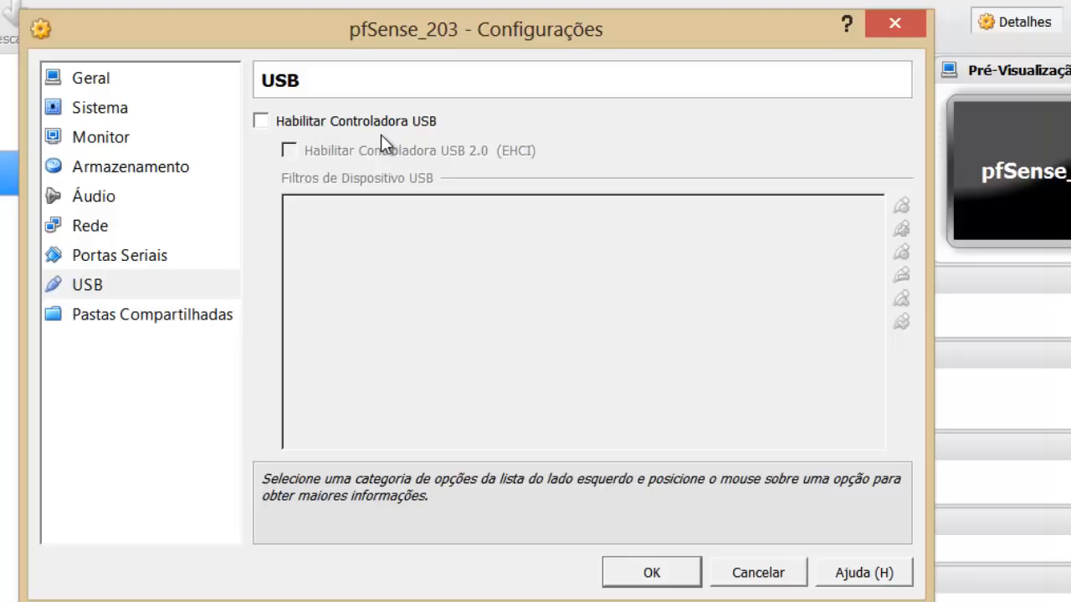
{"action": "left_click", "coordinate": [189, 182]}
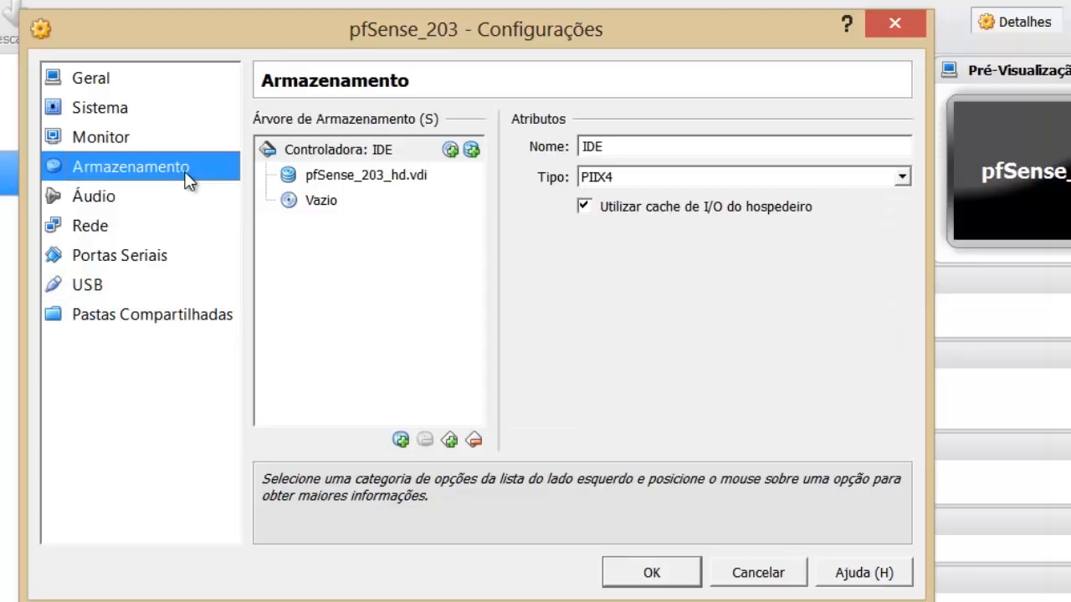
Select the empty CD/DVD drive and choose to pick a virtual CD/DVD image file.
{"action": "left_click", "coordinate": [356, 177]}
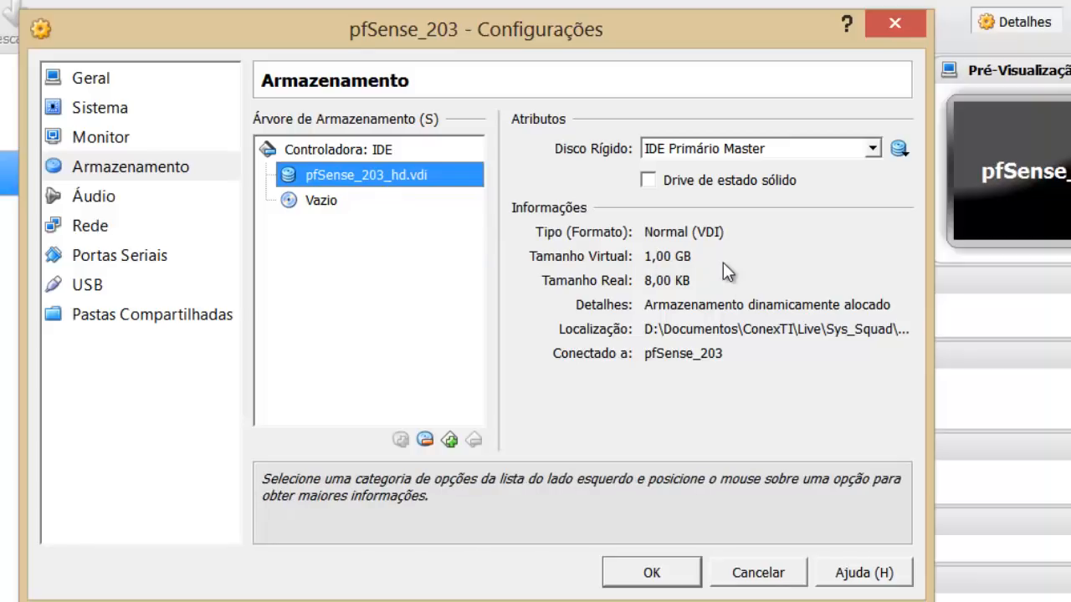
{"action": "key", "text": "Down"}
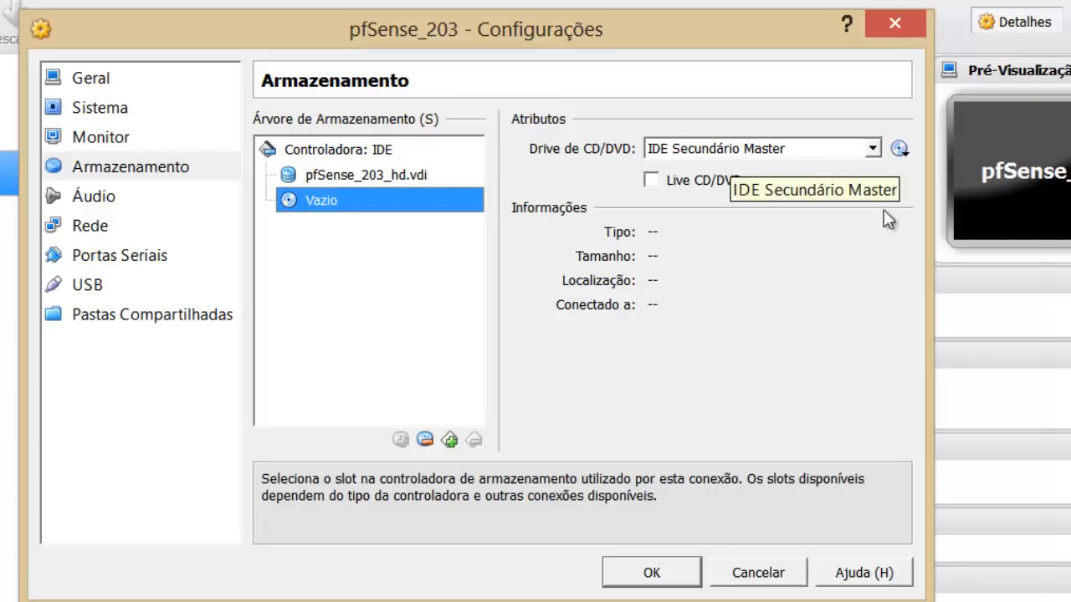
{"action": "left_click", "coordinate": [900, 149]}
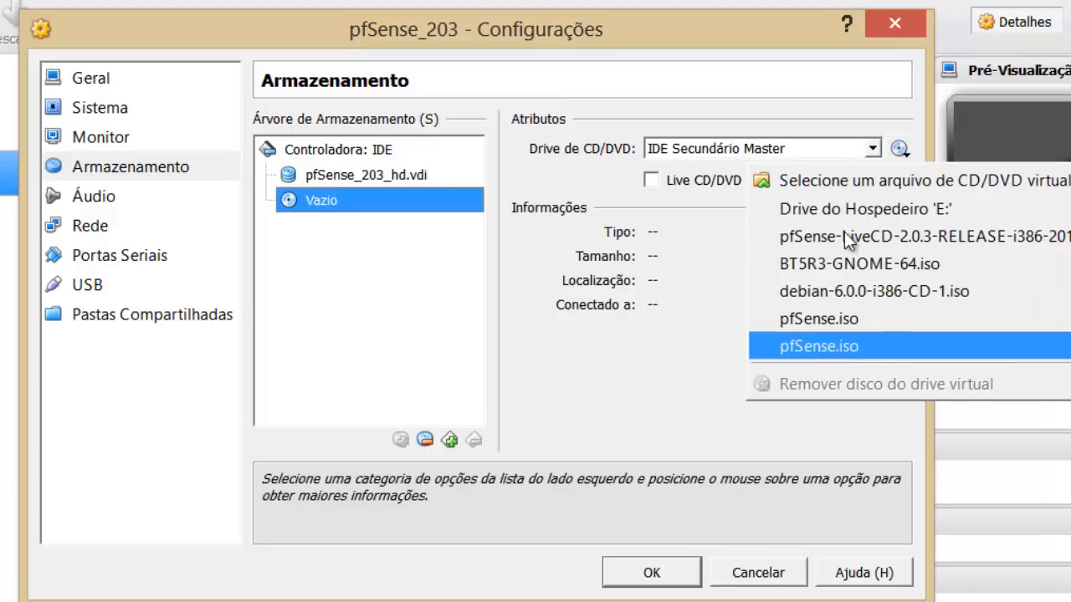
{"action": "left_click", "coordinate": [839, 186]}
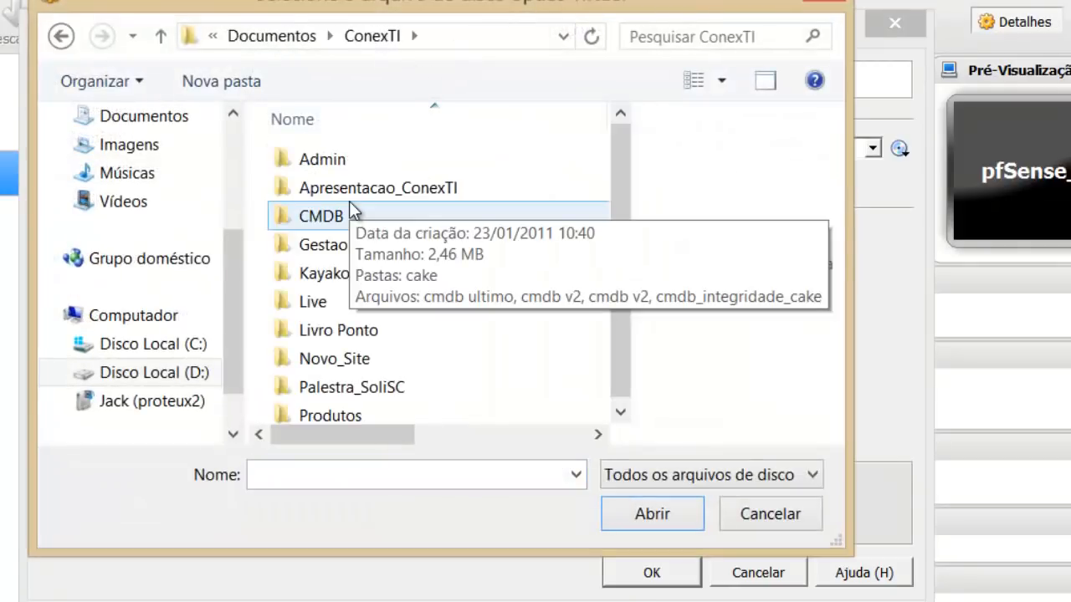
Navigate the file chooser from ConexTI into the Live > Sys_Squad folder.
{"action": "key", "text": "p"}
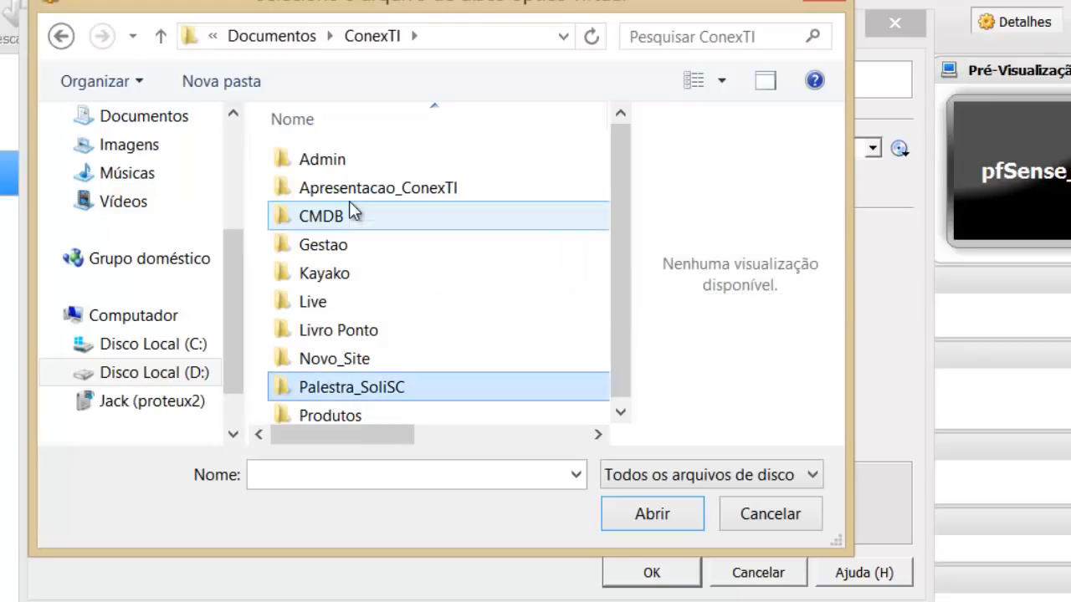
{"action": "key", "text": "Up"}
{"action": "key", "text": "Up"}
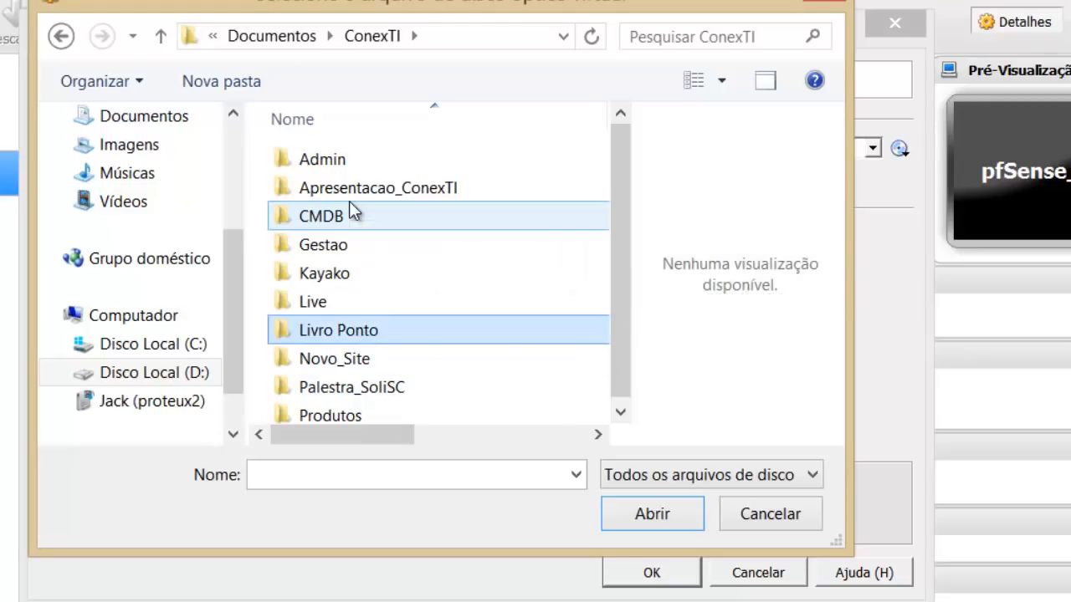
{"action": "key", "text": "Up"}
{"action": "key", "text": "Return"}
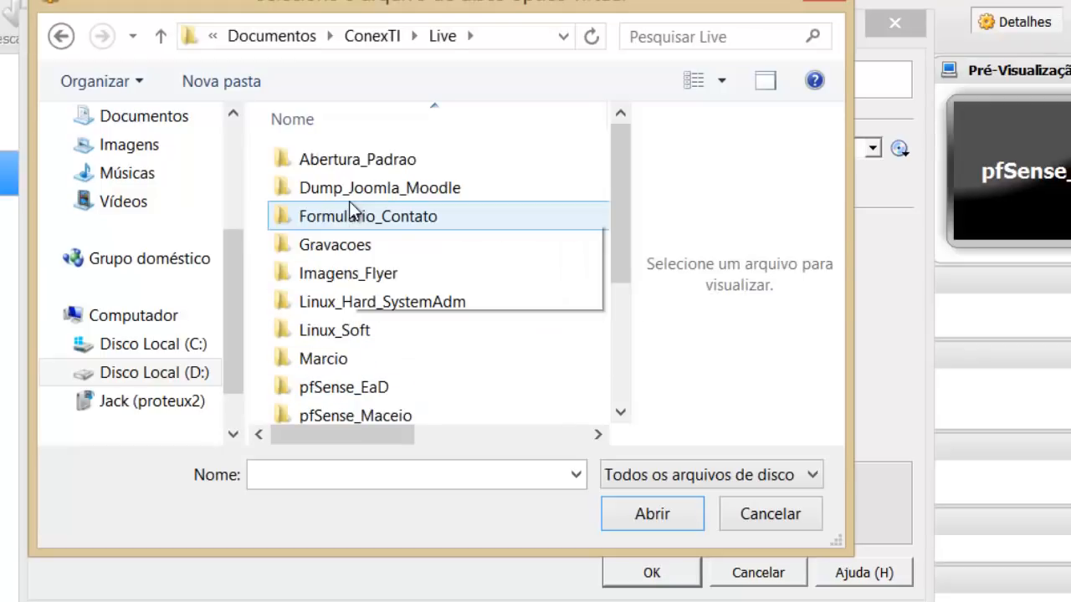
{"action": "key", "text": "p"}
{"action": "key", "text": "p"}
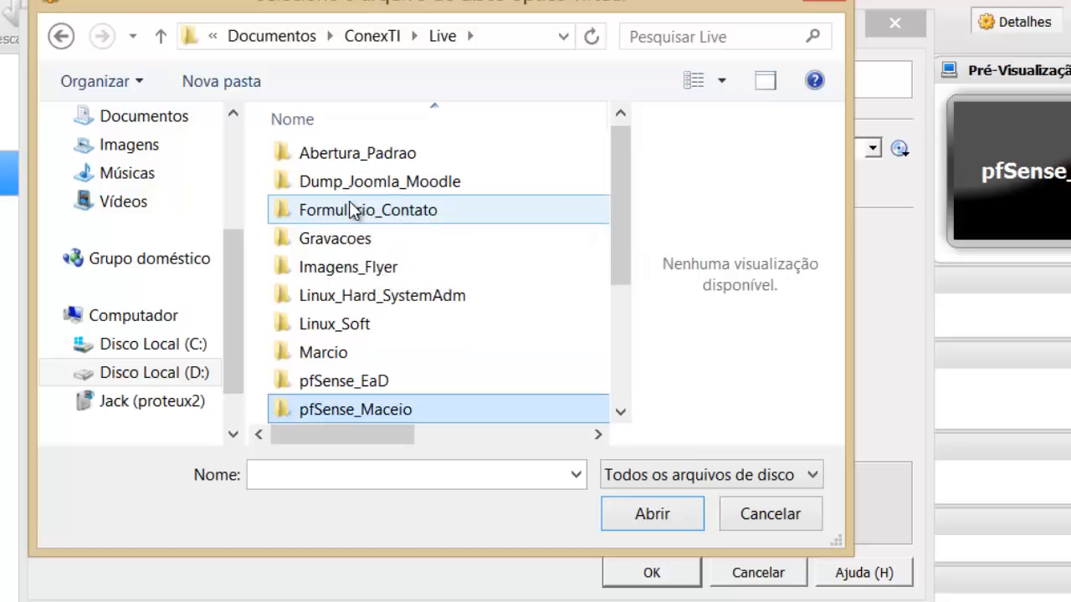
{"action": "key", "text": "p"}
{"action": "key", "text": "s"}
{"action": "key", "text": "Return"}
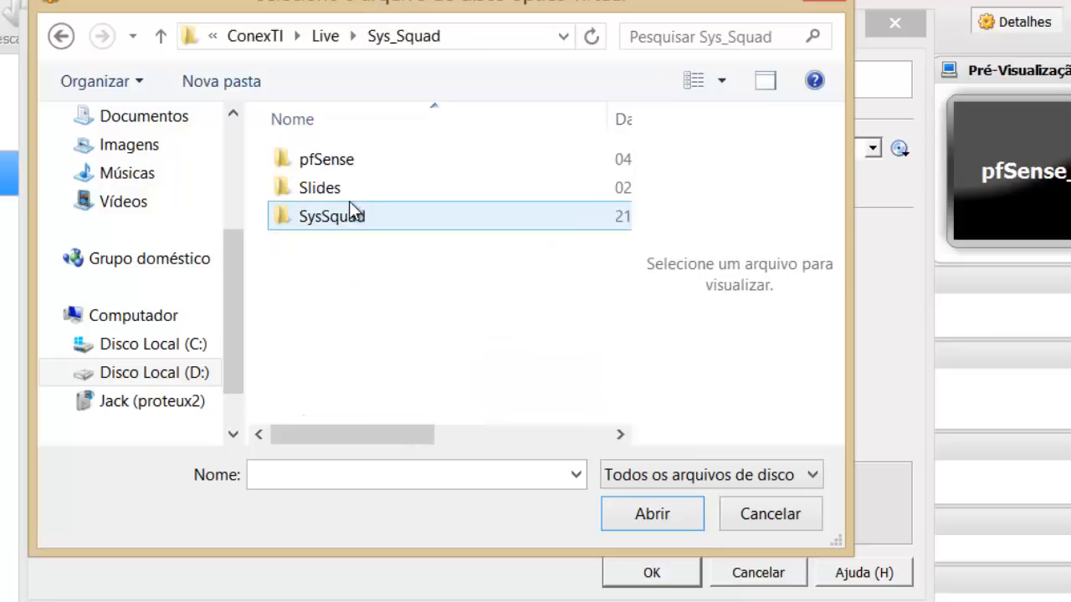
Open pfSense > VM and load the pfSense-LiveCD-2.0.3-RELEASE amd64 ISO into the drive.
{"action": "left_click", "coordinate": [352, 161]}
{"action": "double_click", "coordinate": [352, 159]}
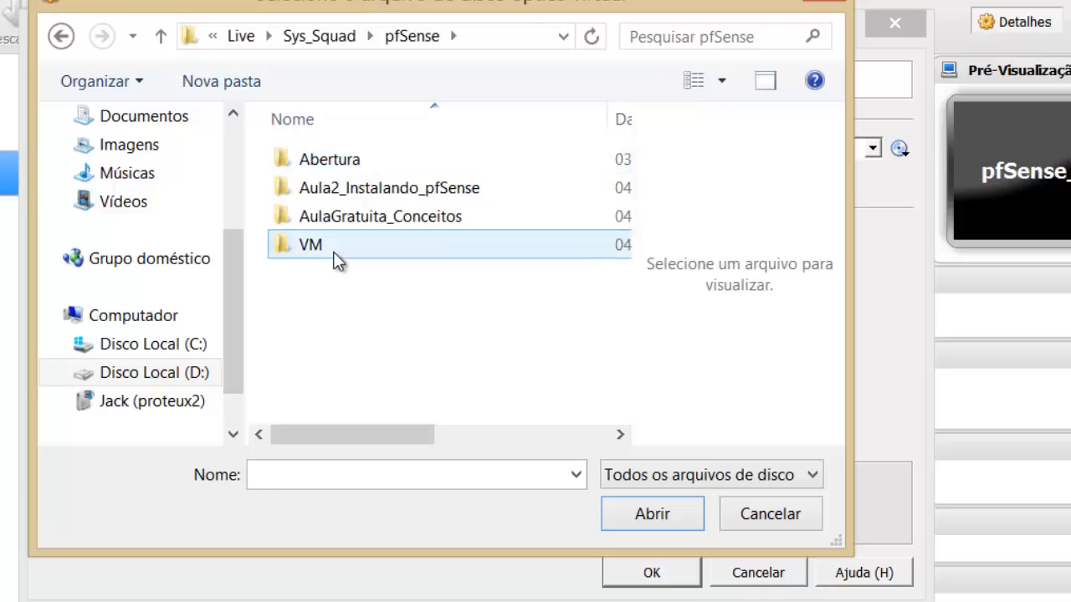
{"action": "double_click", "coordinate": [333, 256]}
{"action": "left_click", "coordinate": [394, 159]}
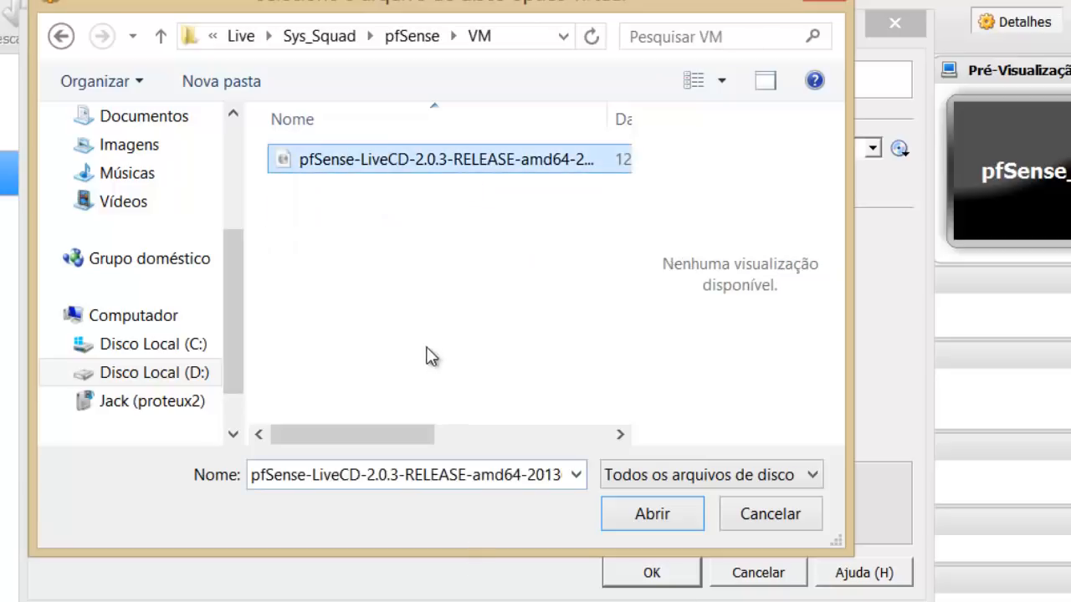
{"action": "left_click_drag", "start_coordinate": [380, 422], "coordinate": [342, 444]}
{"action": "left_click", "coordinate": [662, 516]}
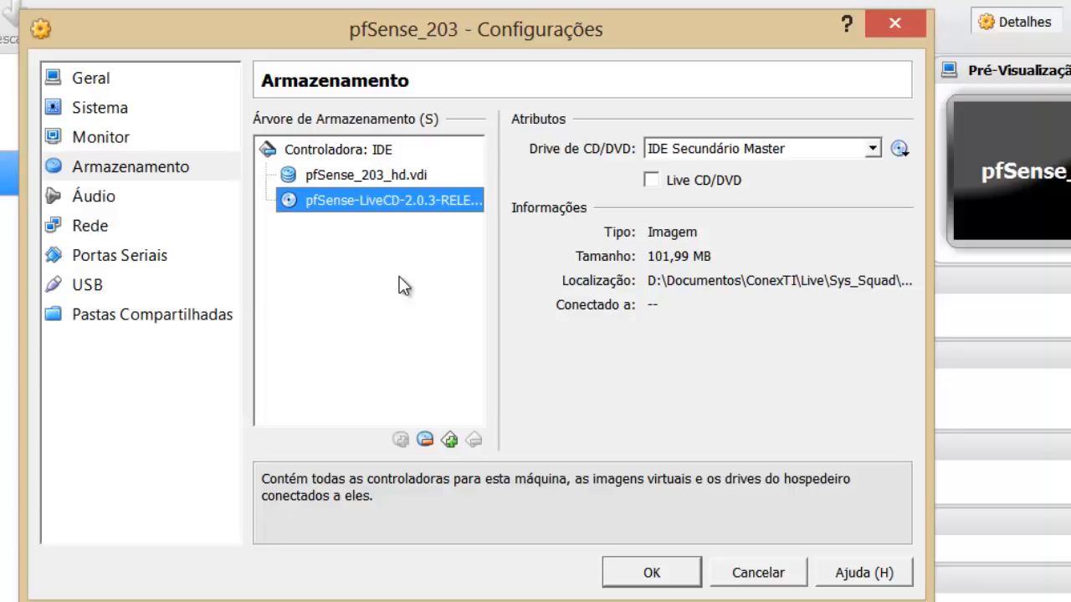
Enable Live CD/DVD for the pfSense disc and go to the Rede page.
{"action": "left_click", "coordinate": [650, 179]}
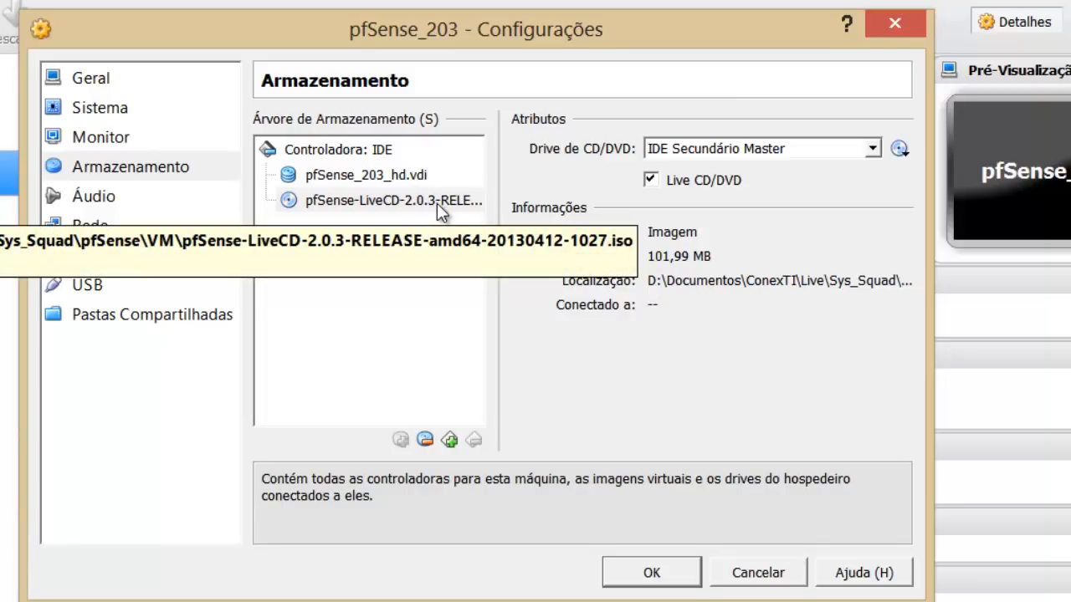
{"action": "left_click", "coordinate": [105, 232]}
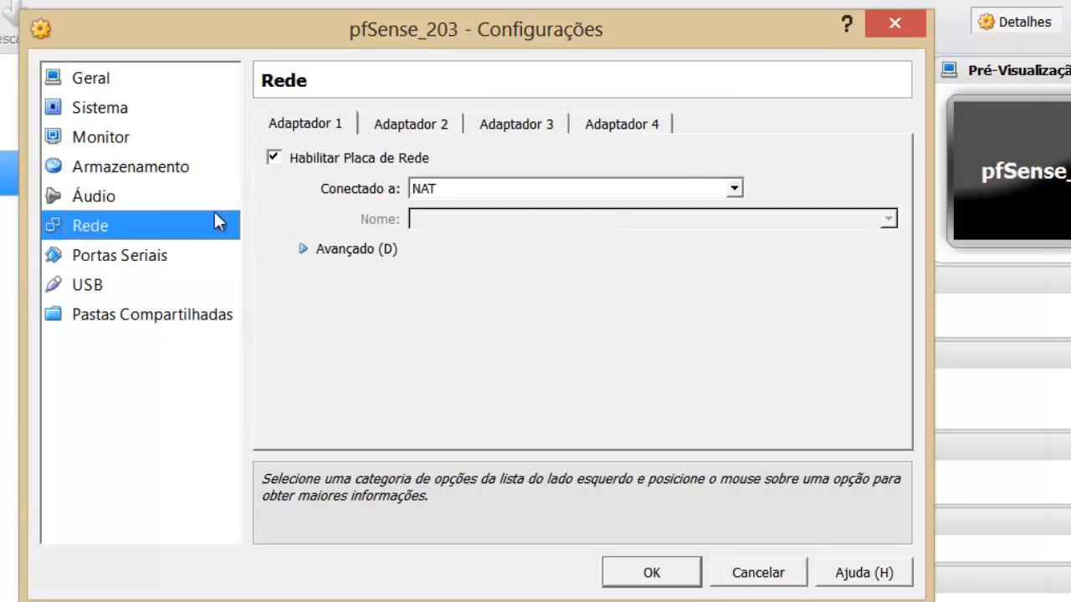
{"action": "left_click", "coordinate": [440, 124]}
{"action": "left_click", "coordinate": [345, 126]}
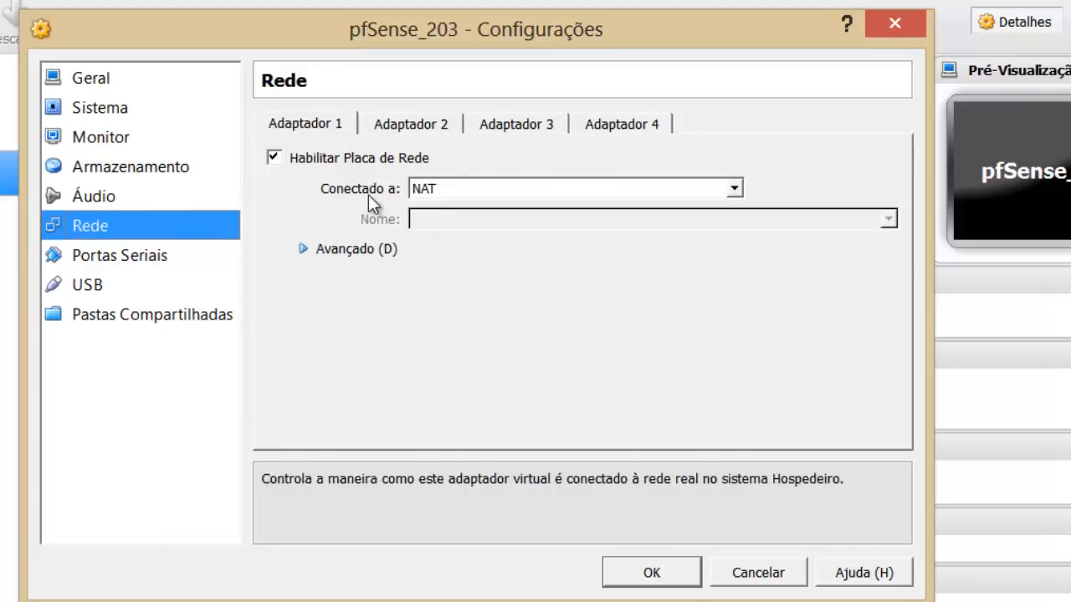
{"action": "left_click", "coordinate": [446, 191]}
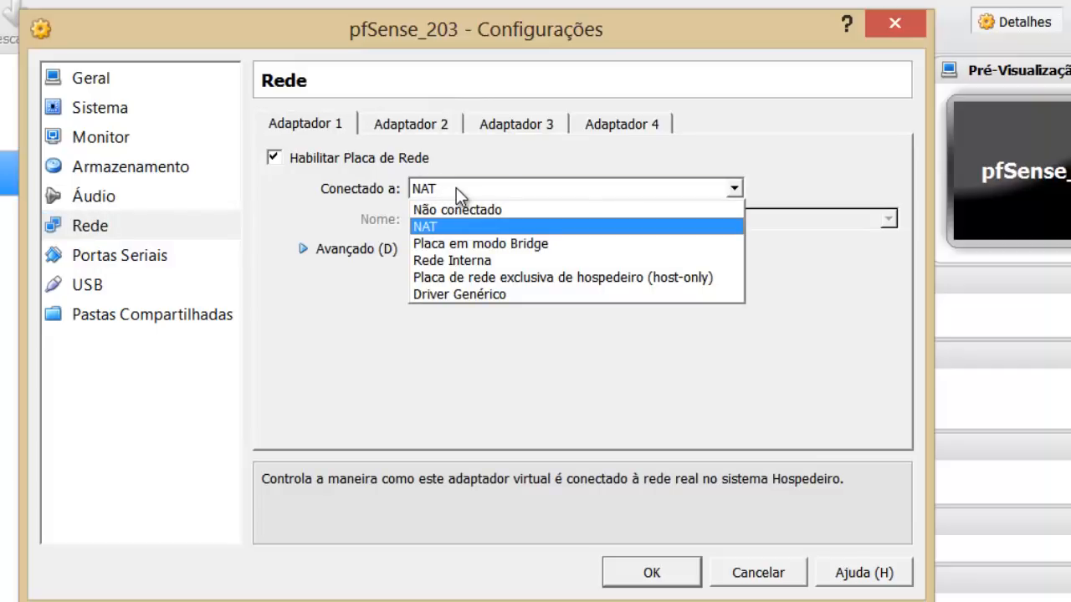
{"action": "left_click", "coordinate": [456, 188]}
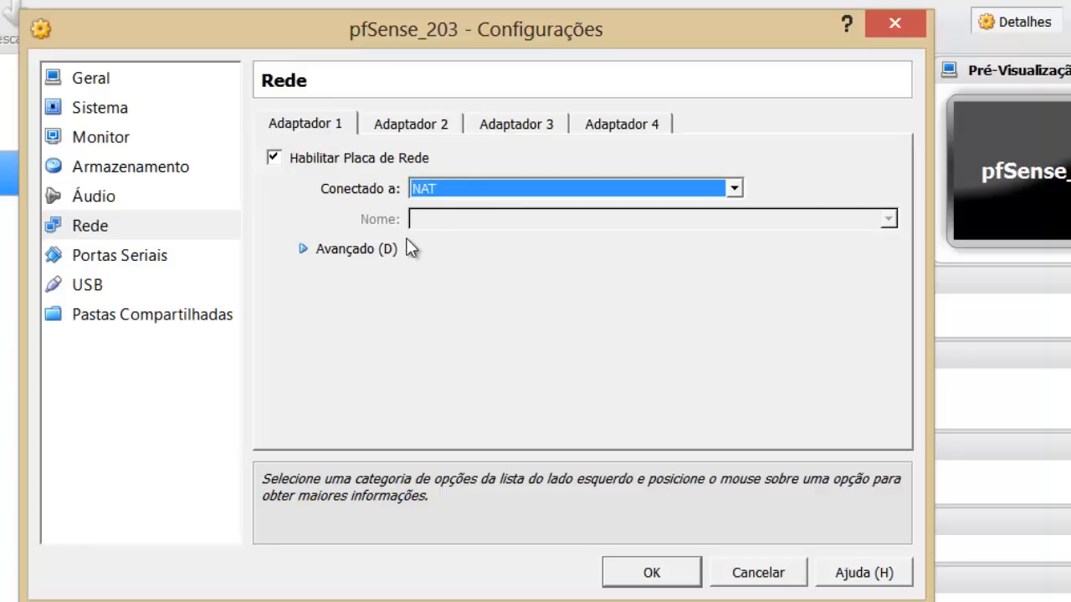
Enable Adaptador 2 in Placa em modo Bridge on the Broadcom 802.11n adapter.
{"action": "left_click", "coordinate": [427, 125]}
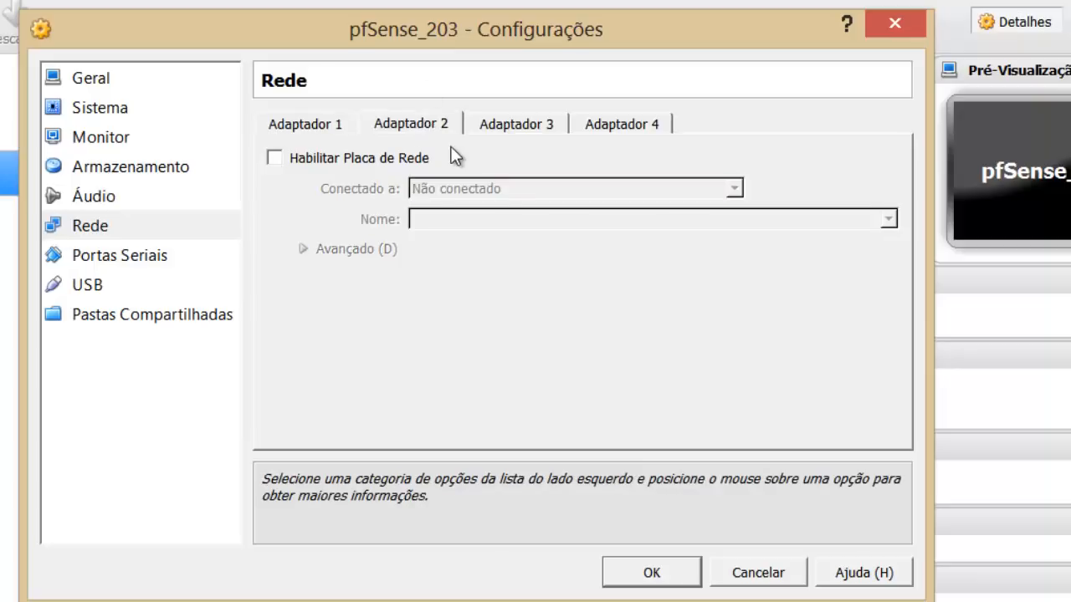
{"action": "left_click", "coordinate": [311, 160]}
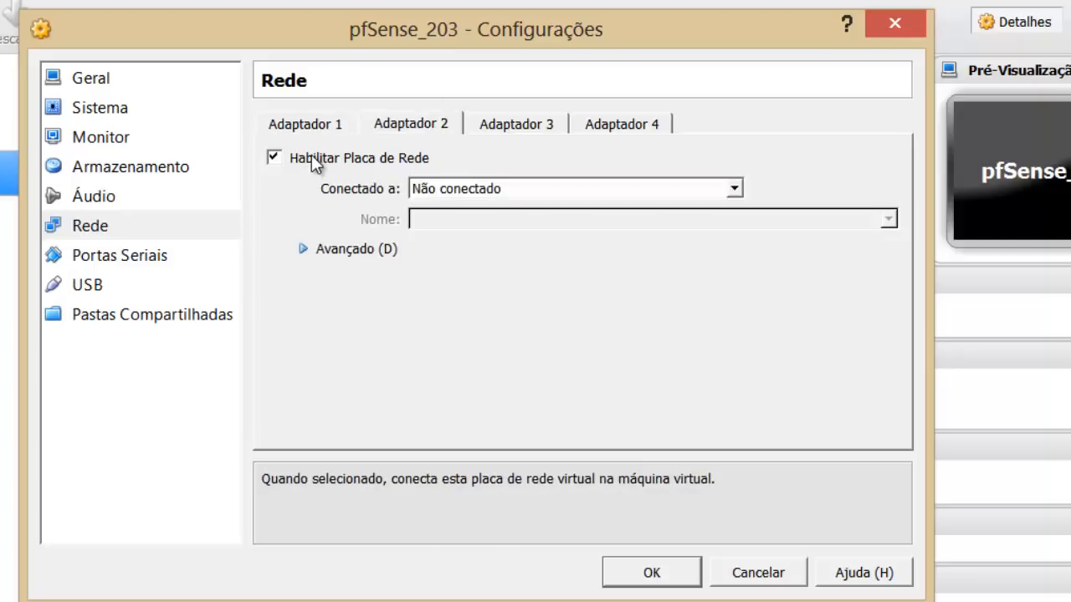
{"action": "left_click", "coordinate": [453, 191]}
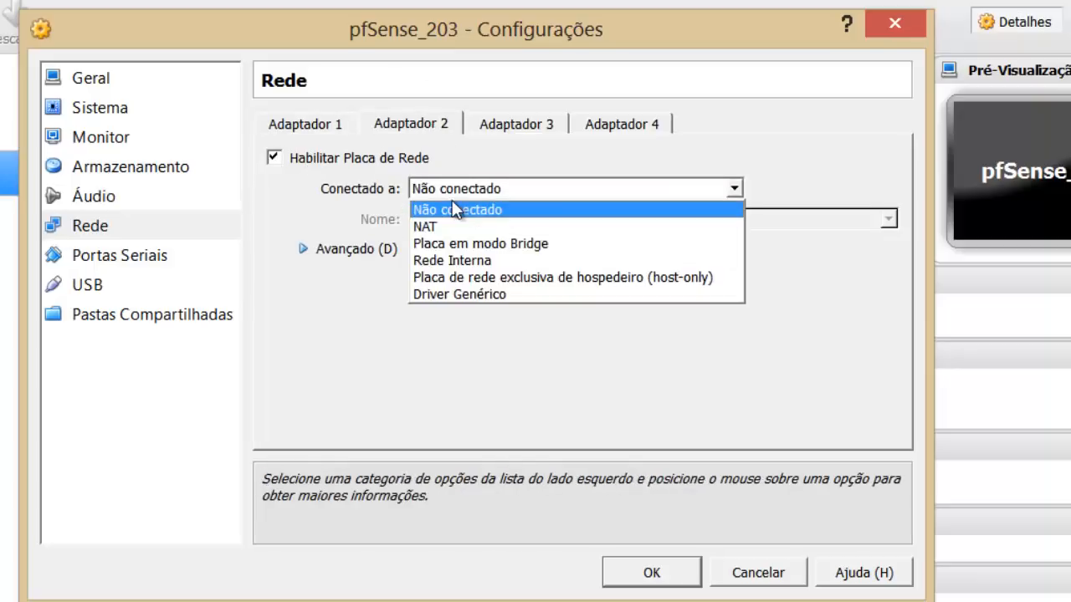
{"action": "left_click", "coordinate": [460, 244]}
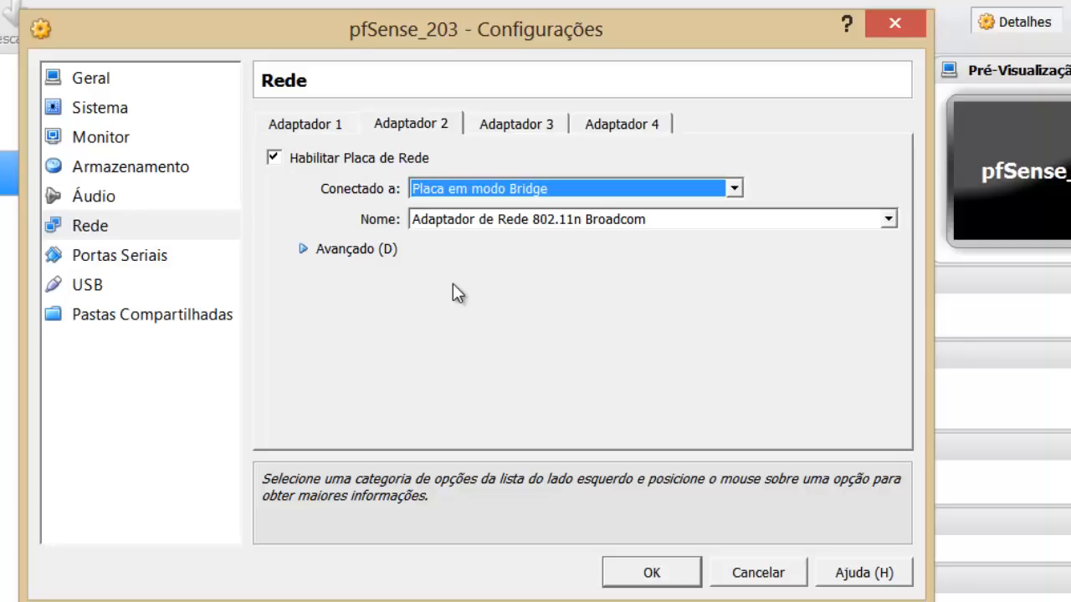
{"action": "left_click", "coordinate": [446, 222]}
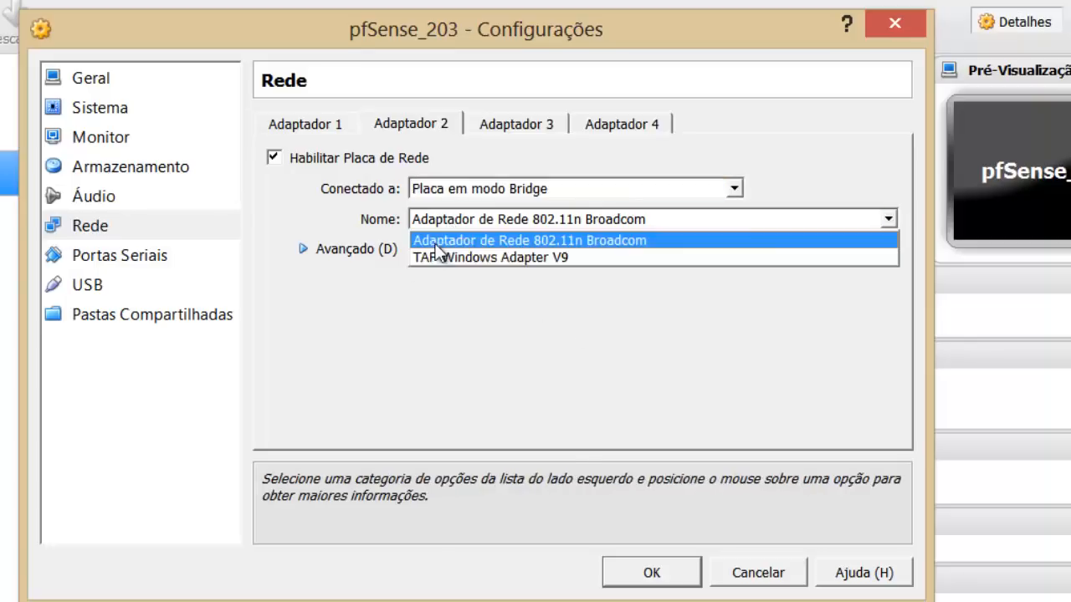
{"action": "left_click", "coordinate": [473, 240]}
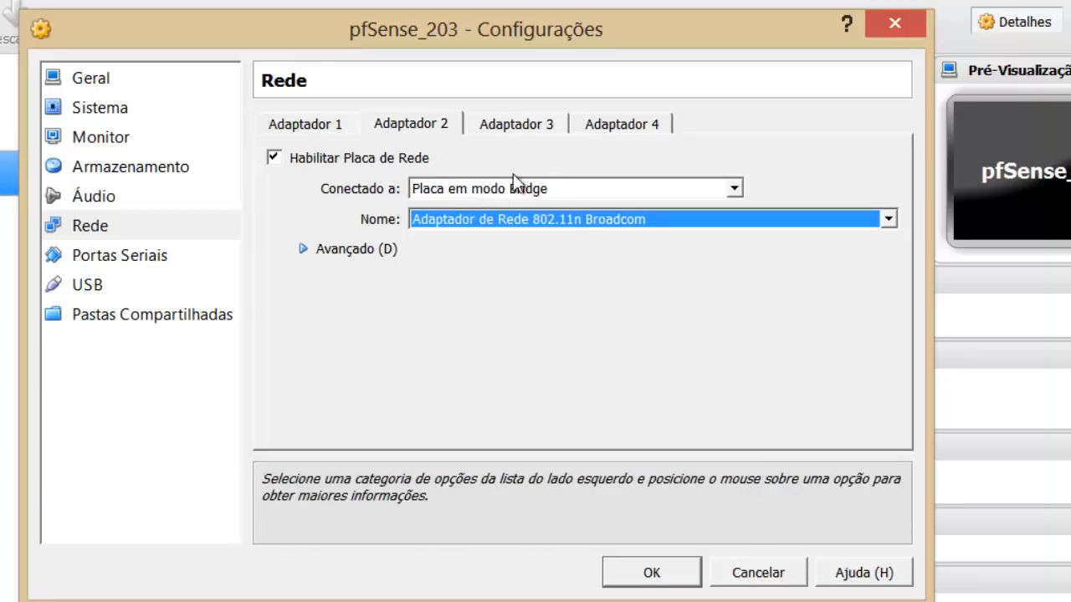
{"action": "left_click", "coordinate": [510, 123]}
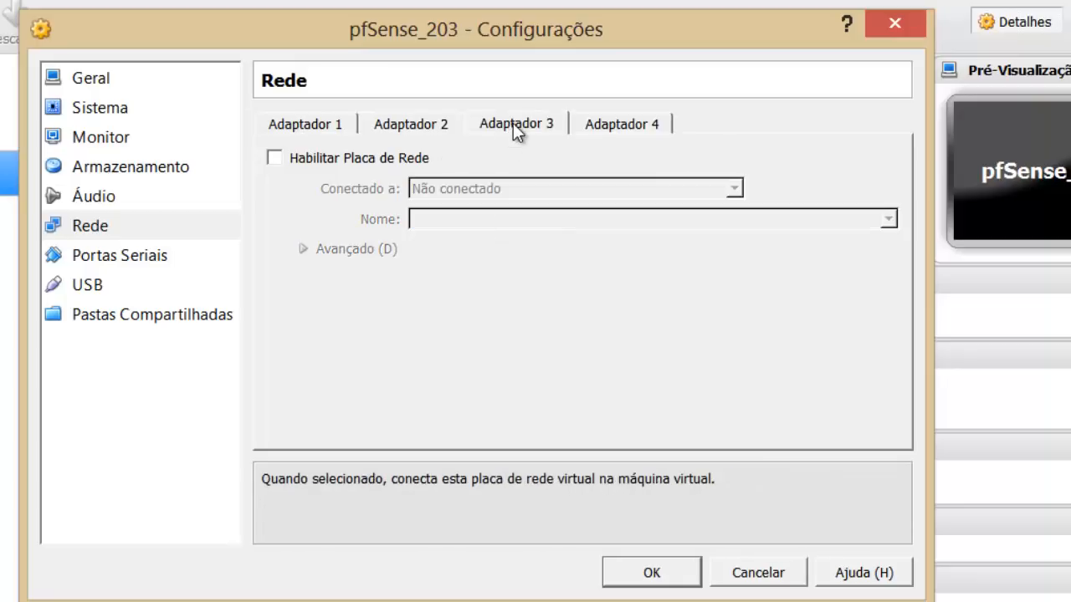
Enable Adaptador 3 in Placa em modo Bridge on the Broadcom 802.11n adapter.
{"action": "left_click", "coordinate": [311, 159]}
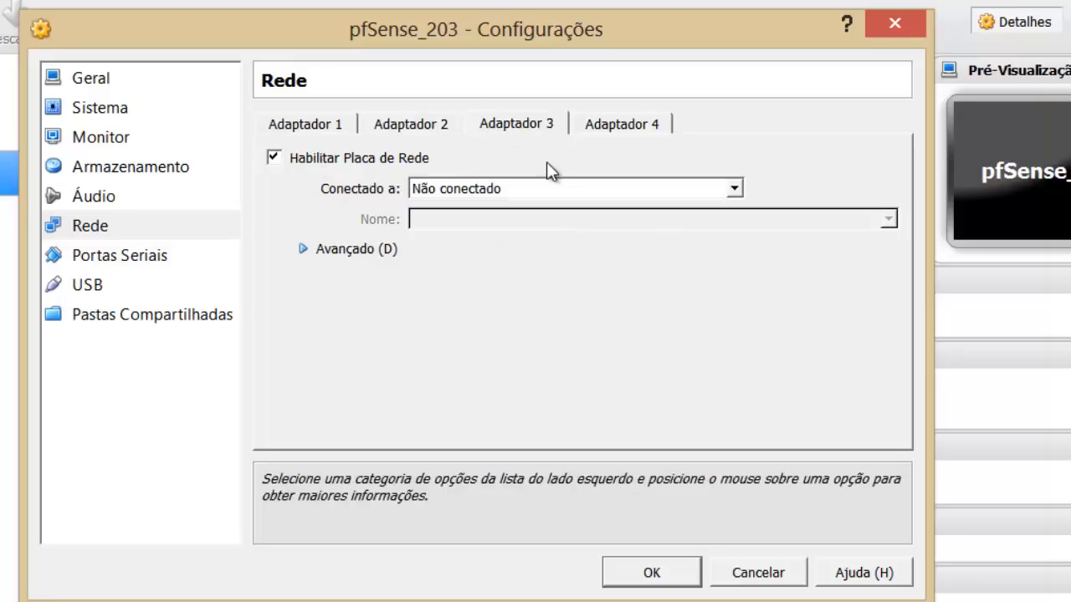
{"action": "left_click", "coordinate": [529, 188]}
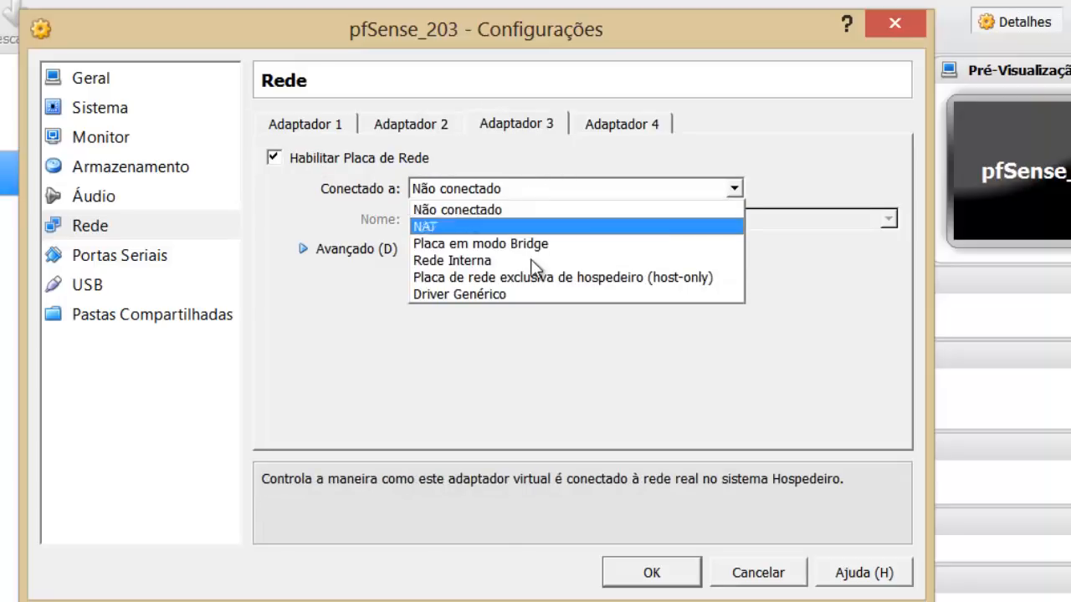
{"action": "left_click", "coordinate": [527, 240]}
{"action": "left_click", "coordinate": [530, 216]}
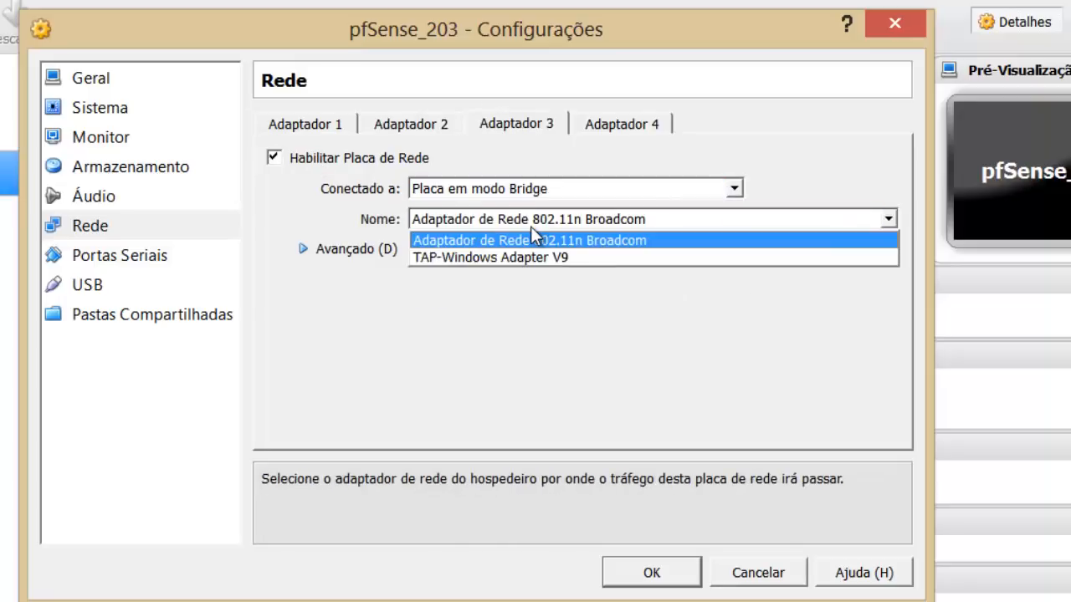
{"action": "left_click", "coordinate": [530, 235]}
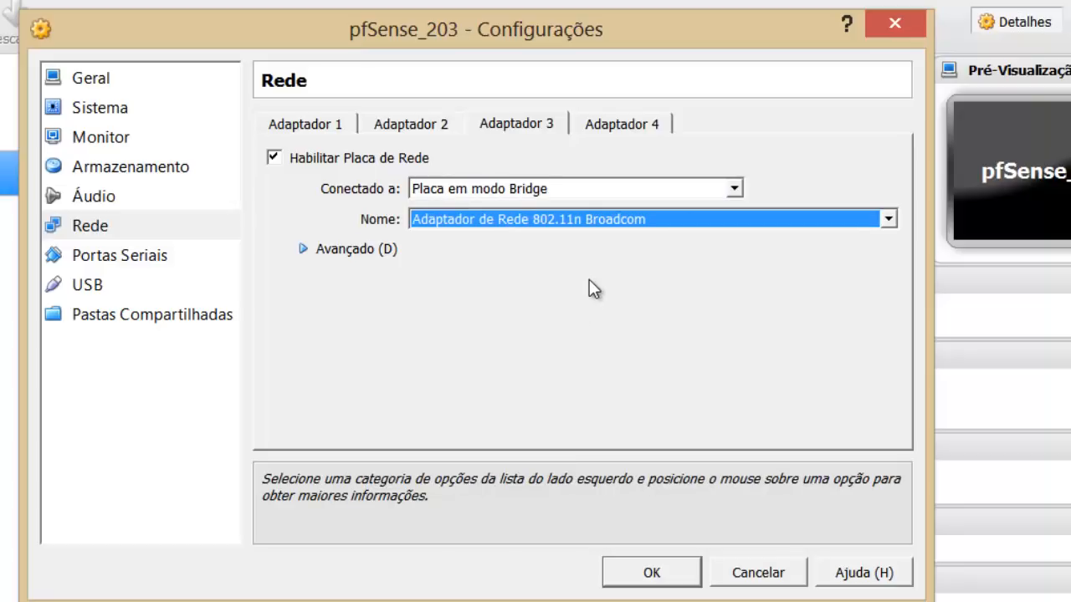
Review adapters 1–3 (NAT, bridged, bridged) and save the settings with OK.
{"action": "left_click", "coordinate": [339, 126]}
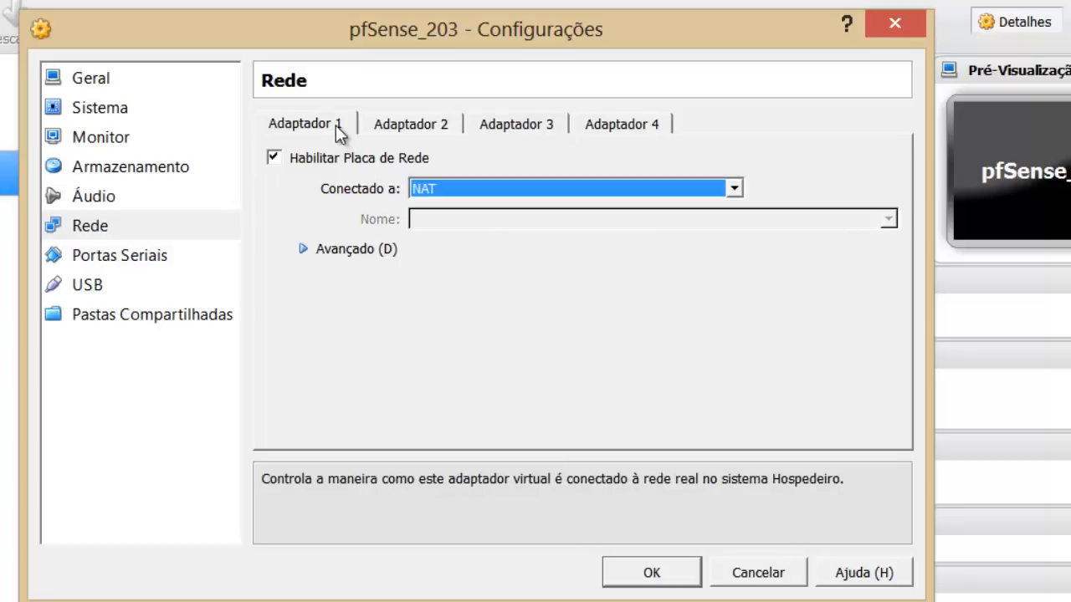
{"action": "left_click", "coordinate": [398, 124]}
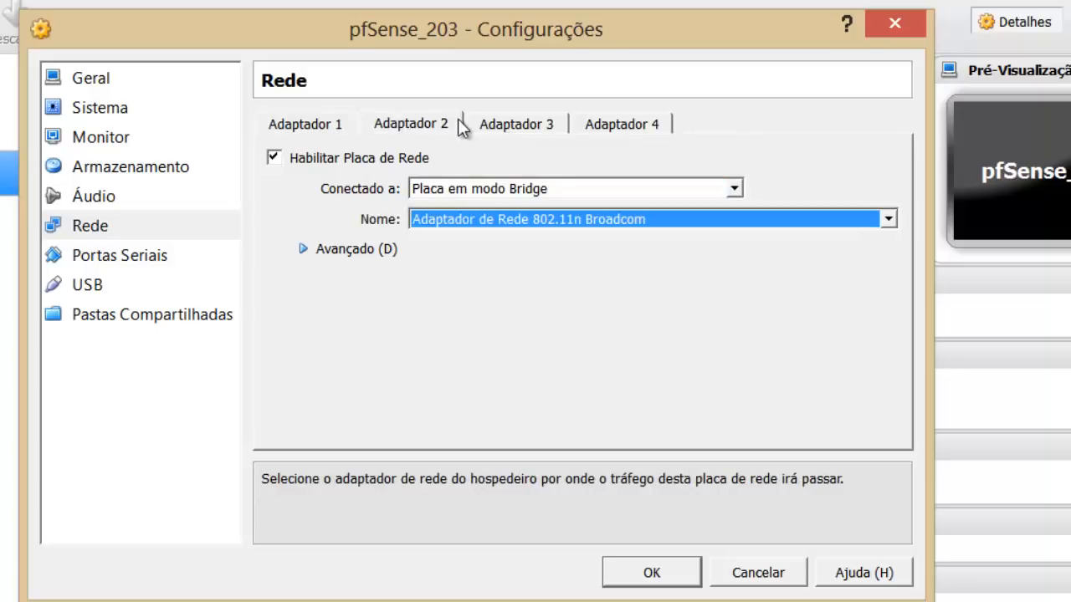
{"action": "left_click", "coordinate": [489, 126]}
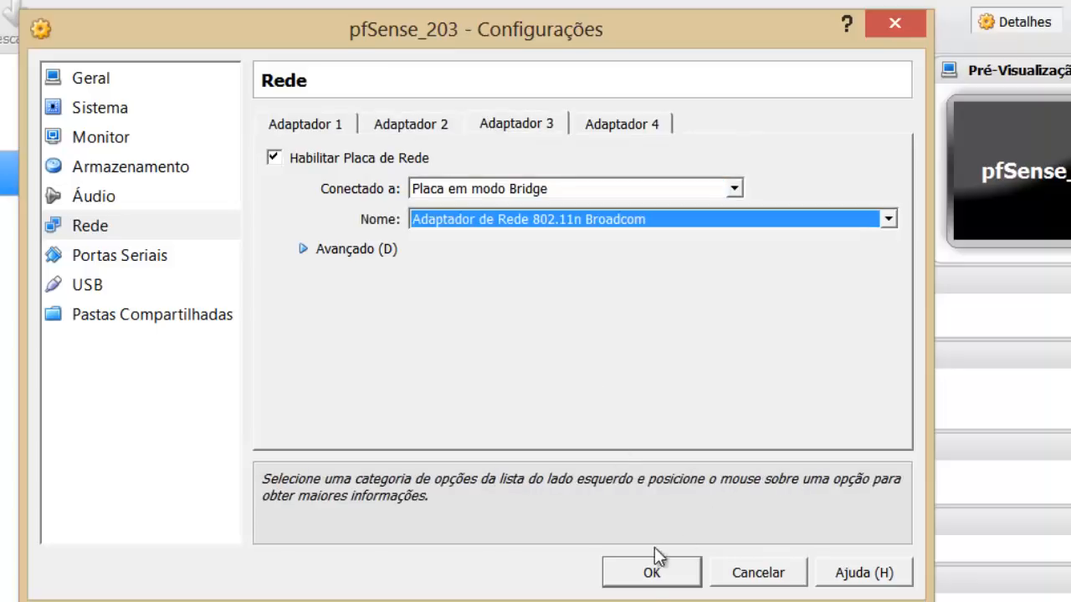
{"action": "left_click", "coordinate": [646, 575]}
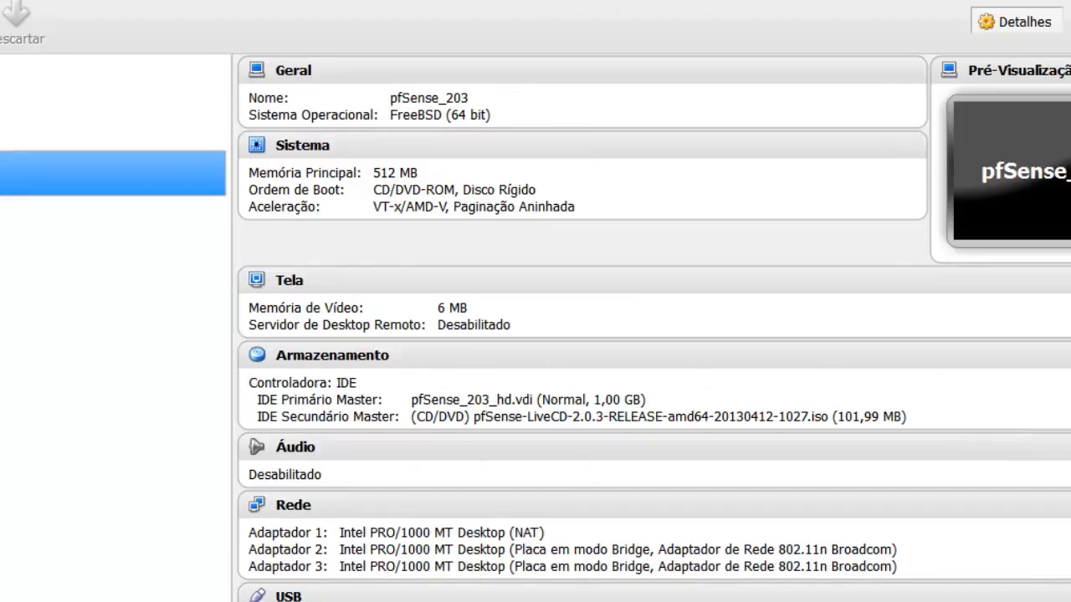
Check the Rede section shows one NAT and two bridged adapters, then start pfSense_203.
{"action": "scroll", "coordinate": [749, 389], "scroll_direction": "down", "scroll_amount": 3}
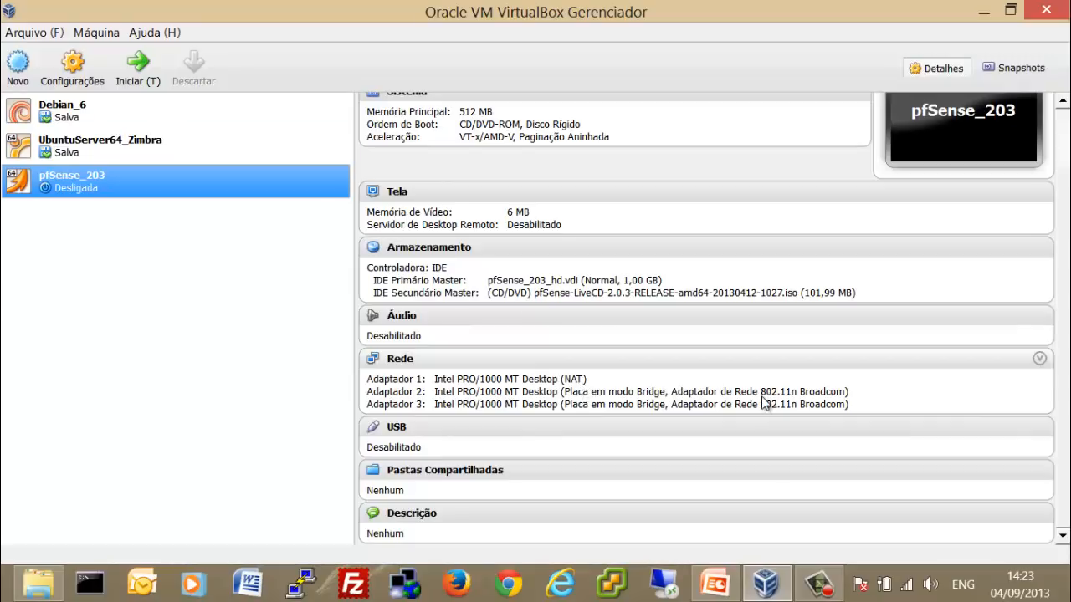
{"action": "left_click", "coordinate": [146, 85]}
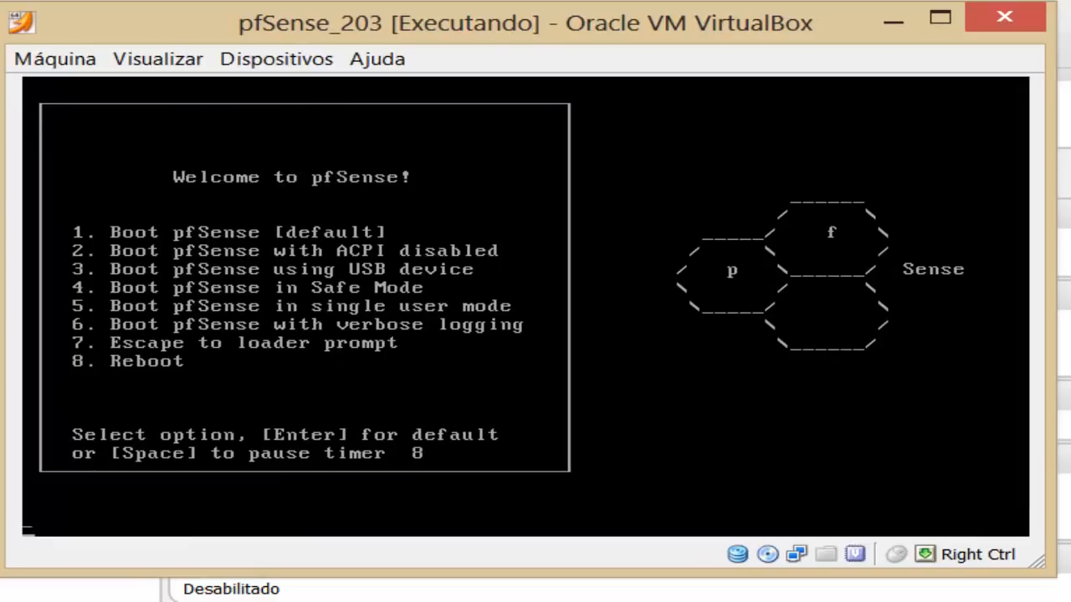
Boot pfSense with the default option from the Welcome to pfSense menu.
{"action": "key", "text": "Return"}
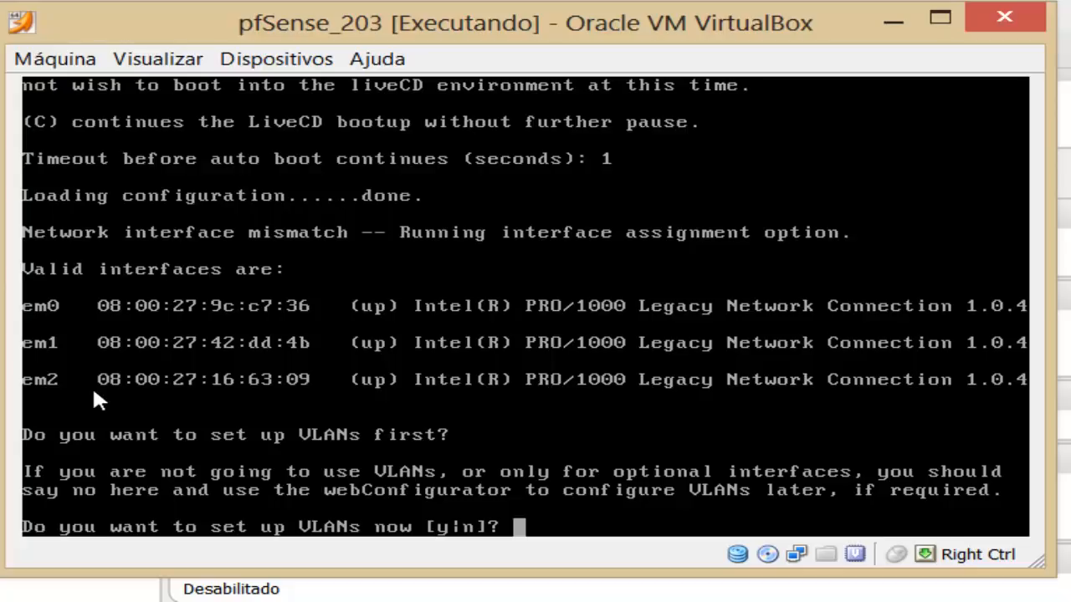
Leave the VLAN setup question and open the Topologia.jpg network diagram from the VM folder.
{"action": "key", "text": "Escape"}
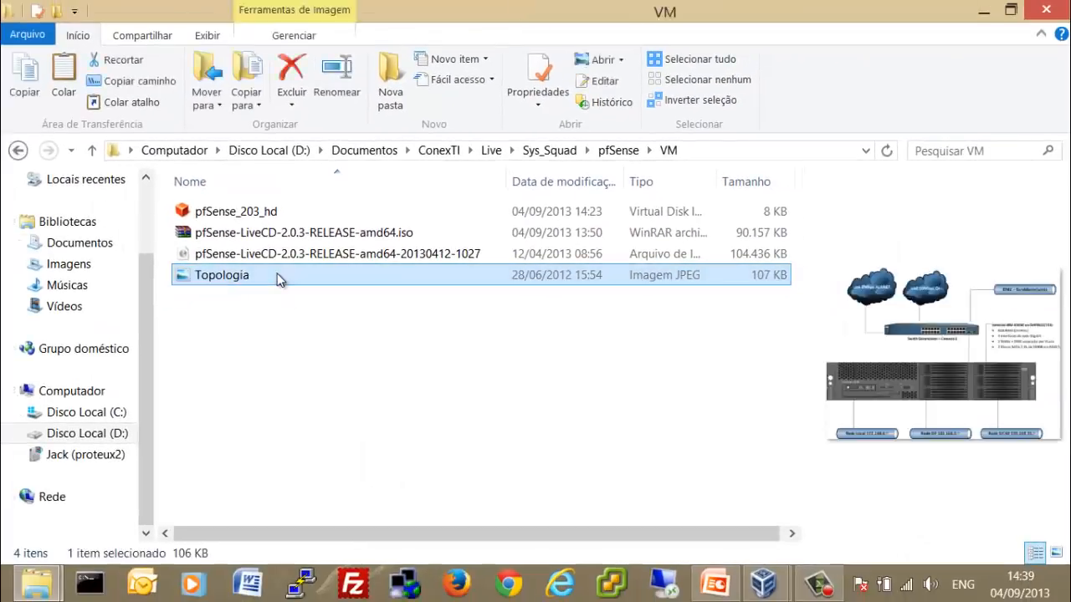
{"action": "double_click", "coordinate": [279, 279]}
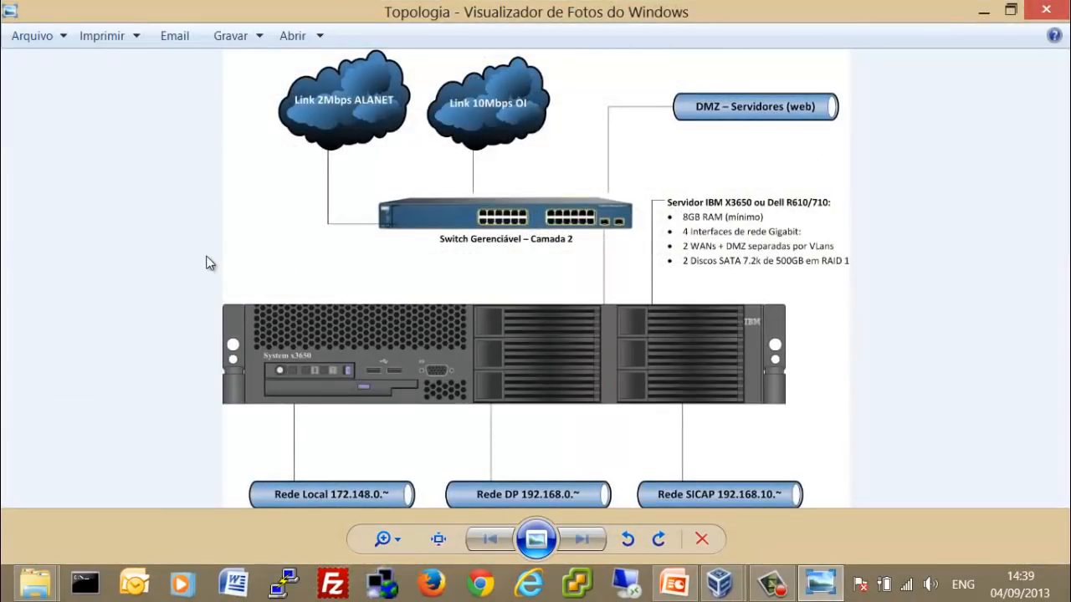
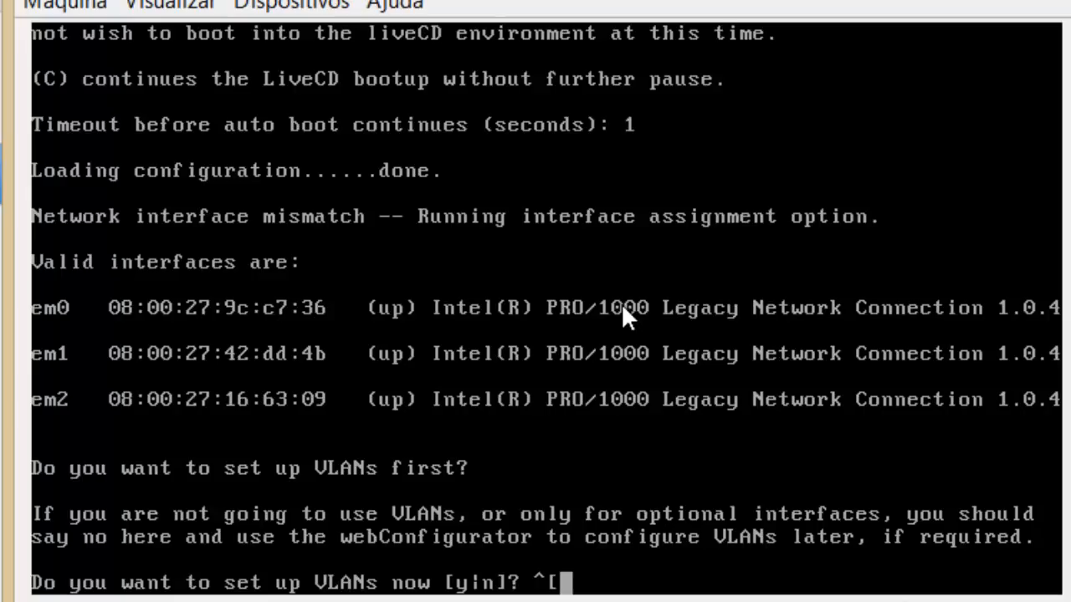
Delete the stray '^[' characters typed after the VLAN setup prompt.
{"action": "key", "text": "BackSpace"}
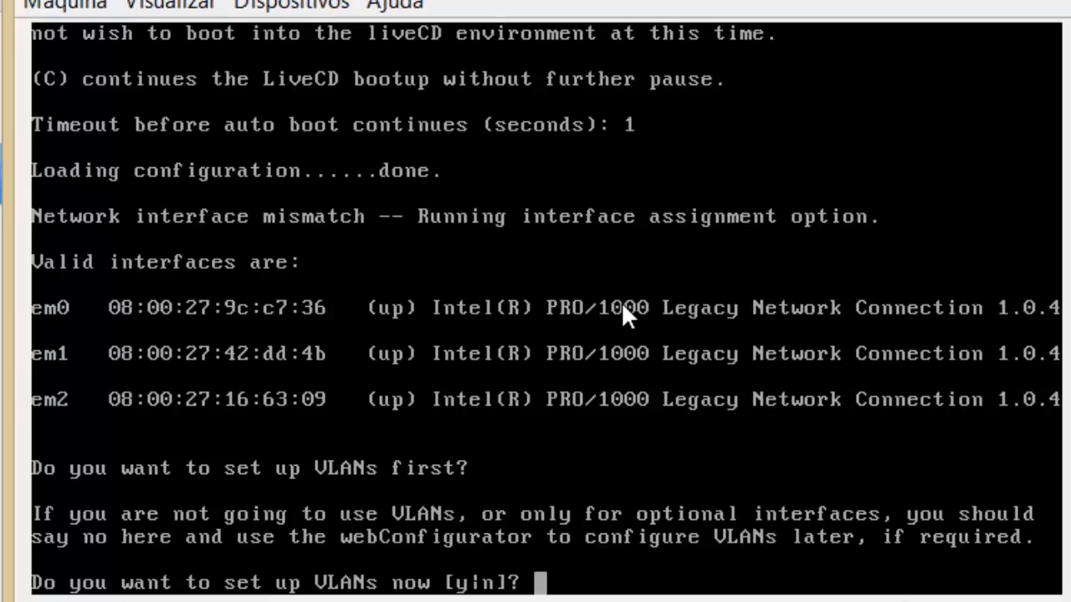
Answer 'n' to the 'set up VLANs now' question.
{"action": "type", "text": "n"}
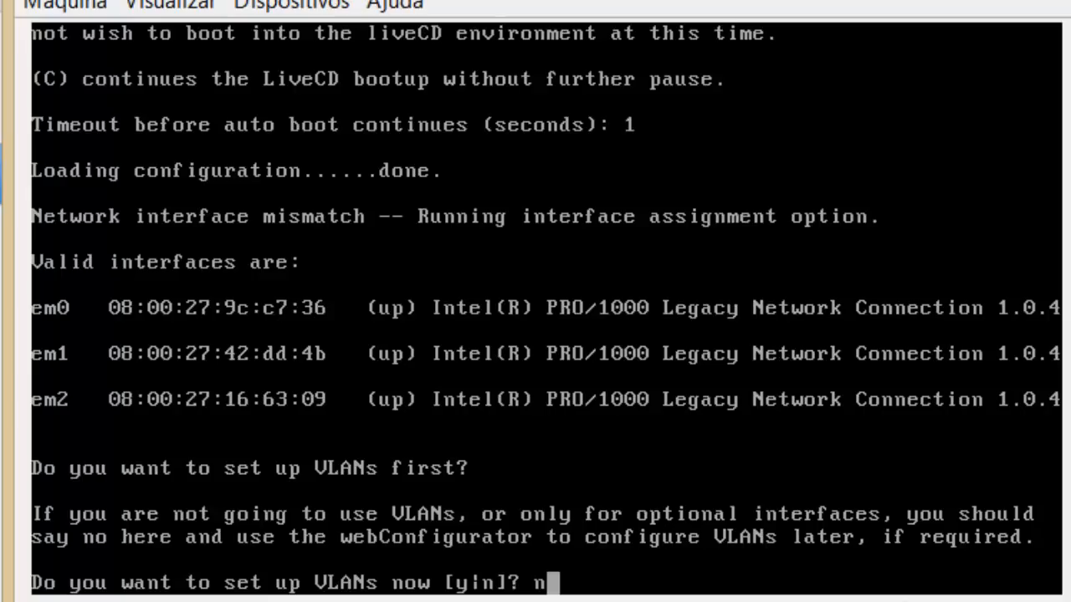
{"action": "key", "text": "Return"}
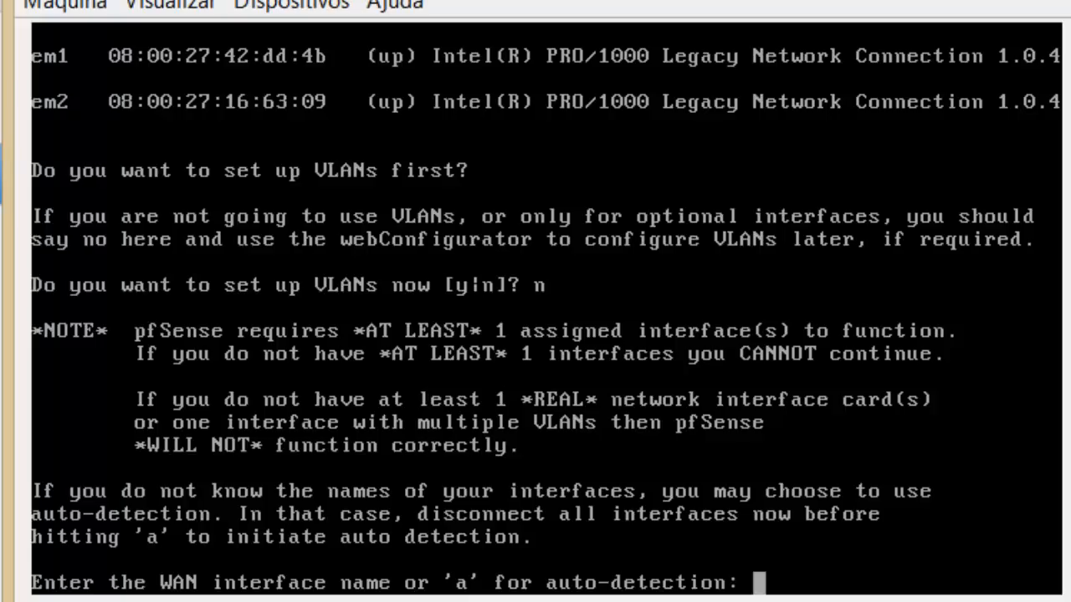
Enter em0 for WAN, em1 for LAN, em2 for Optional 1, and leave Optional 2 blank.
{"action": "type", "text": "em0"}
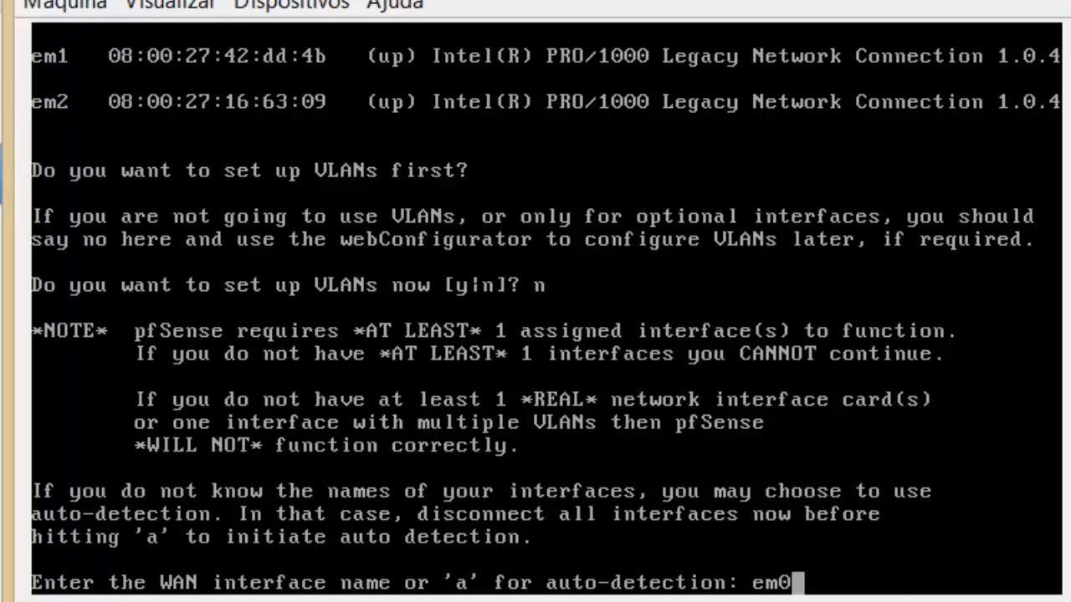
{"action": "key", "text": "Return"}
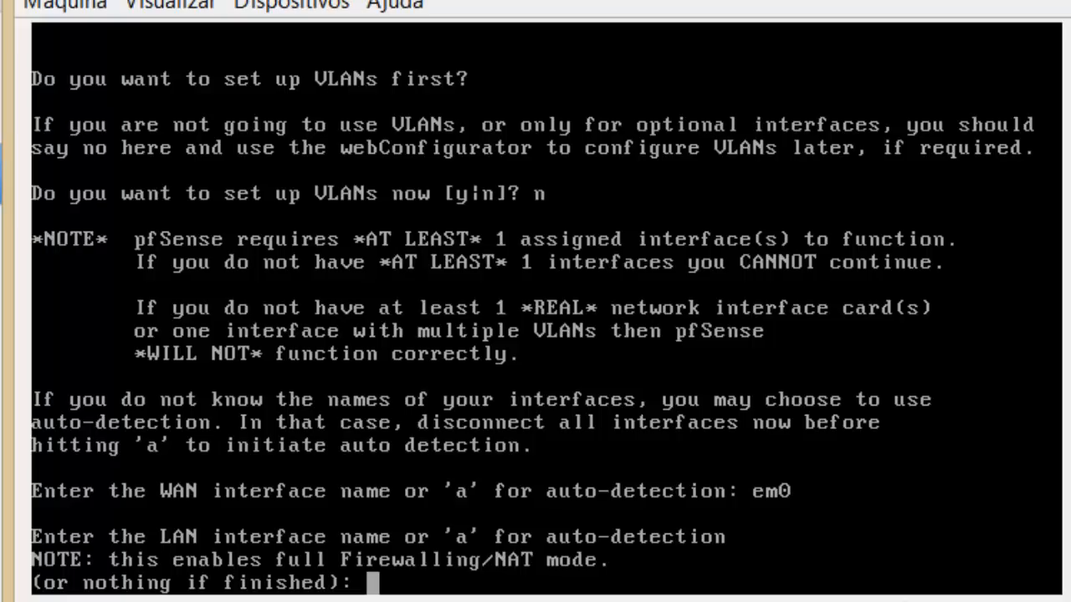
{"action": "type", "text": "em1"}
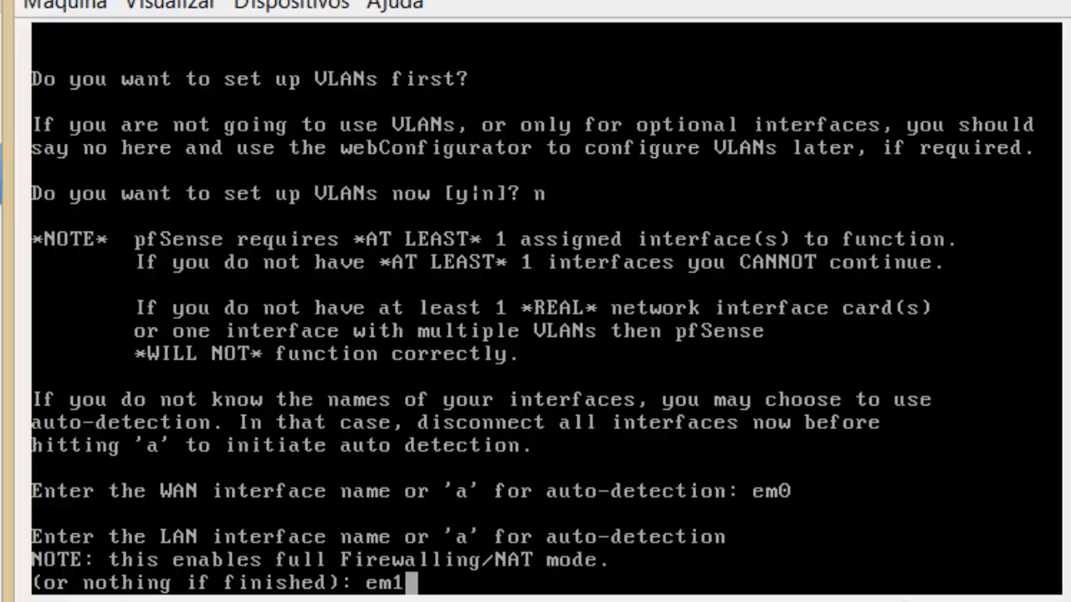
{"action": "key", "text": "Return"}
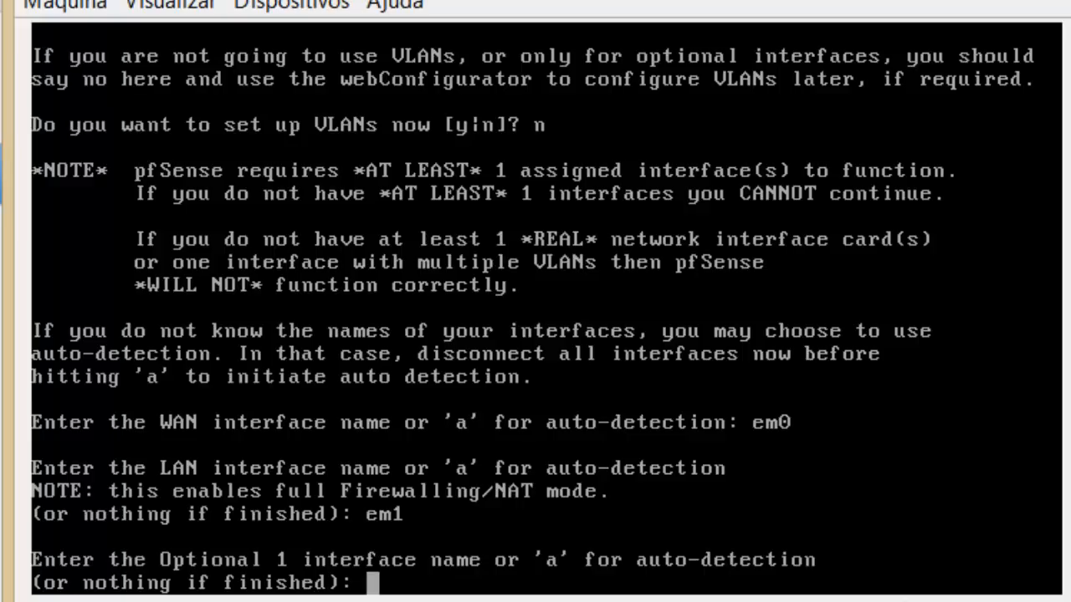
{"action": "type", "text": "em"}
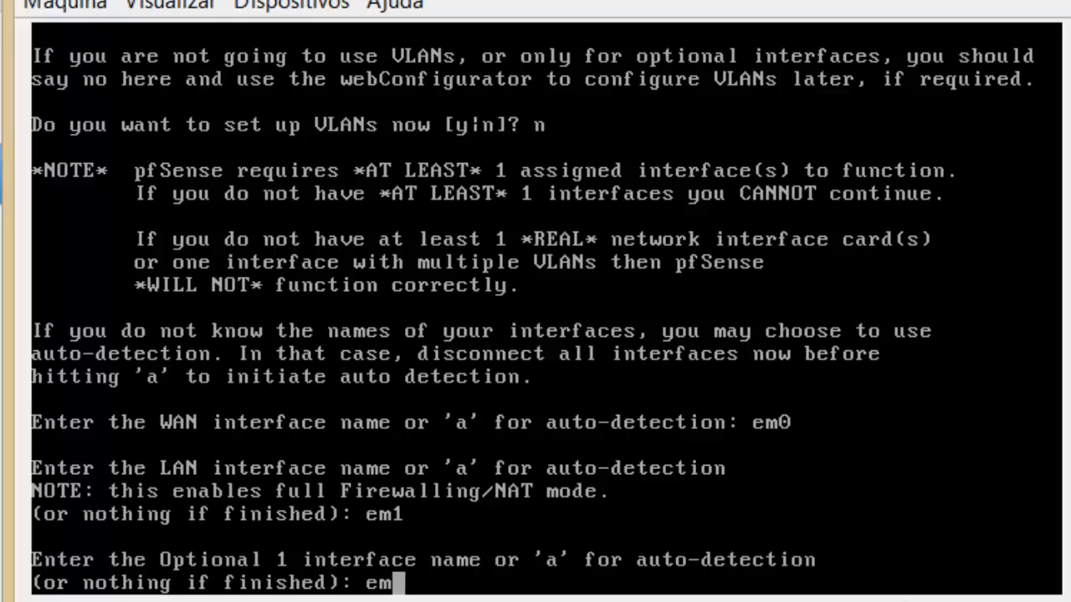
{"action": "type", "text": "2"}
{"action": "key", "text": "Return"}
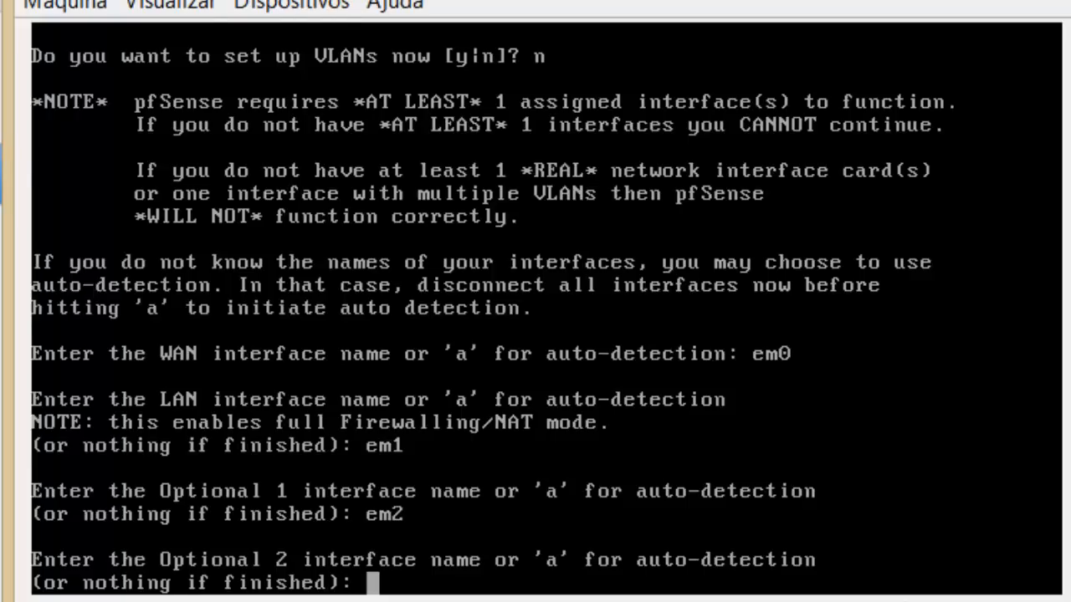
{"action": "key", "text": "Return"}
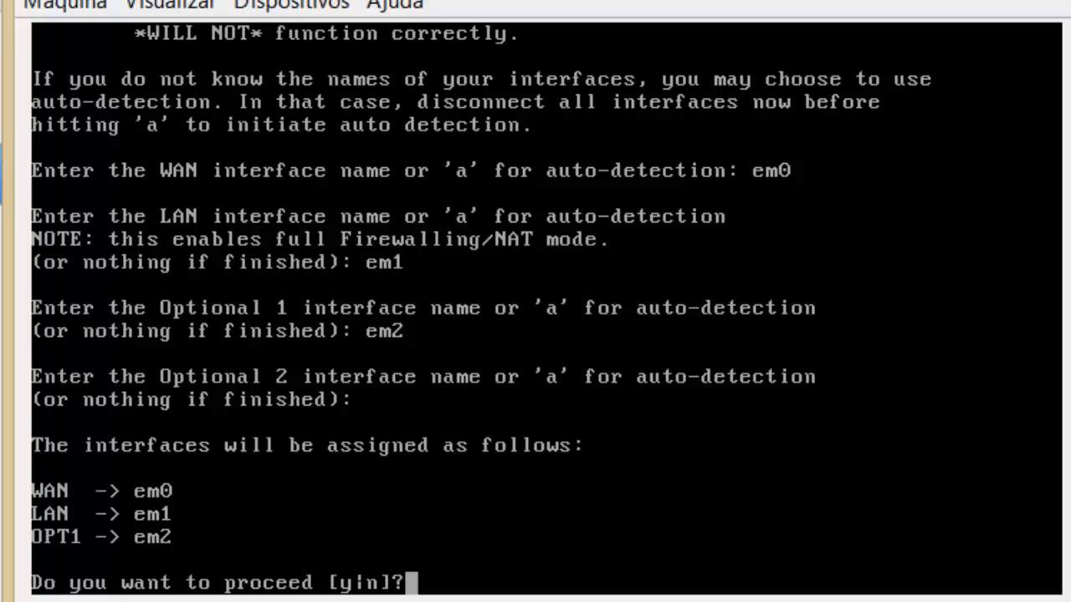
Answer 'y' to proceed with the WAN em0, LAN em1, OPT1 em2 assignments.
{"action": "type", "text": "y"}
{"action": "key", "text": "Return"}
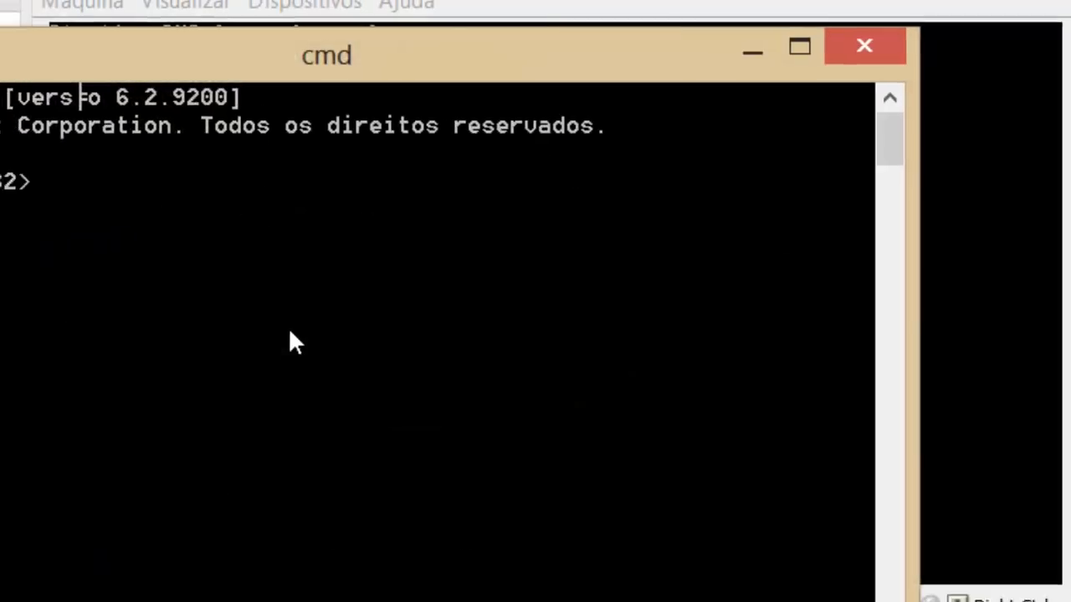
Run ipconfig and highlight the Wi-Fi subnet mask 255.255.255.0 and gateway 172.168.9.1.
{"action": "type", "text": "ipconfig"}
{"action": "key", "text": "Return"}
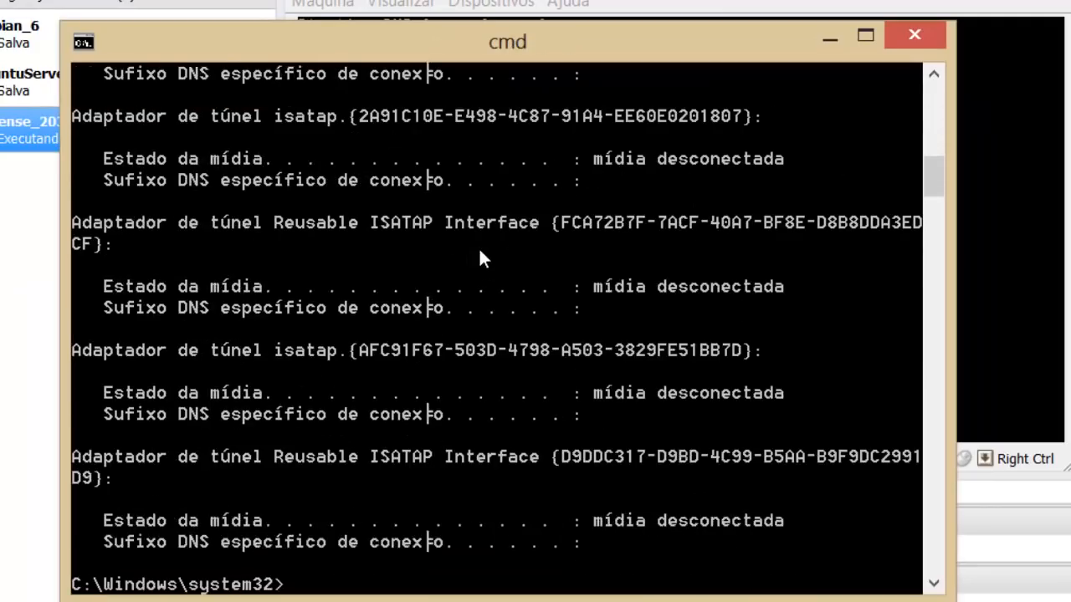
{"action": "left_click_drag", "start_coordinate": [936, 193], "coordinate": [937, 133]}
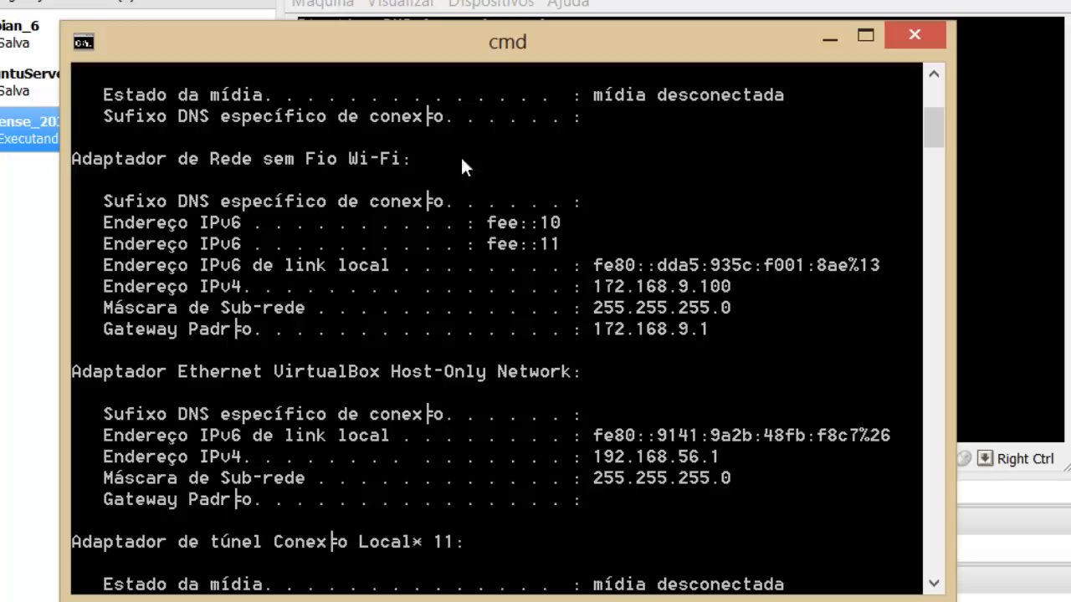
{"action": "right_click", "coordinate": [281, 161]}
{"action": "left_click", "coordinate": [331, 176]}
{"action": "left_click_drag", "start_coordinate": [288, 161], "coordinate": [333, 157]}
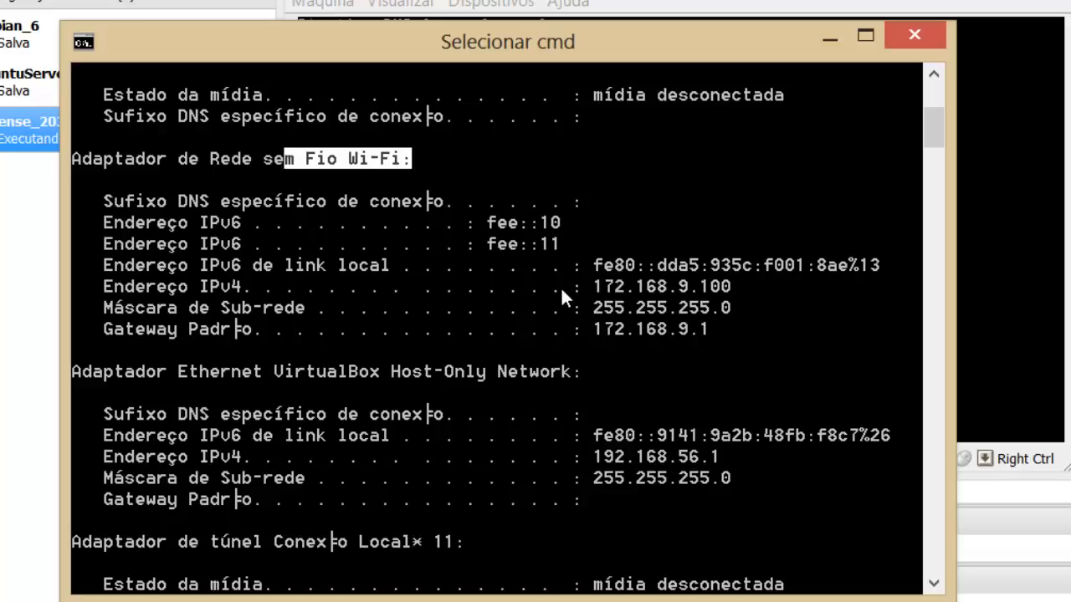
{"action": "left_click_drag", "start_coordinate": [730, 307], "coordinate": [594, 307]}
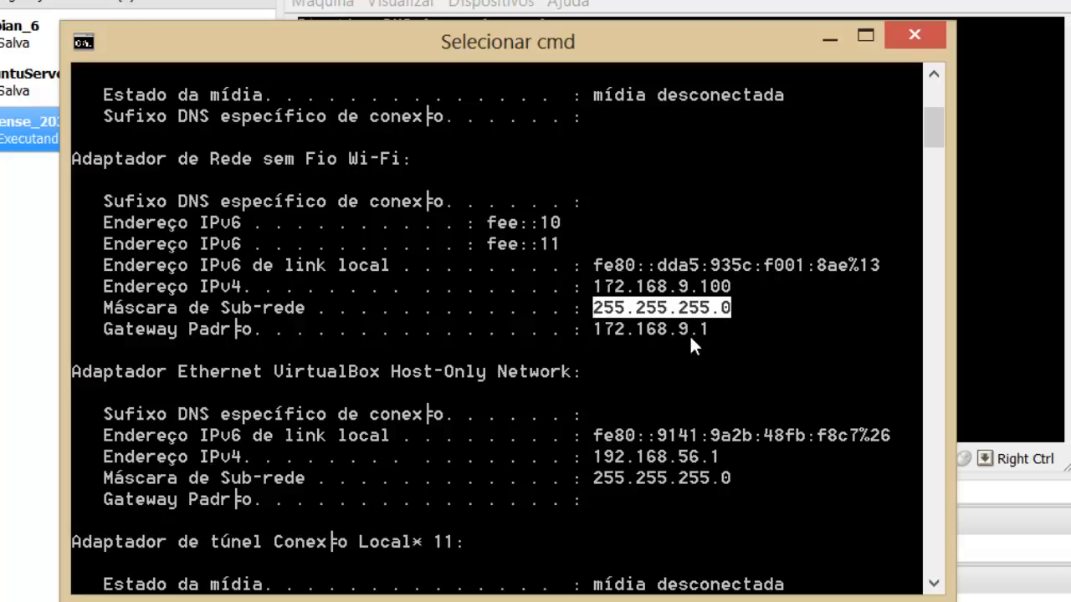
{"action": "left_click_drag", "start_coordinate": [714, 328], "coordinate": [593, 328]}
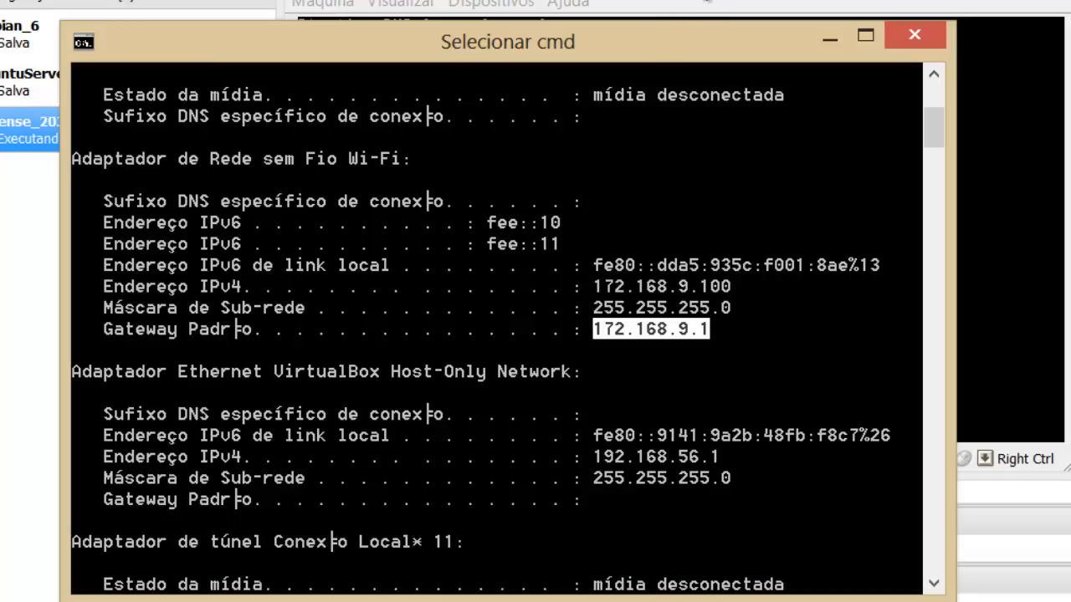
Arrange the pfSense console and Command Prompt windows side by side.
{"action": "key", "text": "alt+Tab"}
{"action": "left_click_drag", "start_coordinate": [585, 0], "coordinate": [862, 0]}
{"action": "left_click_drag", "start_coordinate": [1044, 0], "coordinate": [1010, 71]}
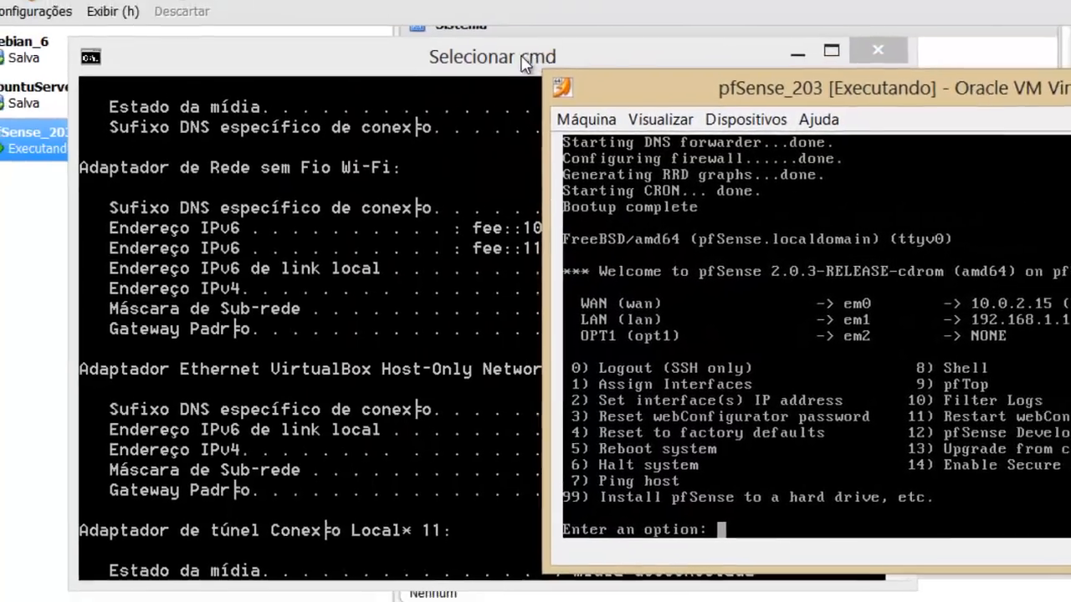
{"action": "left_click_drag", "start_coordinate": [542, 42], "coordinate": [329, 5]}
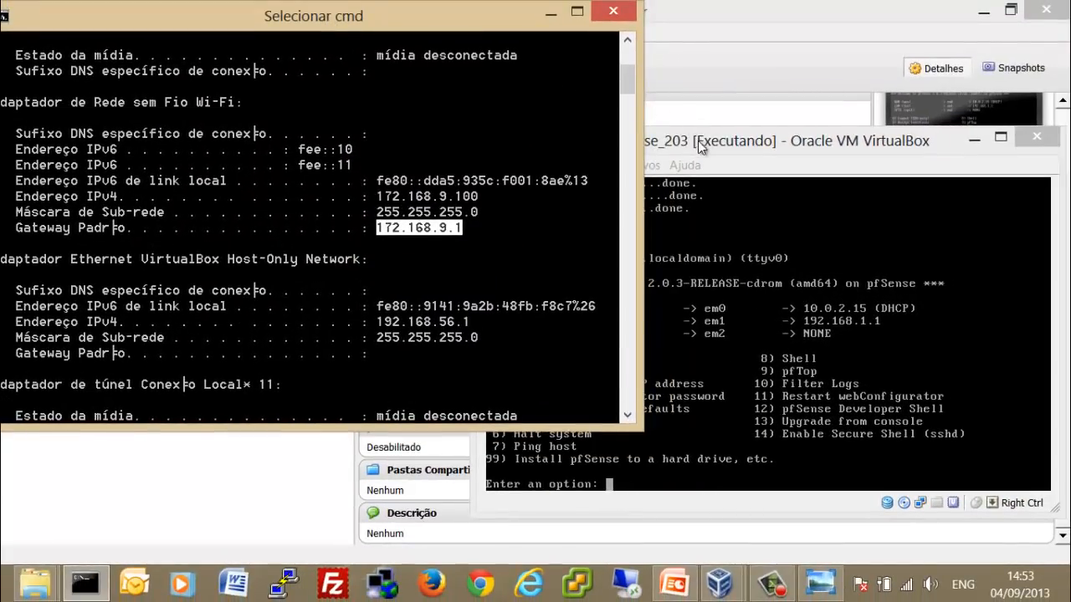
Position the pfSense console beside the network details and type option 2 at its menu prompt.
{"action": "left_click_drag", "start_coordinate": [701, 143], "coordinate": [719, 77]}
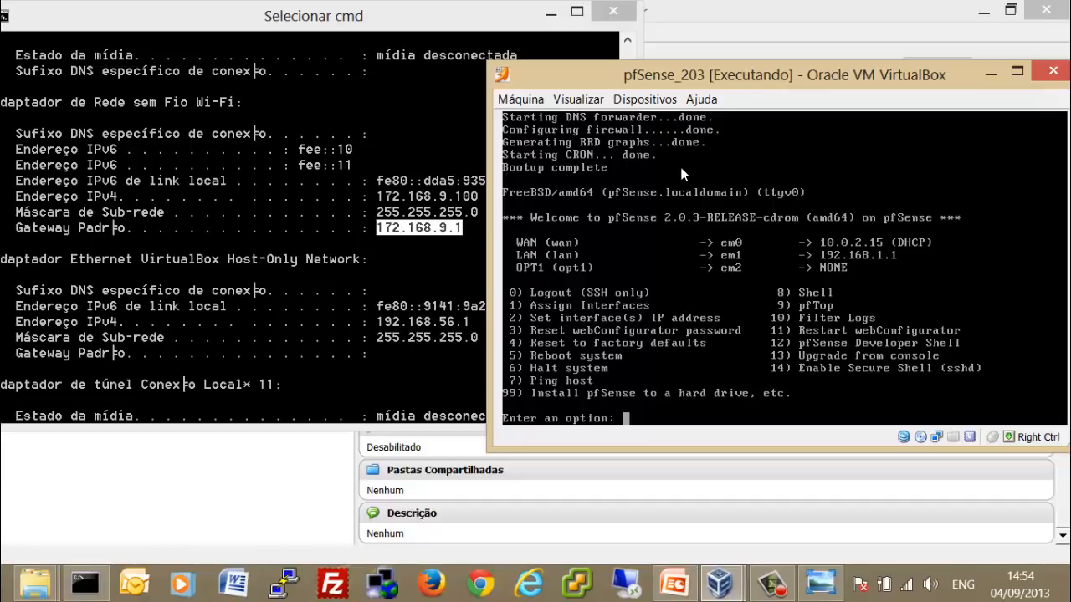
{"action": "left_click", "coordinate": [668, 202]}
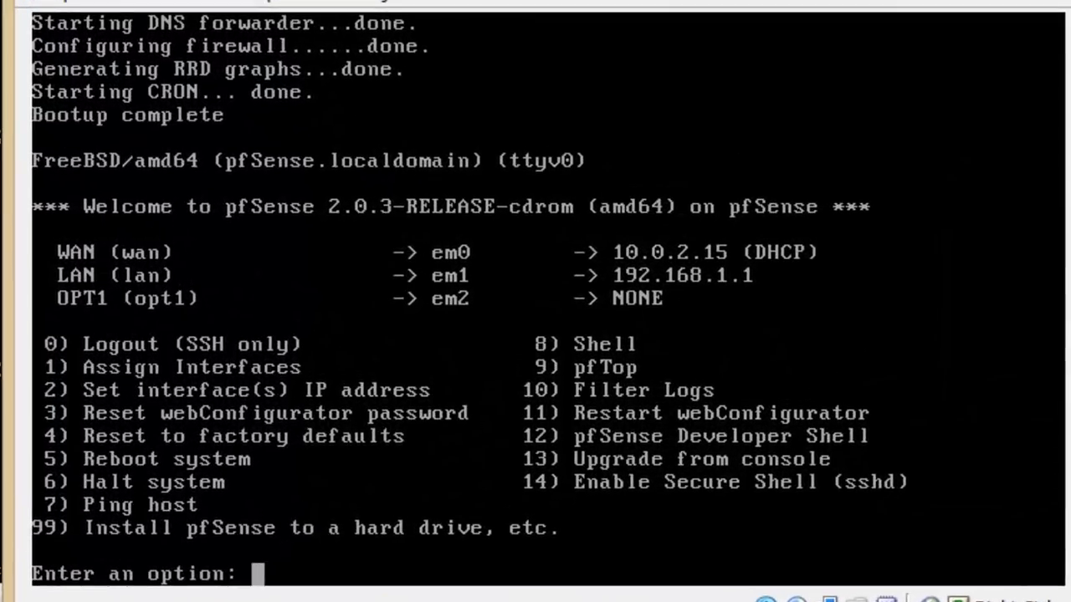
{"action": "type", "text": "2"}
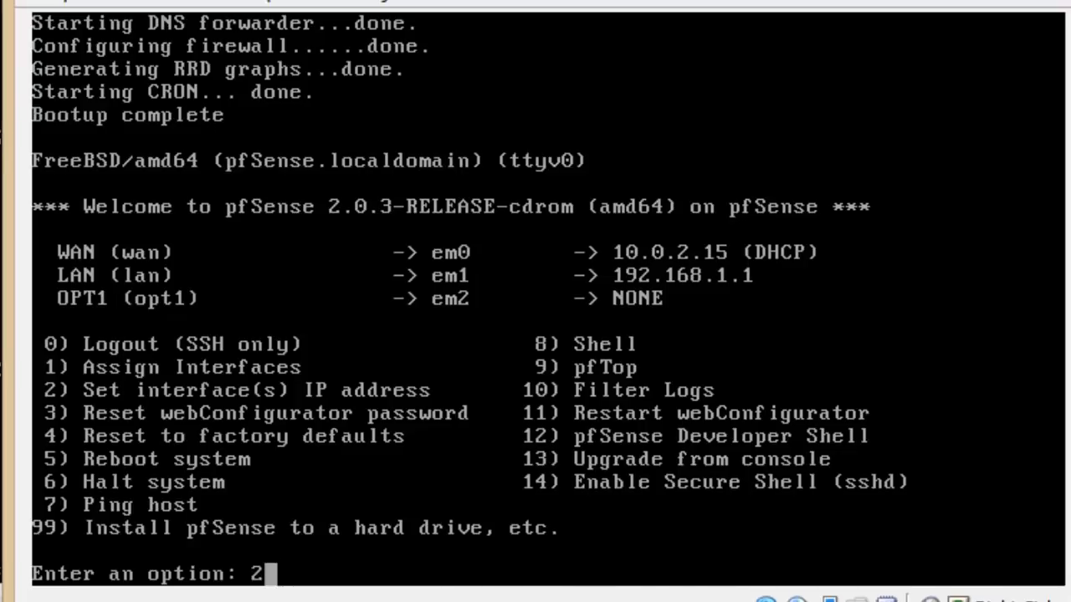
Choose interface 2 (LAN) and enter 172.168.9.10 as its new IPv4 address.
{"action": "key", "text": "Return"}
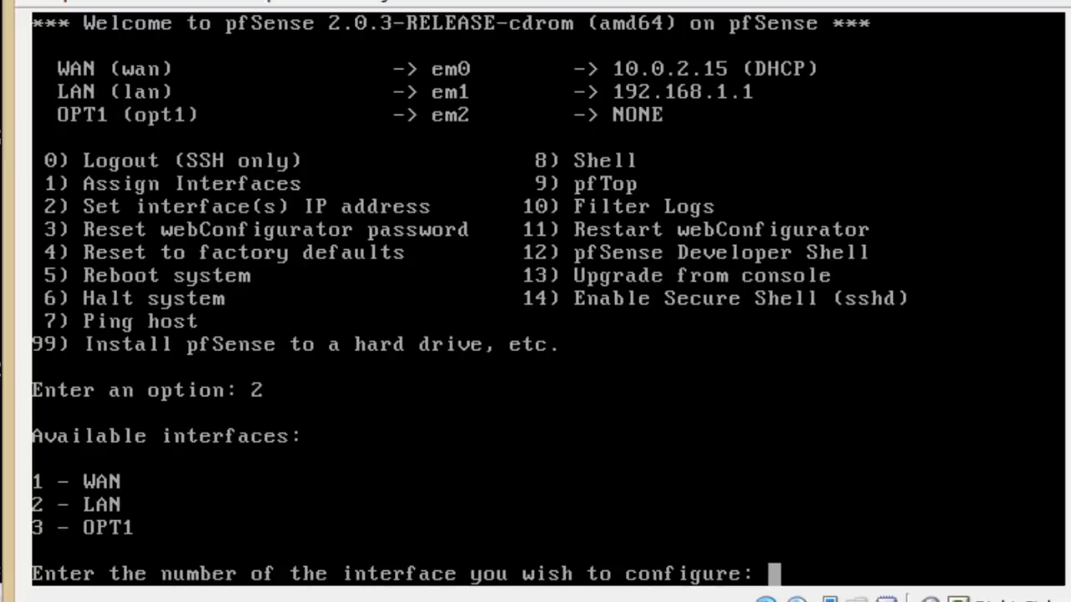
{"action": "type", "text": "2"}
{"action": "key", "text": "Return"}
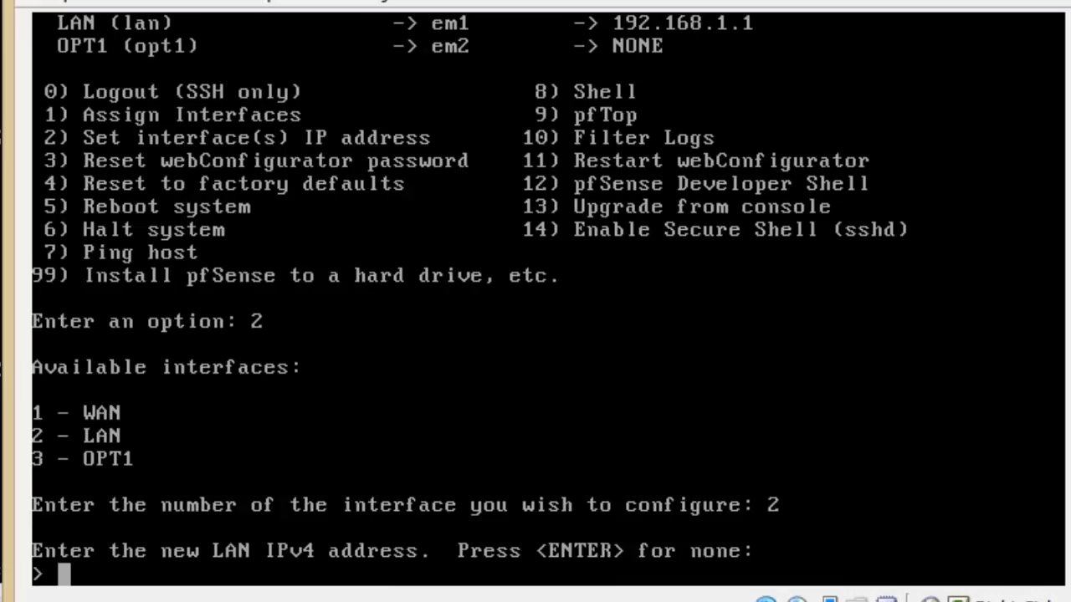
{"action": "type", "text": "1"}
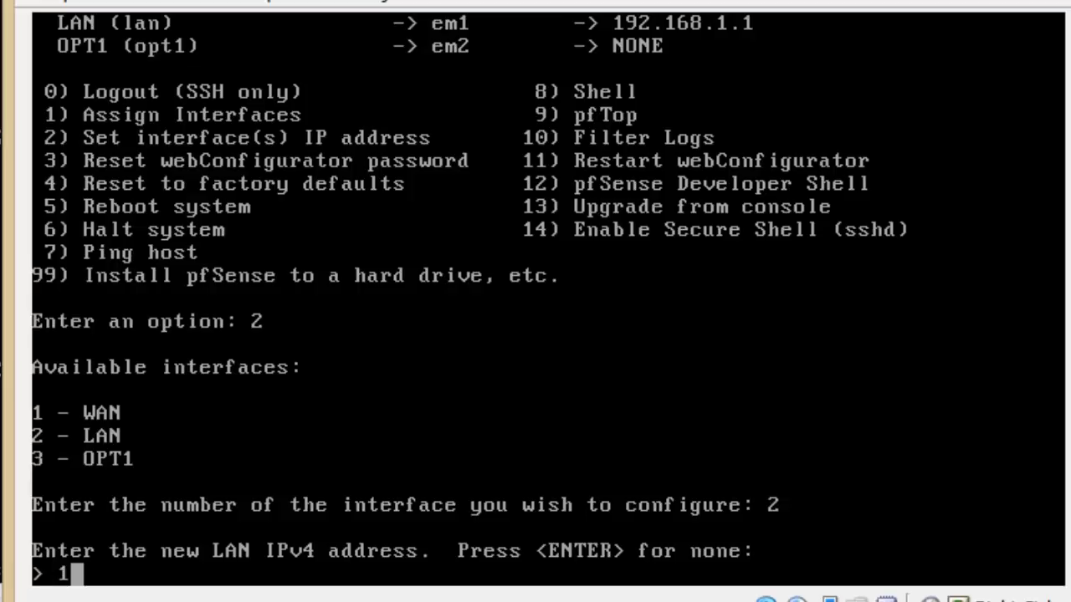
{"action": "type", "text": "72"}
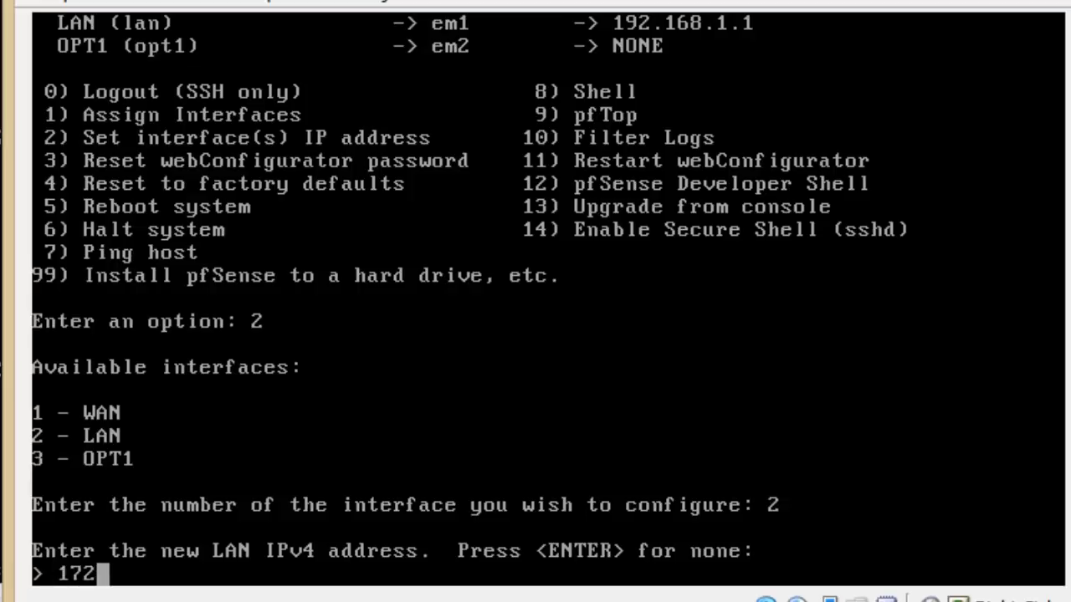
{"action": "type", "text": ".168.0.10"}
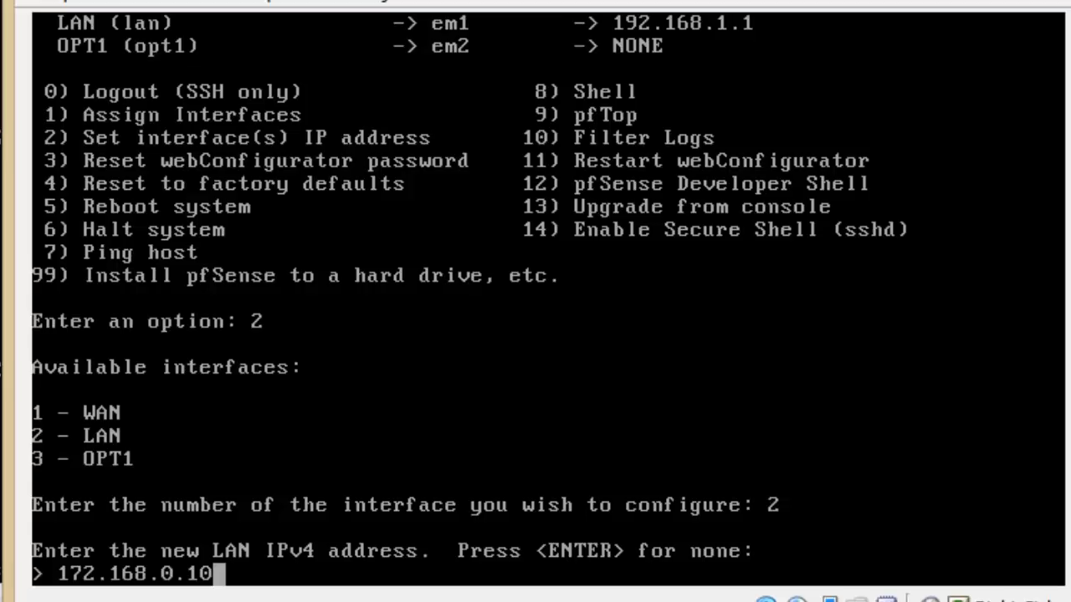
{"action": "key", "text": "Left"}
{"action": "key", "text": "Left"}
{"action": "key", "text": "Left"}
{"action": "key", "text": "BackSpace"}
{"action": "key", "text": "BackSpace"}
{"action": "key", "text": "BackSpace"}
{"action": "key", "text": "BackSpace"}
{"action": "key", "text": "BackSpace"}
{"action": "key", "text": "BackSpace"}
{"action": "key", "text": "BackSpace"}
{"action": "key", "text": "BackSpace"}
{"action": "key", "text": "BackSpace"}
{"action": "key", "text": "BackSpace"}
{"action": "key", "text": "BackSpace"}
{"action": "key", "text": "BackSpace"}
{"action": "key", "text": "BackSpace"}
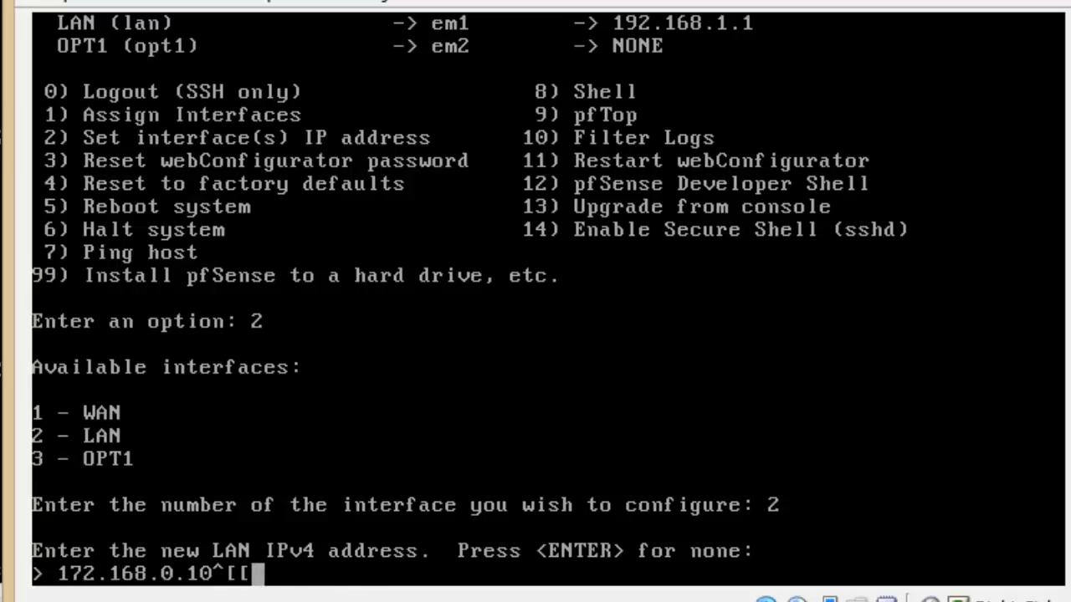
{"action": "type", "text": "9.10"}
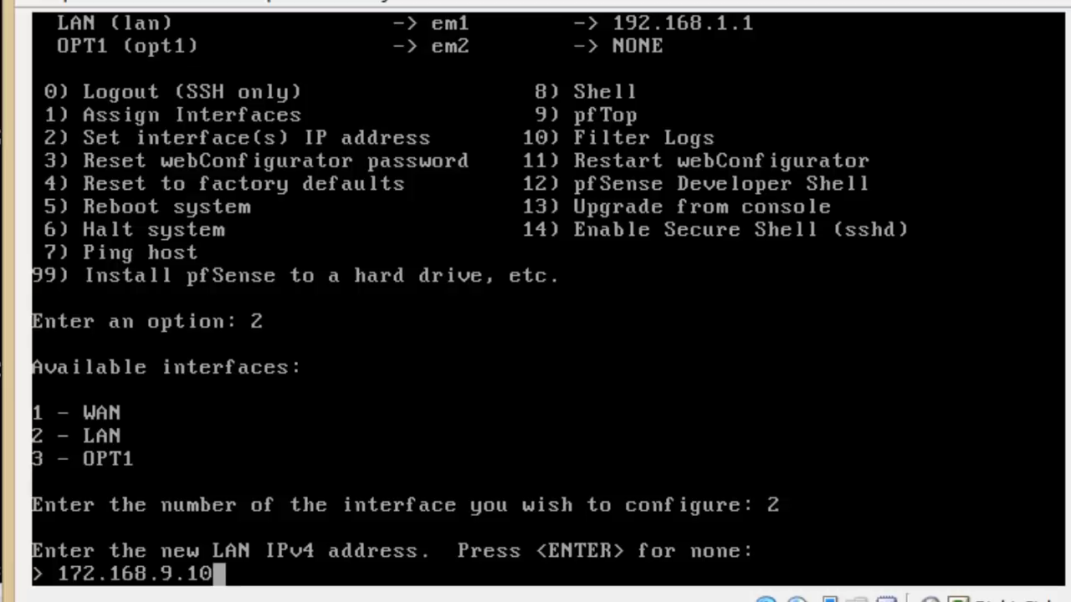
{"action": "key", "text": "Return"}
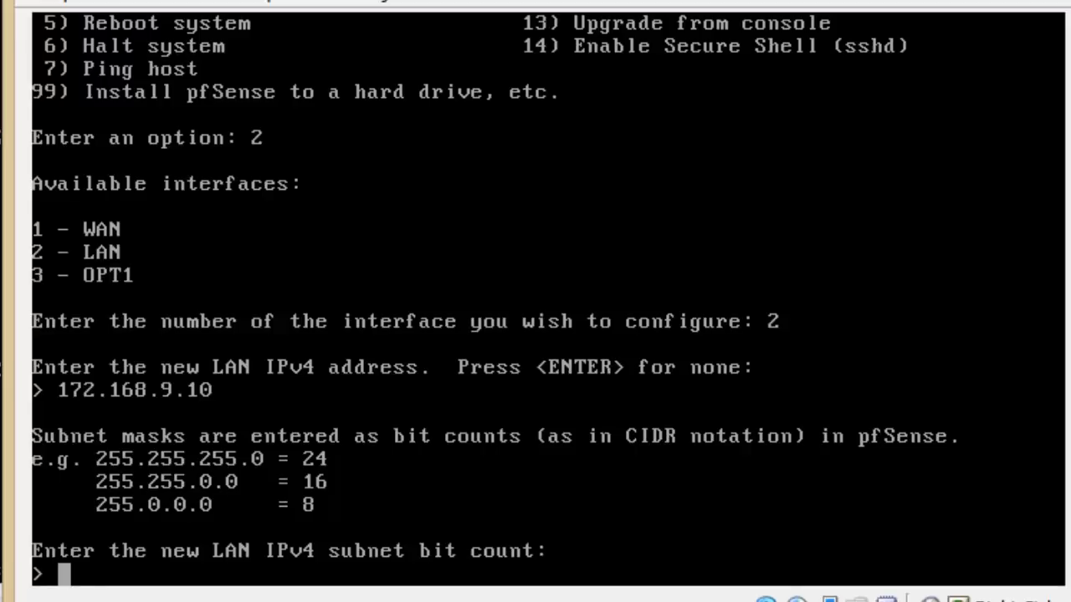
Enter 24 as the LAN subnet bit count.
{"action": "type", "text": "24"}
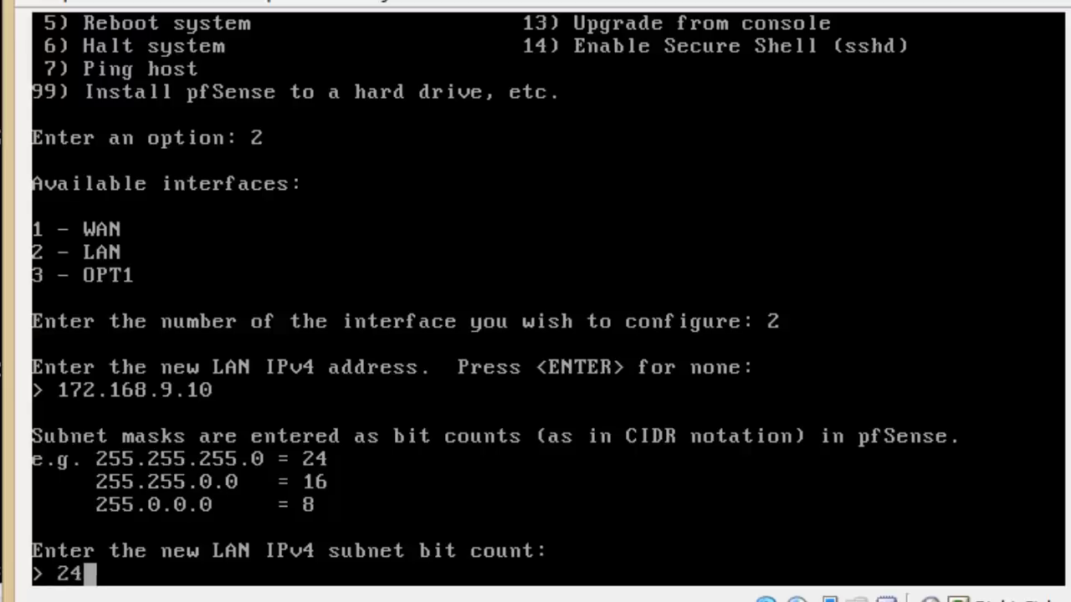
{"action": "key", "text": "Return"}
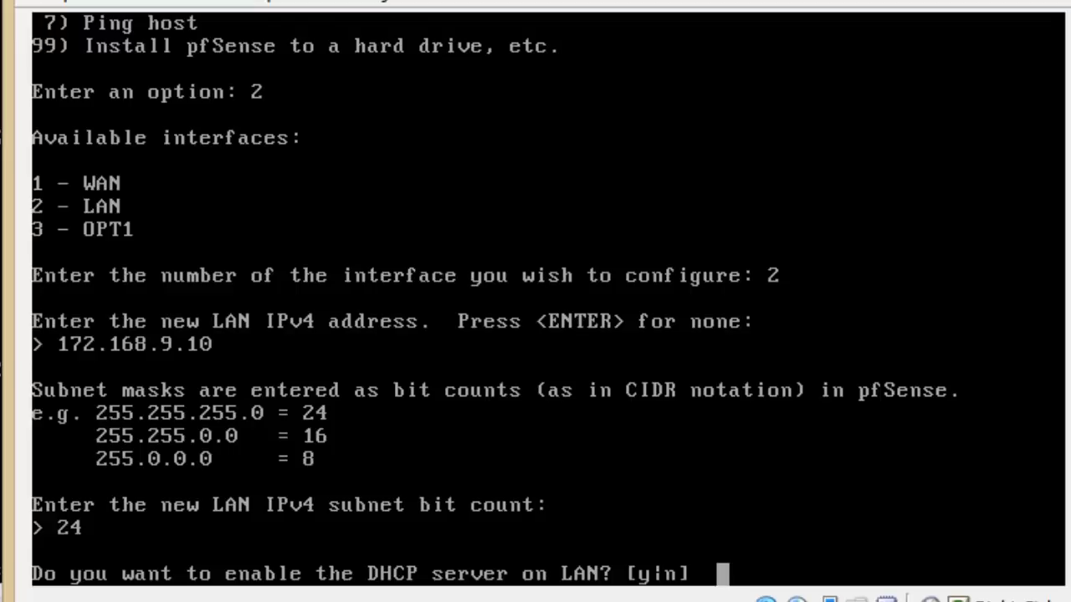
Answer 'n' to enabling LAN DHCP and 'n' to reverting the web configurator to HTTP.
{"action": "type", "text": "n"}
{"action": "key", "text": "Return"}
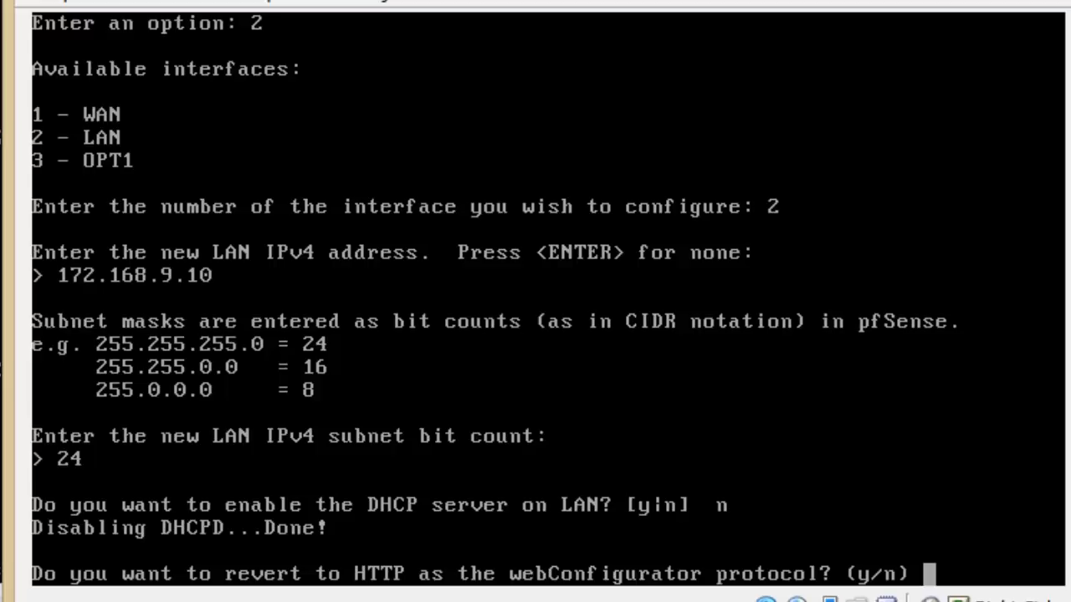
{"action": "type", "text": "n"}
{"action": "key", "text": "Return"}
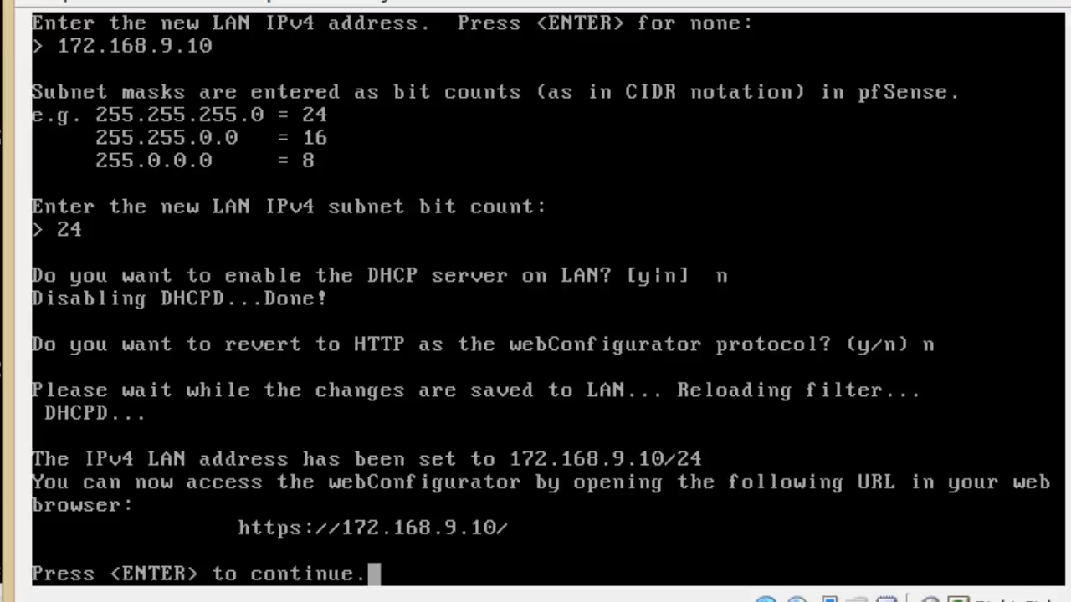
Return pfSense to its main menu, then ping 172.168.9.10 from the host Command Prompt.
{"action": "key", "text": "Return"}
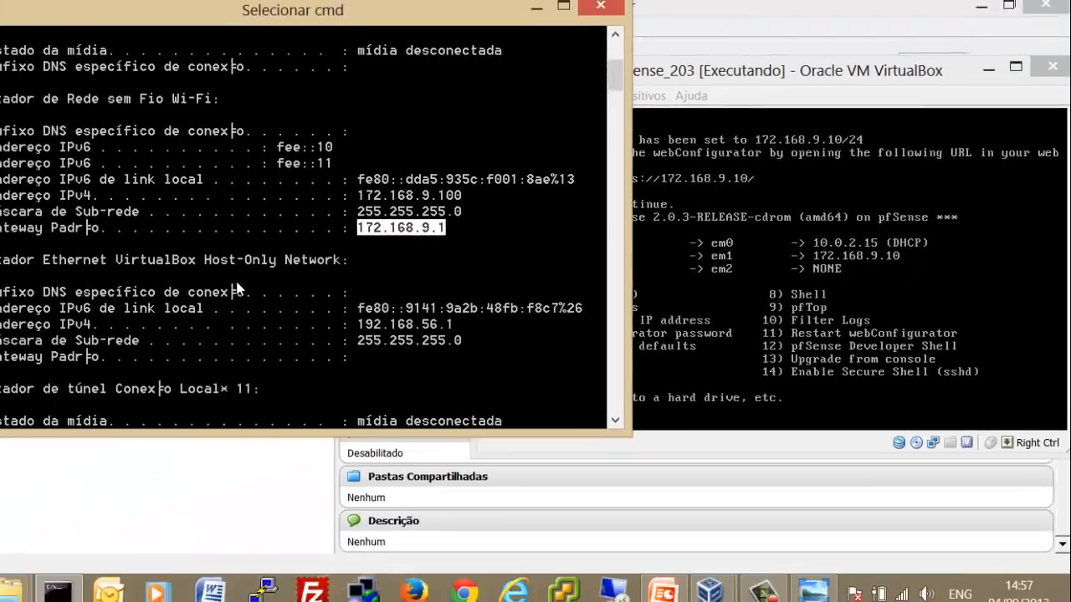
{"action": "key", "text": "Return"}
{"action": "key", "text": "Return"}
{"action": "type", "text": "ping 172.168."}
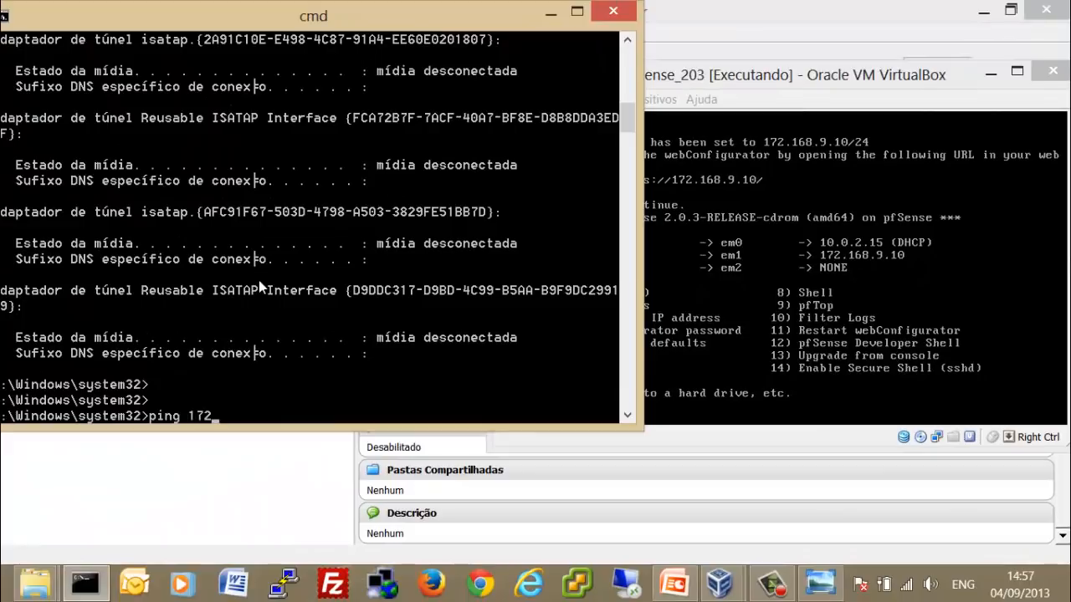
{"action": "type", "text": "9.10"}
{"action": "key", "text": "Return"}
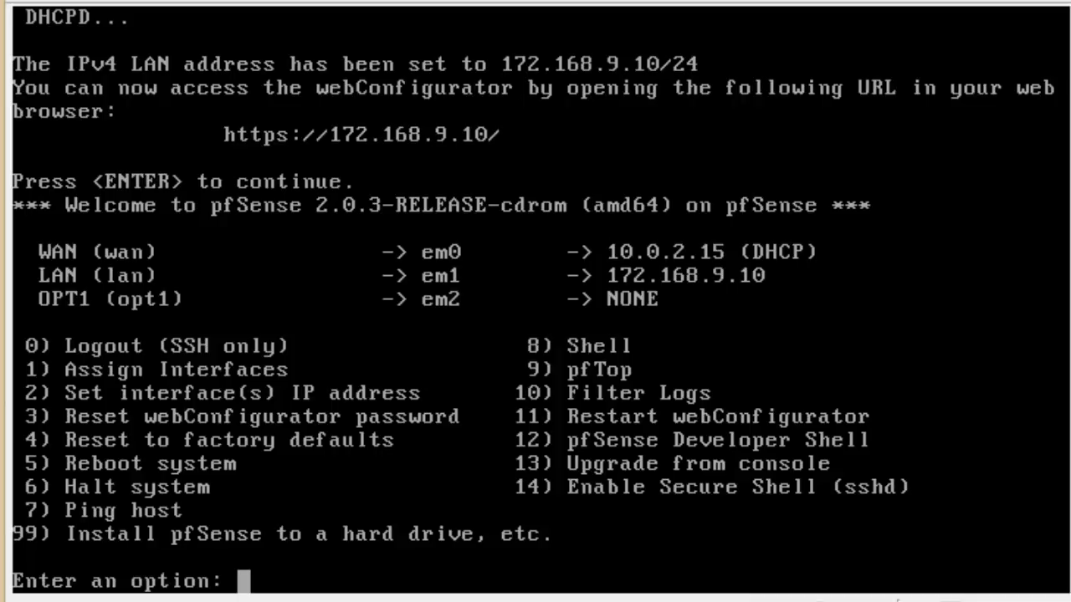
Launch the pfSense installer with option 99 and look over the video font and screenmap settings.
{"action": "type", "text": "99"}
{"action": "key", "text": "Return"}
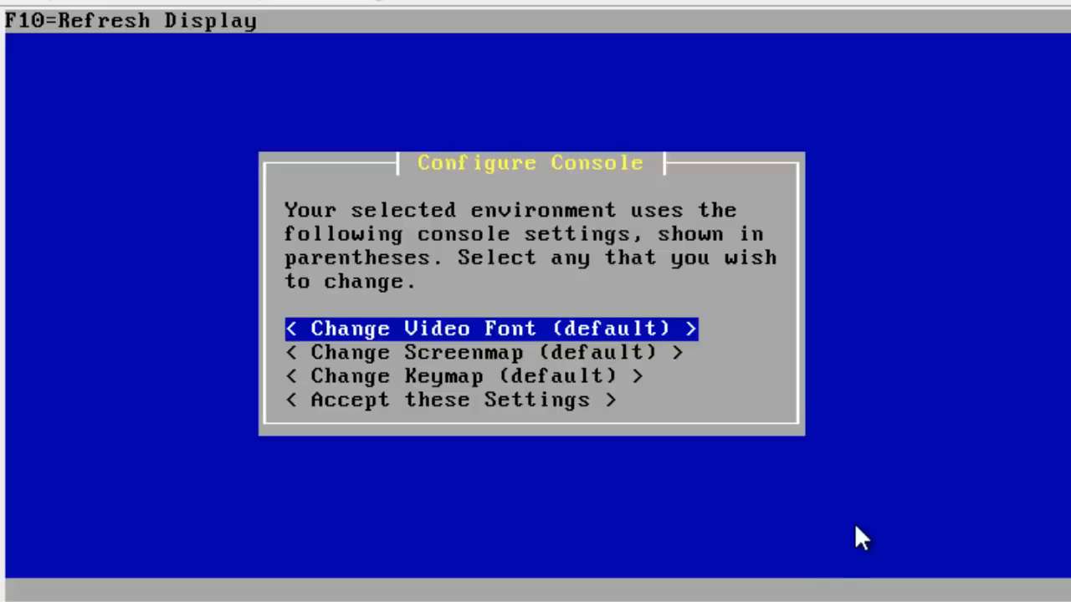
{"action": "key", "text": "Down"}
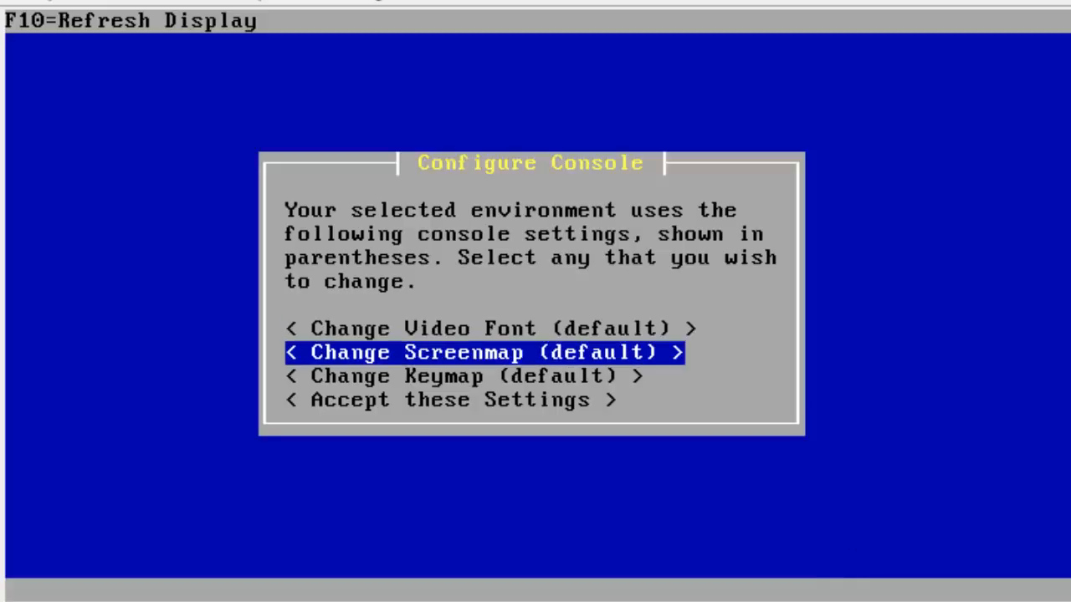
{"action": "key", "text": "Up"}
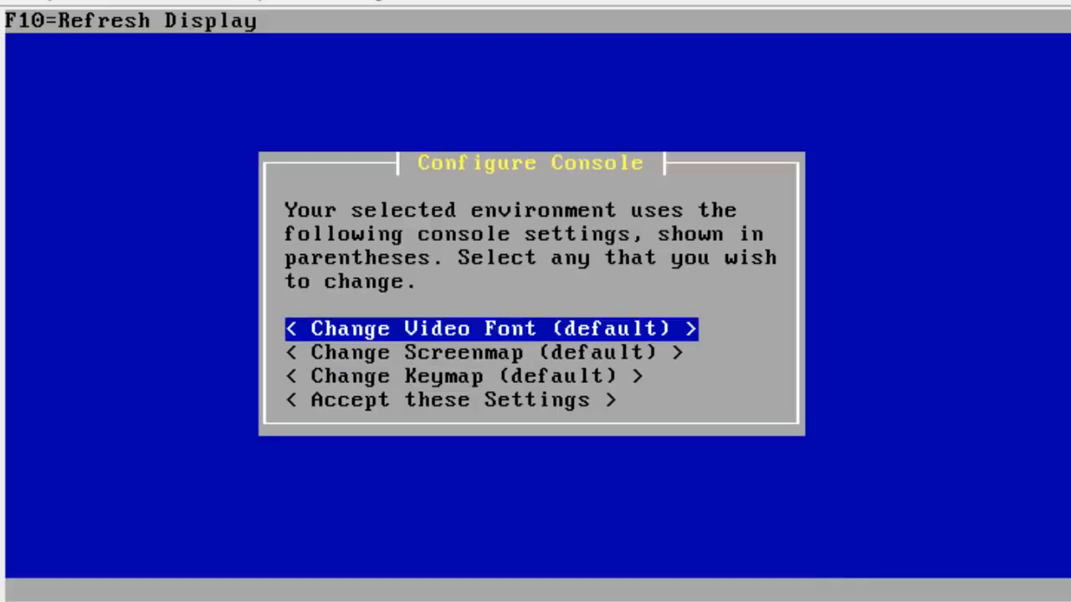
{"action": "key", "text": "Down"}
{"action": "key", "text": "Up"}
{"action": "key", "text": "Down"}
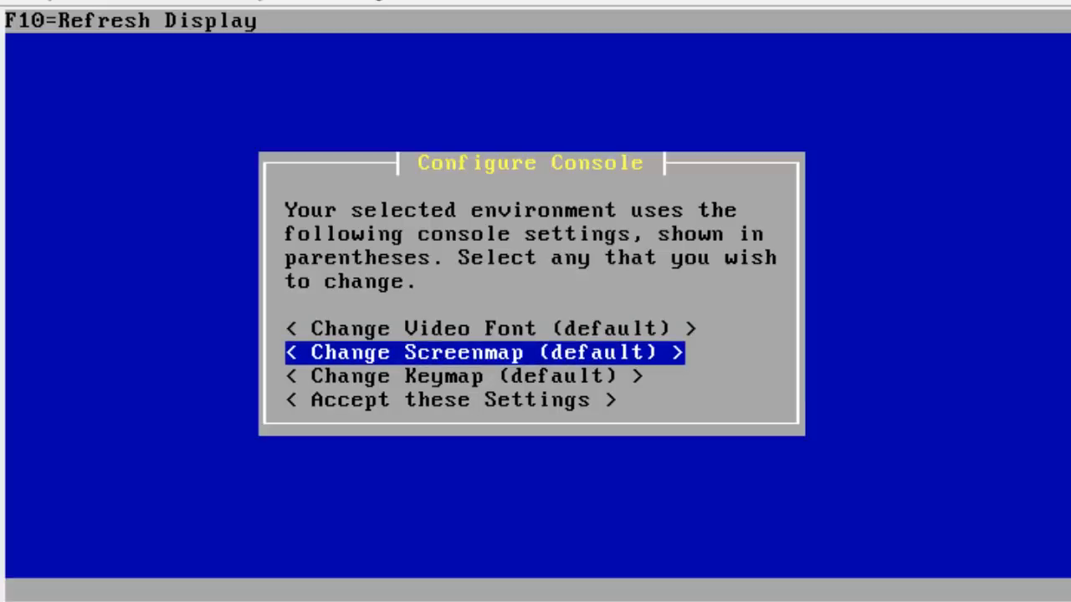
{"action": "key", "text": "Down"}
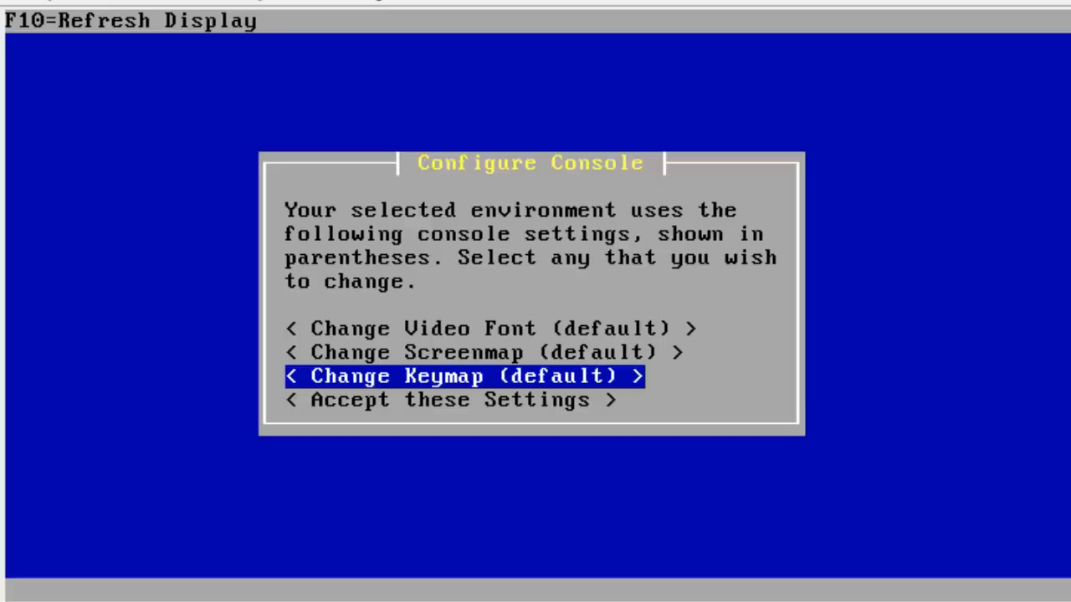
{"action": "key", "text": "Up"}
{"action": "key", "text": "Up"}
{"action": "key", "text": "Down"}
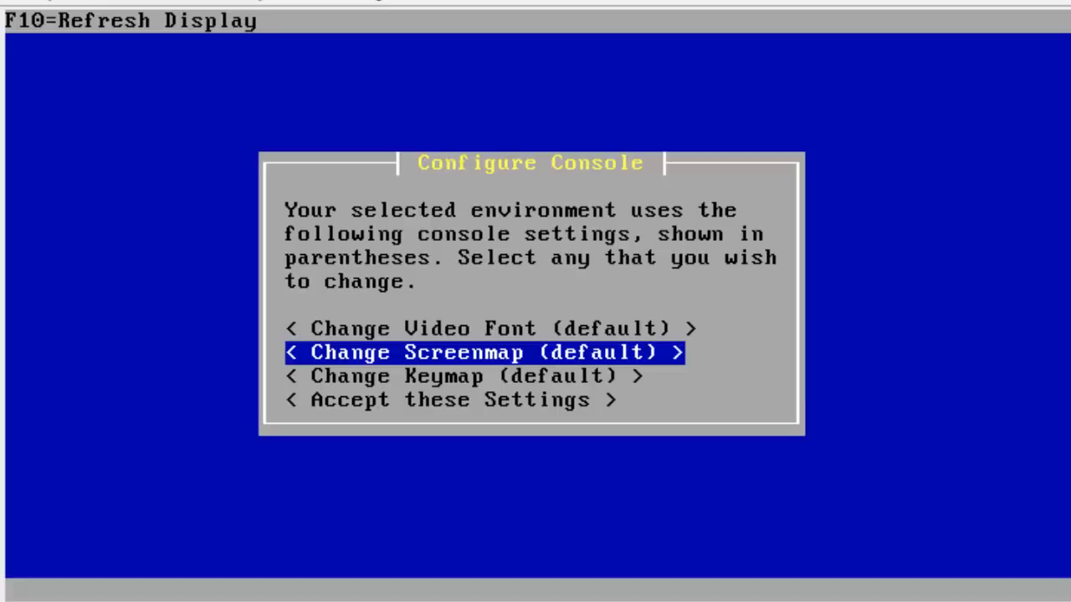
Keep the default video font, screenmap and keymap, and accept these console settings.
{"action": "key", "text": "Up"}
{"action": "key", "text": "Down"}
{"action": "key", "text": "Up"}
{"action": "key", "text": "Down"}
{"action": "key", "text": "Down"}
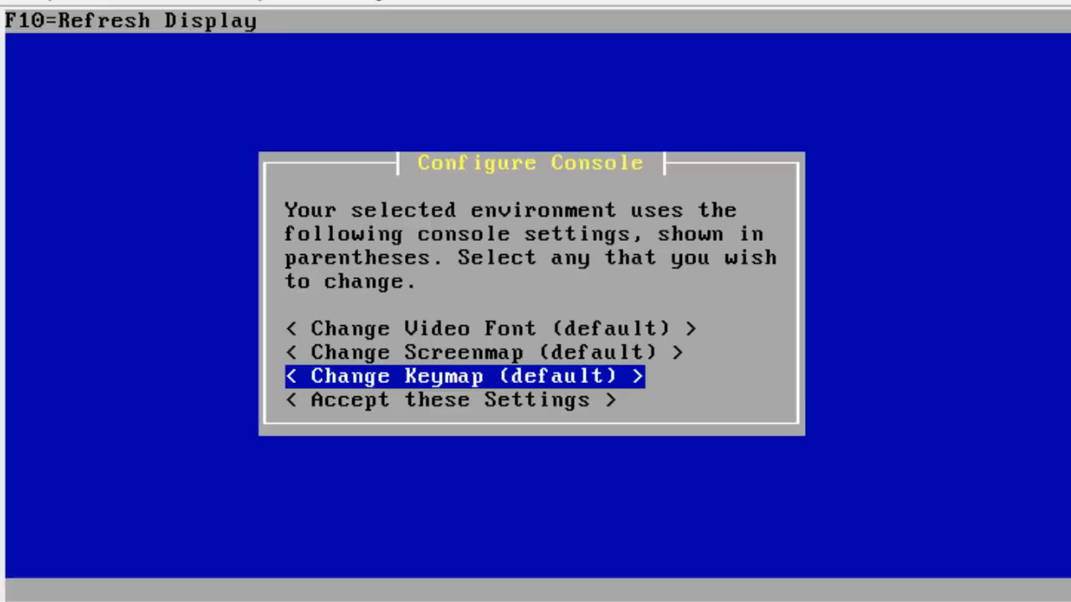
{"action": "key", "text": "Up"}
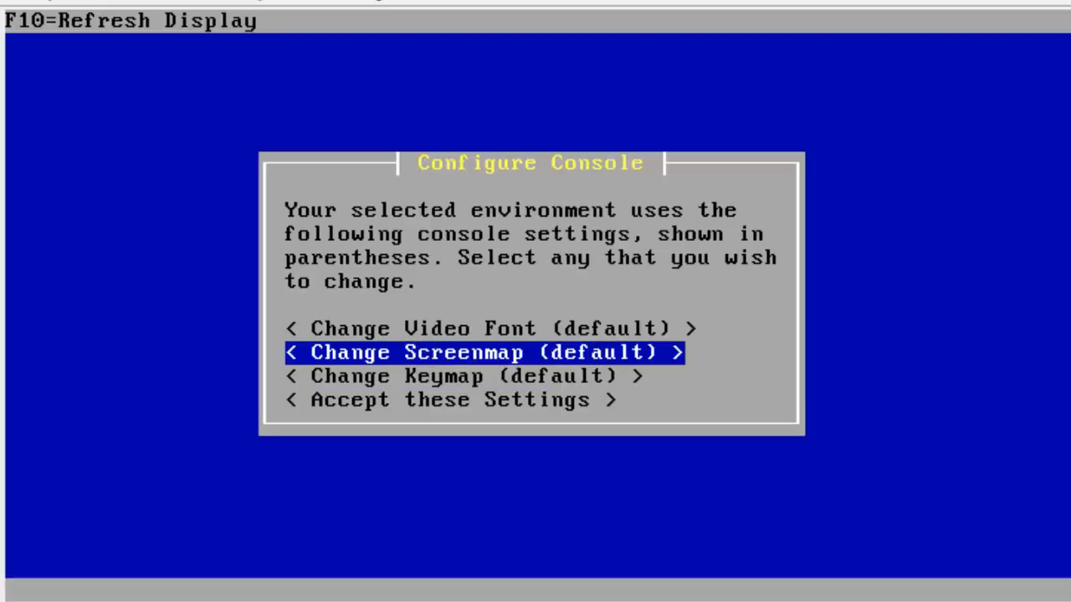
{"action": "key", "text": "Down"}
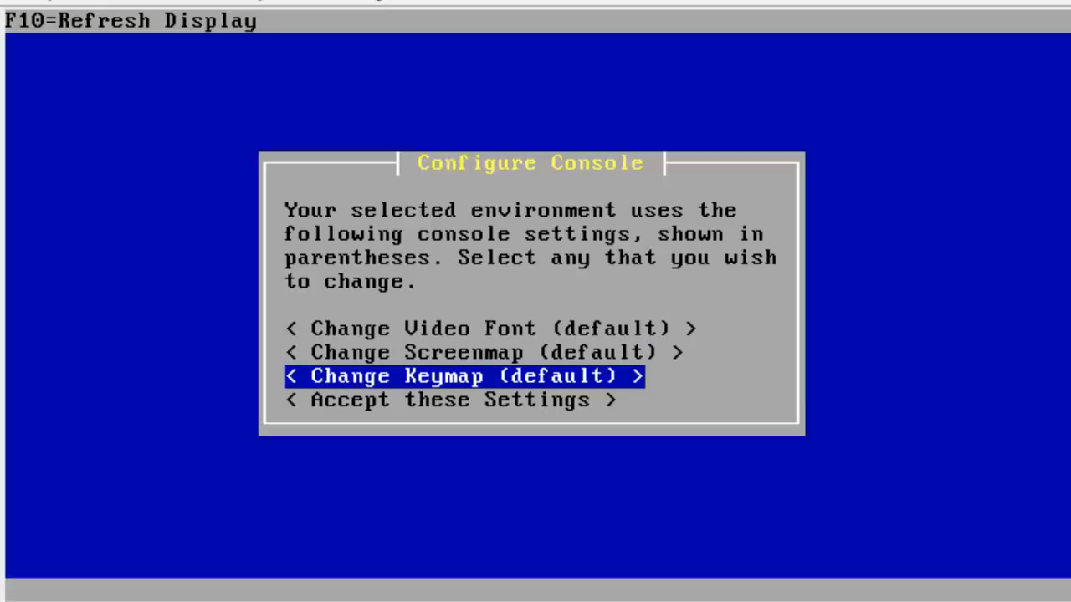
{"action": "key", "text": "Up"}
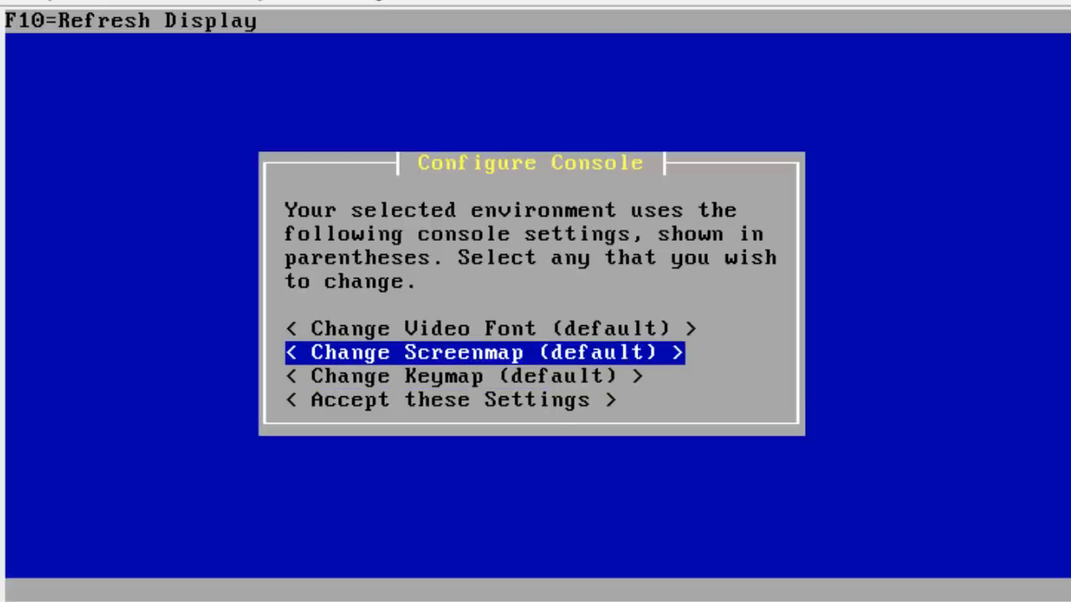
{"action": "key", "text": "Up"}
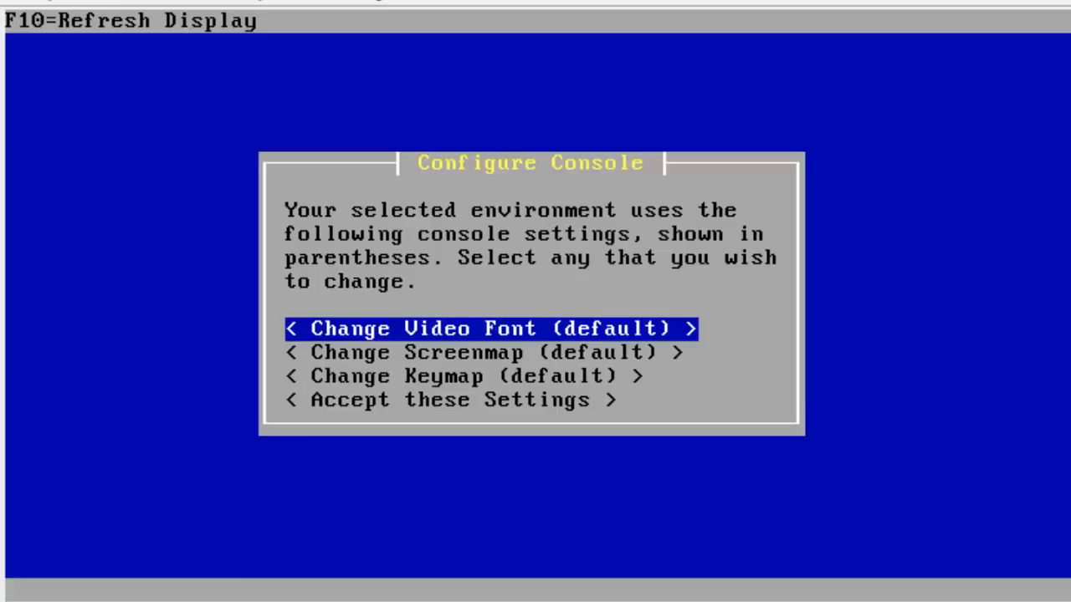
{"action": "key", "text": "Down"}
{"action": "key", "text": "Down"}
{"action": "key", "text": "Down"}
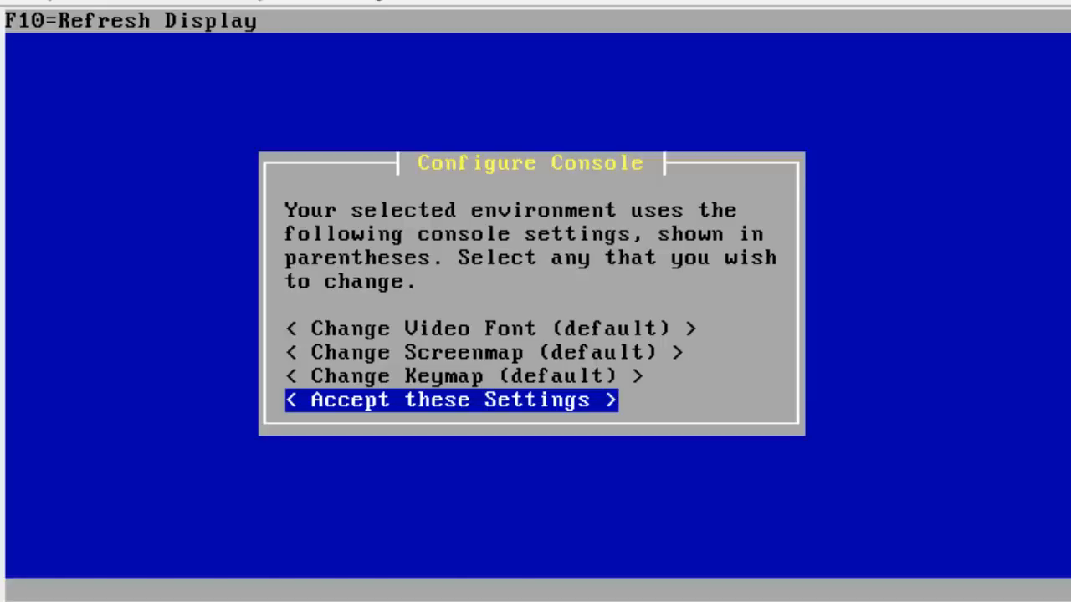
{"action": "key", "text": "Return"}
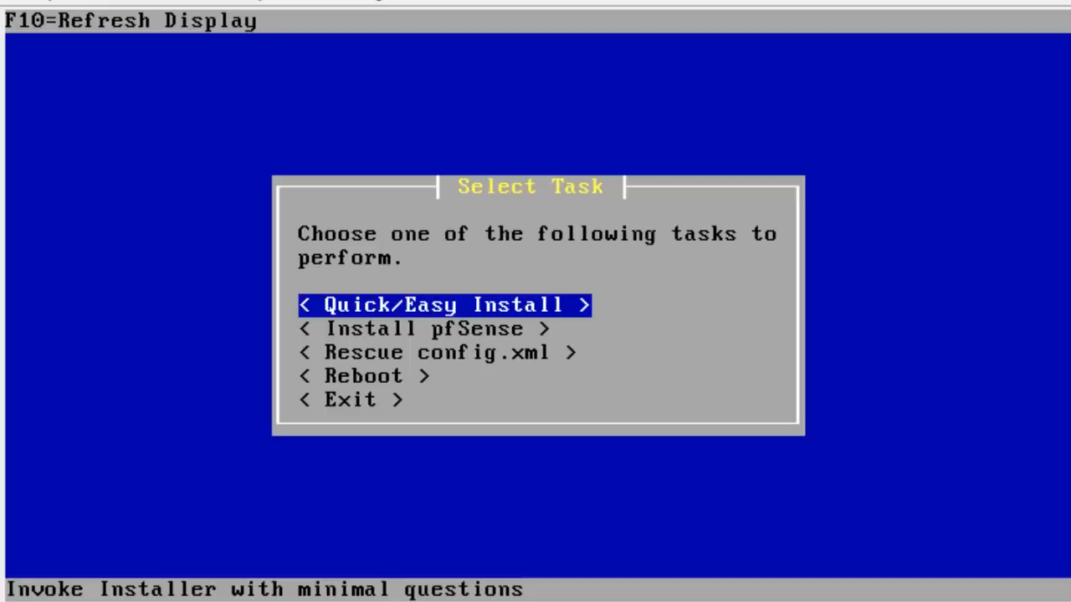
{"action": "key", "text": "Down"}
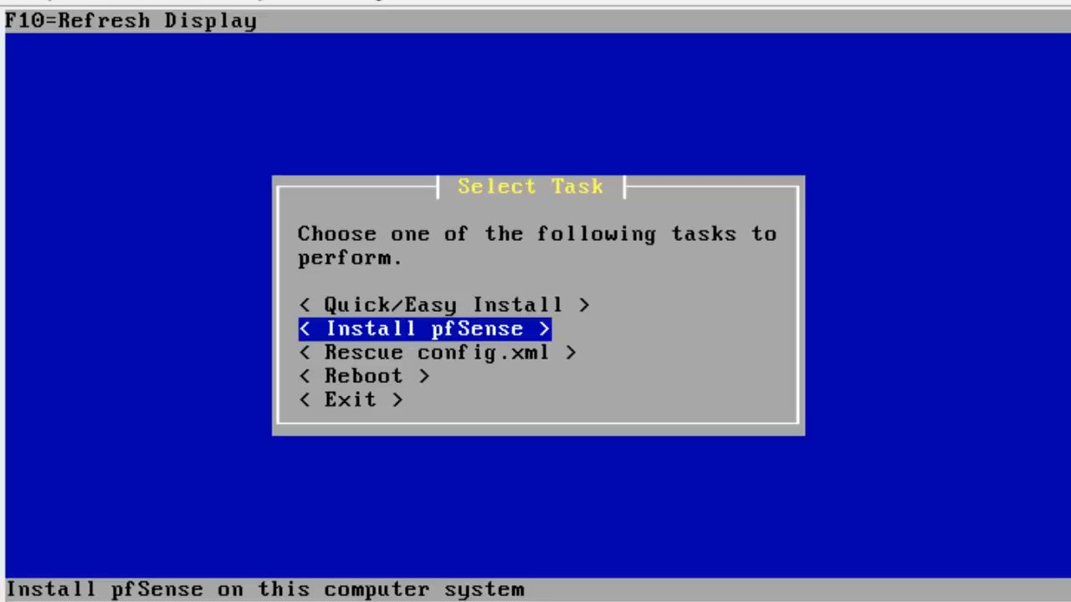
{"action": "key", "text": "Down"}
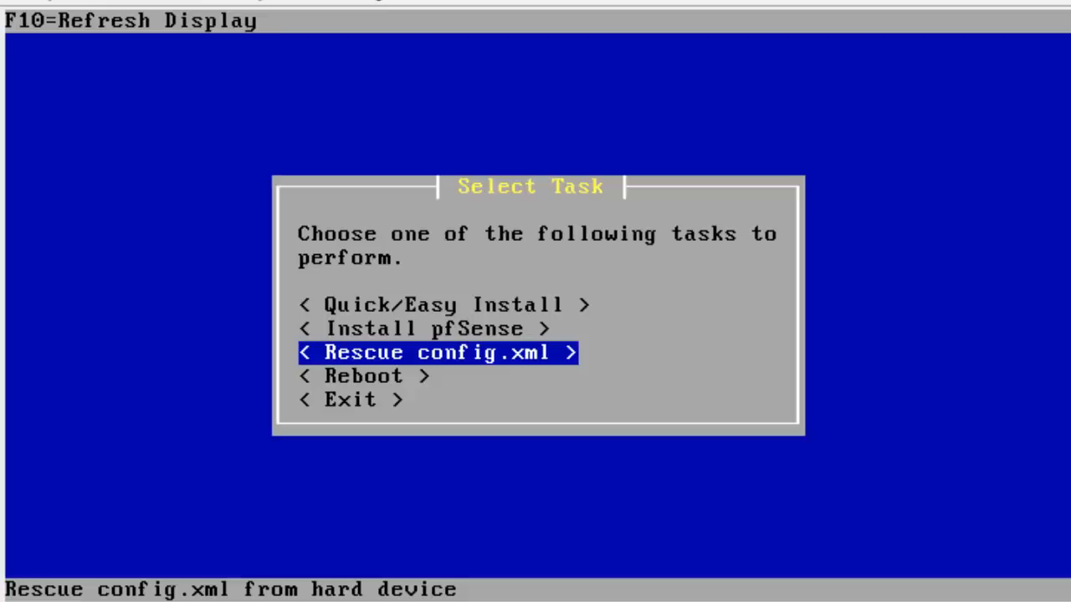
Choose 'Install pfSense' from the Select Task menu to begin a full installation.
{"action": "key", "text": "Down"}
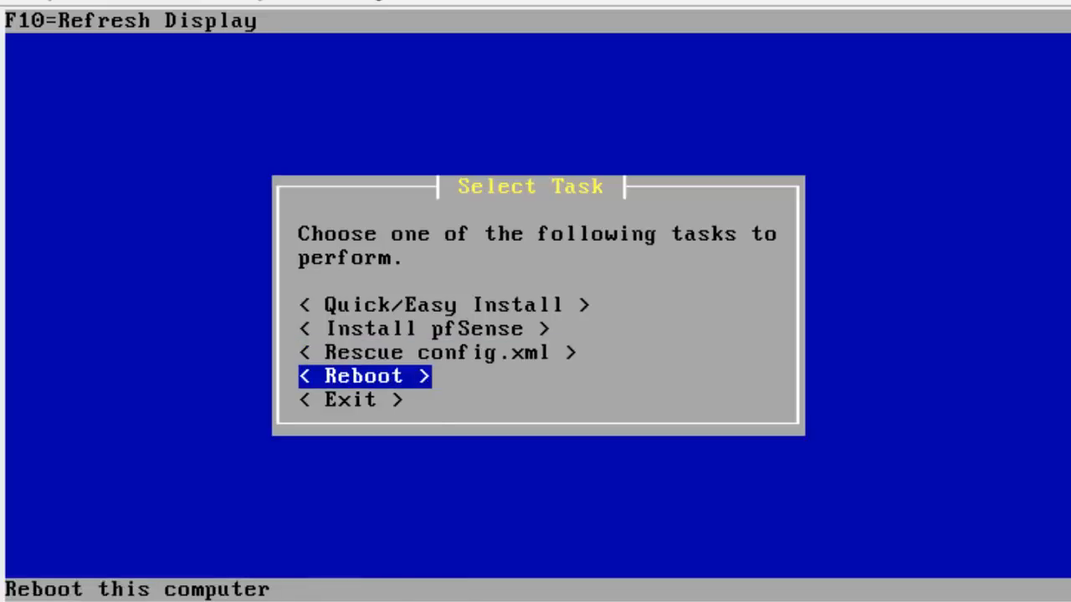
{"action": "key", "text": "Down"}
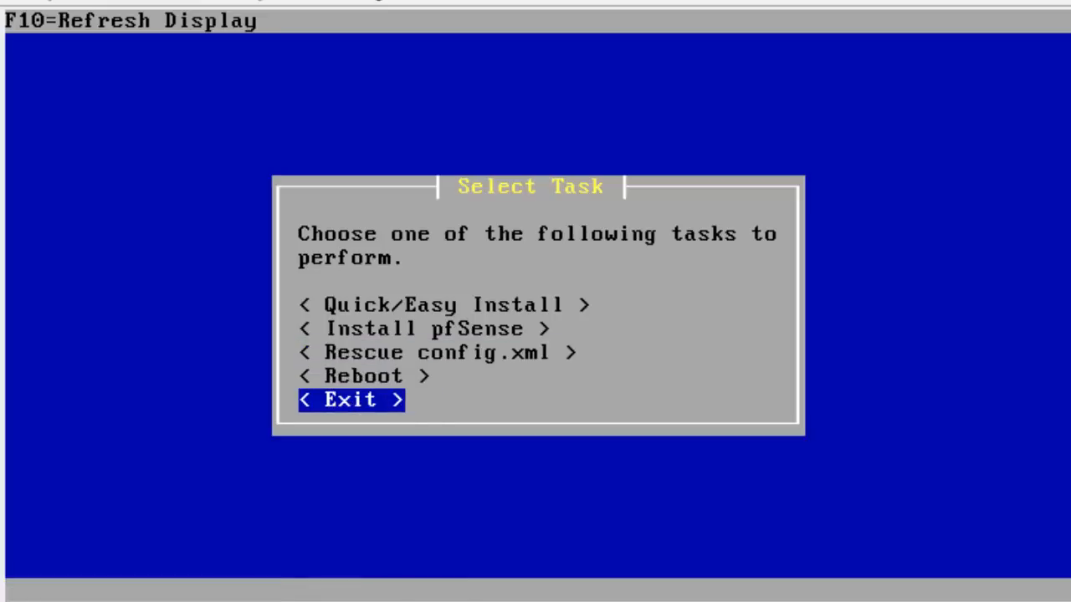
{"action": "key", "text": "Up"}
{"action": "key", "text": "Up"}
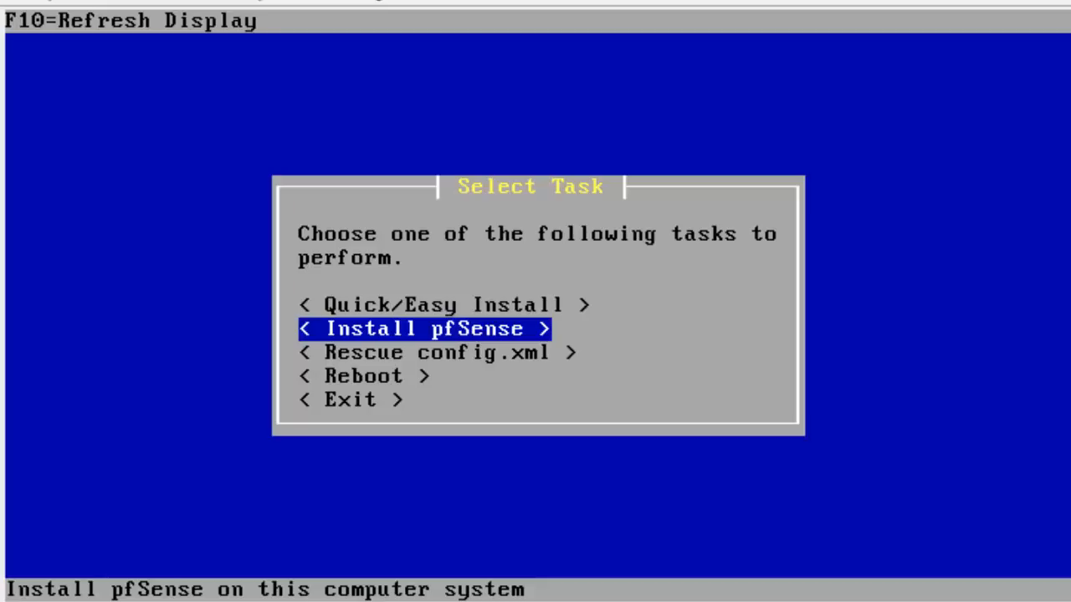
{"action": "key", "text": "Return"}
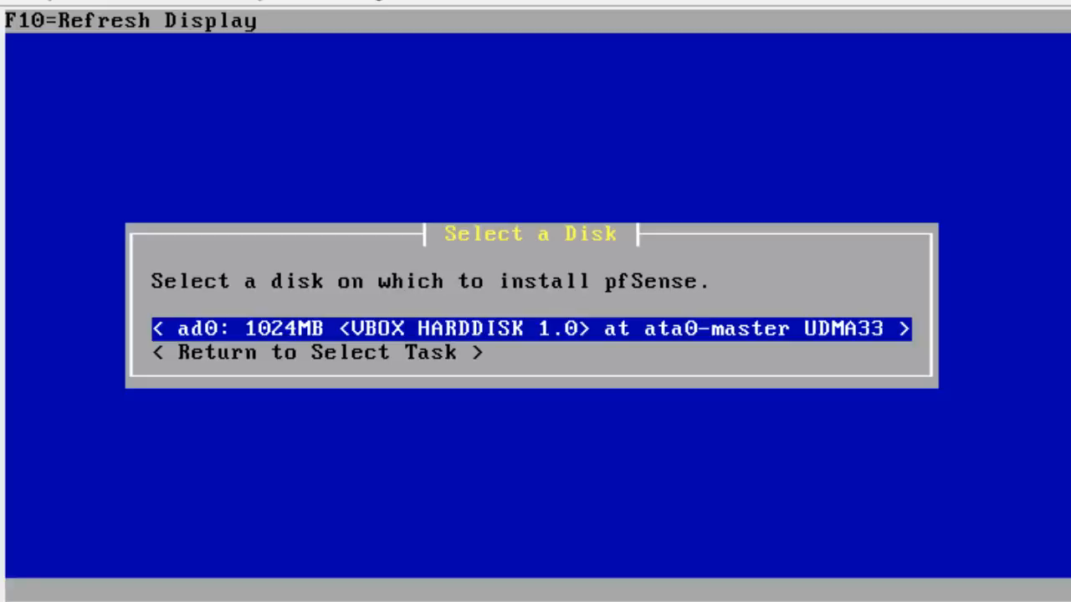
Select the 1024MB VBOX HARDDISK ad0 as the pfSense install disk.
{"action": "key", "text": "Down"}
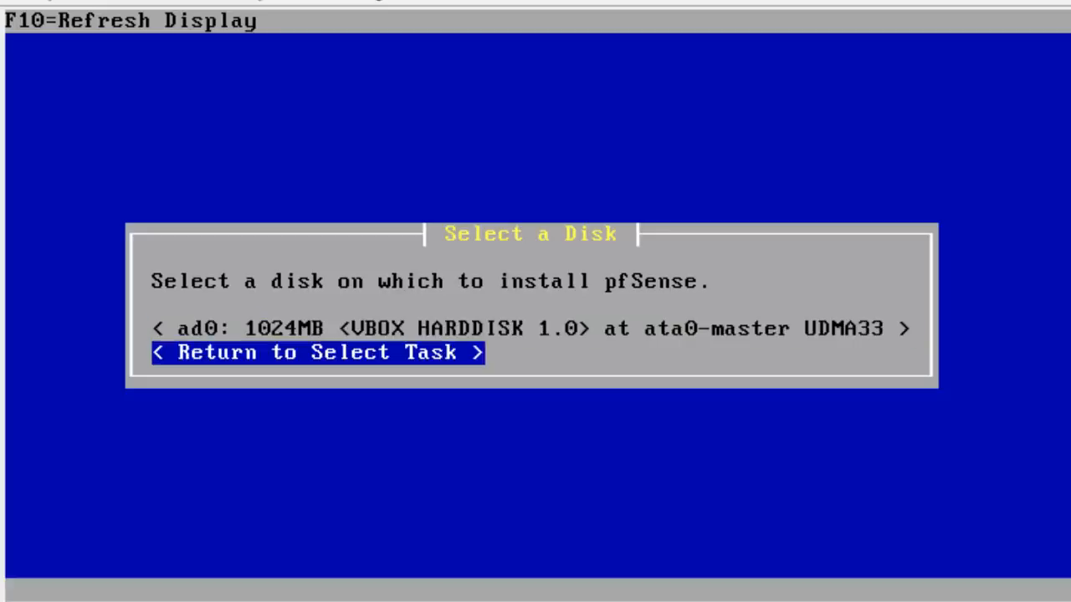
{"action": "key", "text": "Up"}
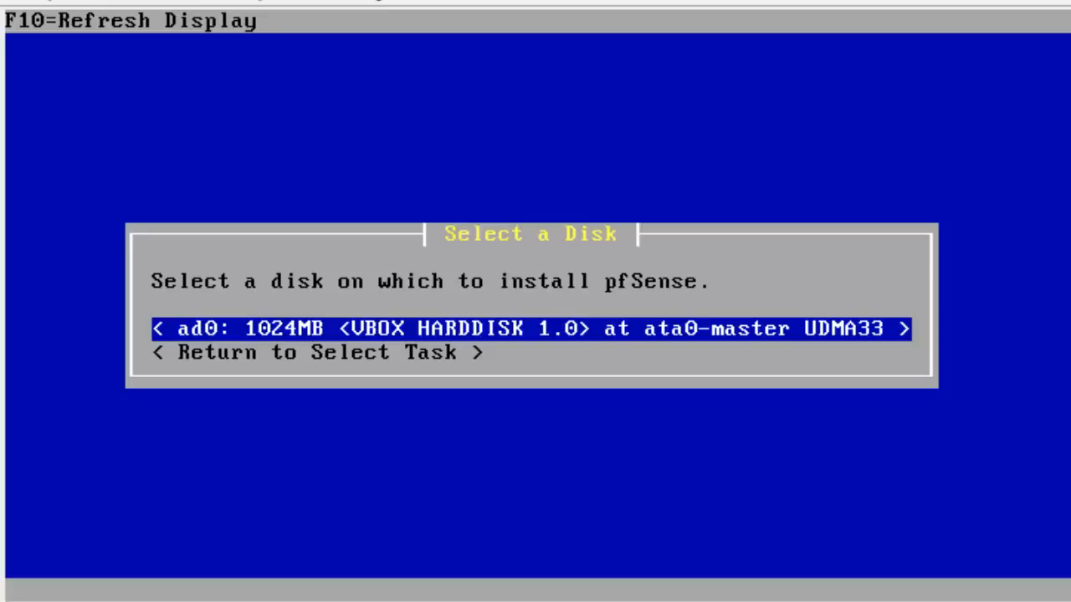
{"action": "key", "text": "Down"}
{"action": "key", "text": "Up"}
{"action": "key", "text": "Down"}
{"action": "key", "text": "Up"}
{"action": "key", "text": "Return"}
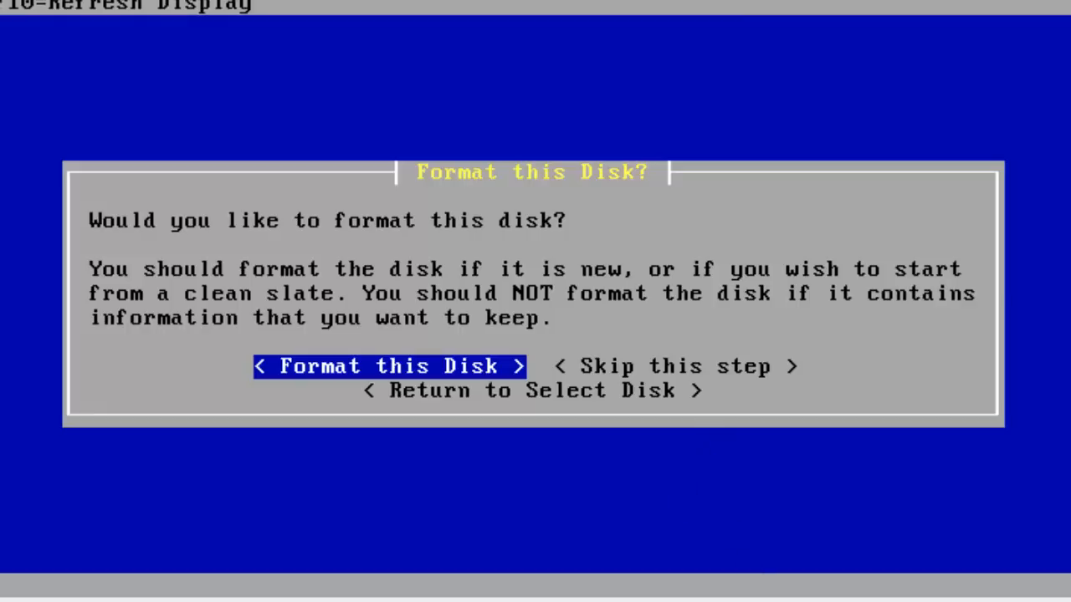
{"action": "key", "text": "Right"}
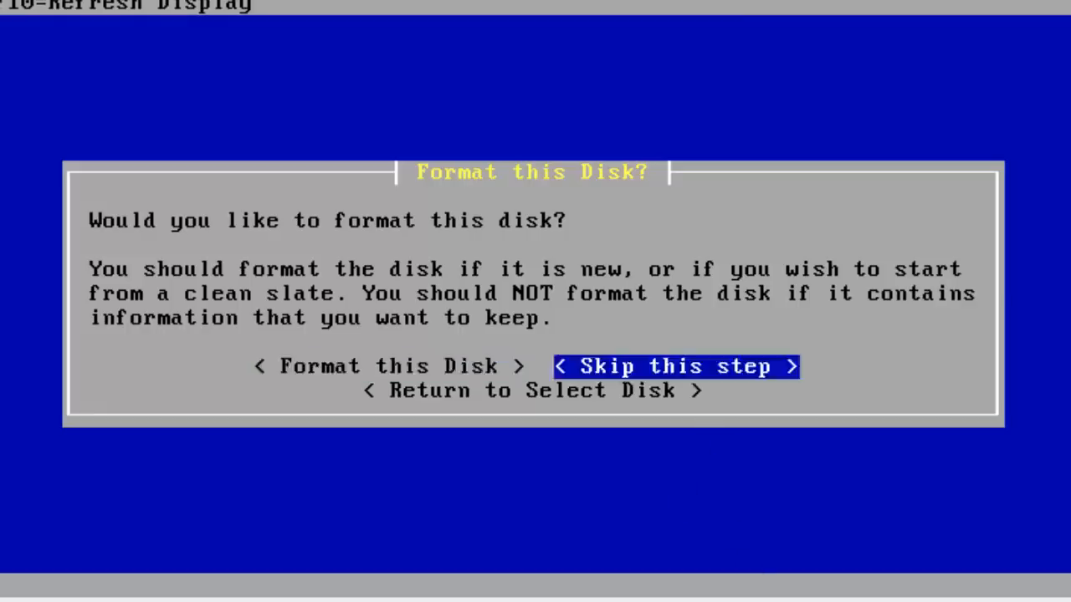
{"action": "key", "text": "Left"}
{"action": "key", "text": "Right"}
{"action": "key", "text": "Left"}
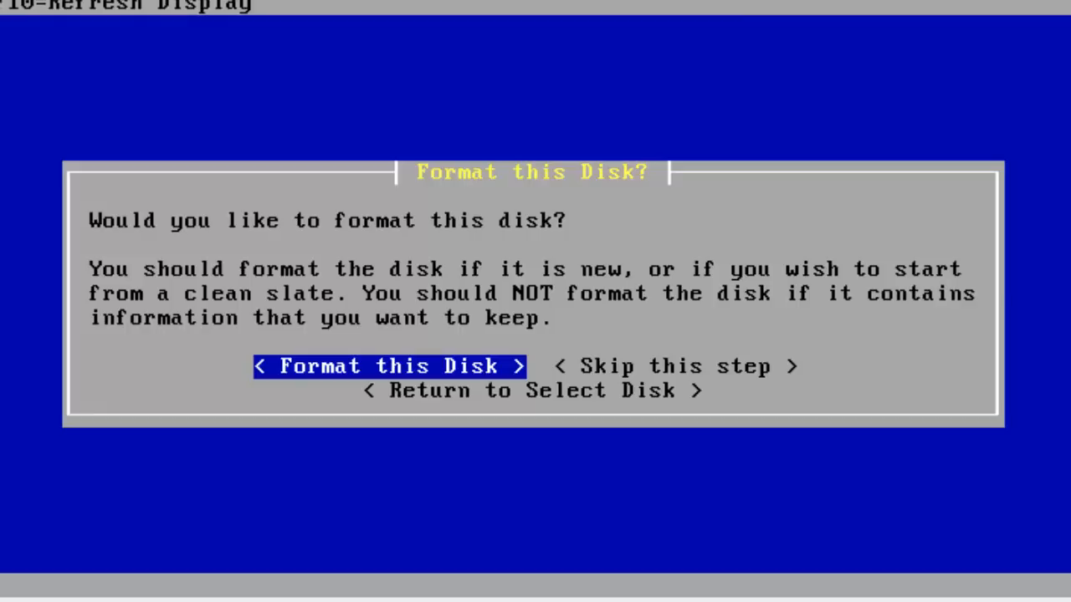
Choose 'Format this Disk' rather than skipping the format.
{"action": "key", "text": "Right"}
{"action": "key", "text": "Left"}
{"action": "key", "text": "Right"}
{"action": "key", "text": "Left"}
{"action": "key", "text": "Return"}
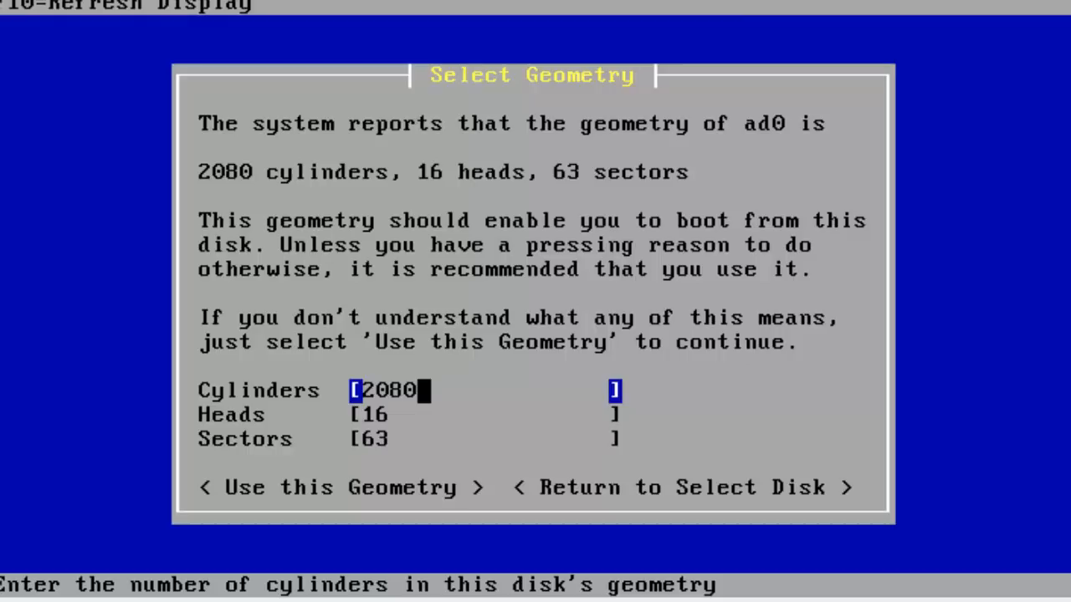
Accept the ad0 geometry of 2080 cylinders, 16 heads and 63 sectors.
{"action": "key", "text": "Tab"}
{"action": "key", "text": "Tab"}
{"action": "key", "text": "Tab"}
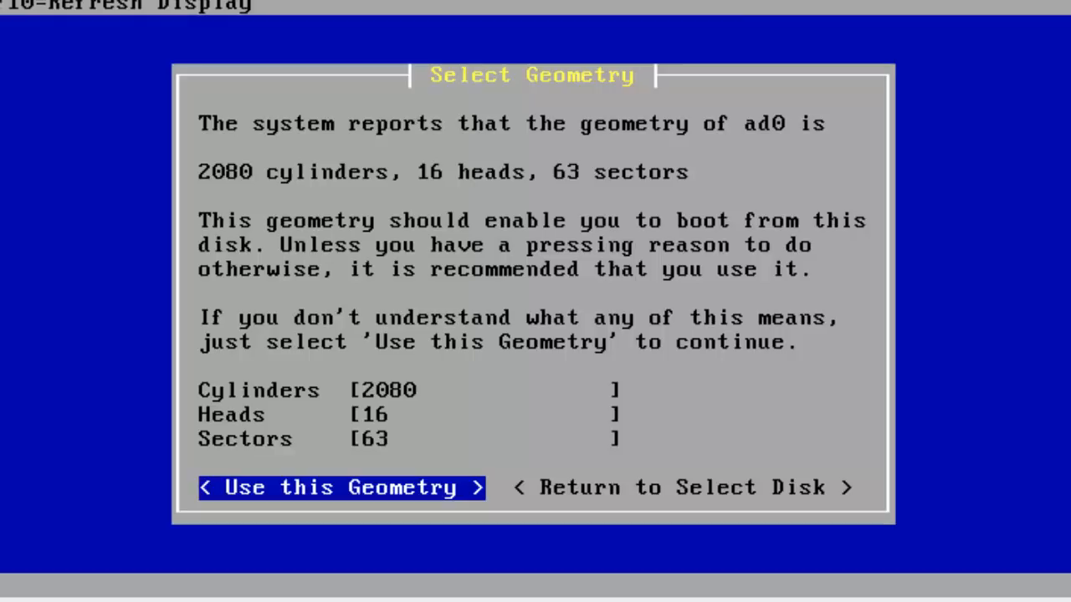
{"action": "key", "text": "Return"}
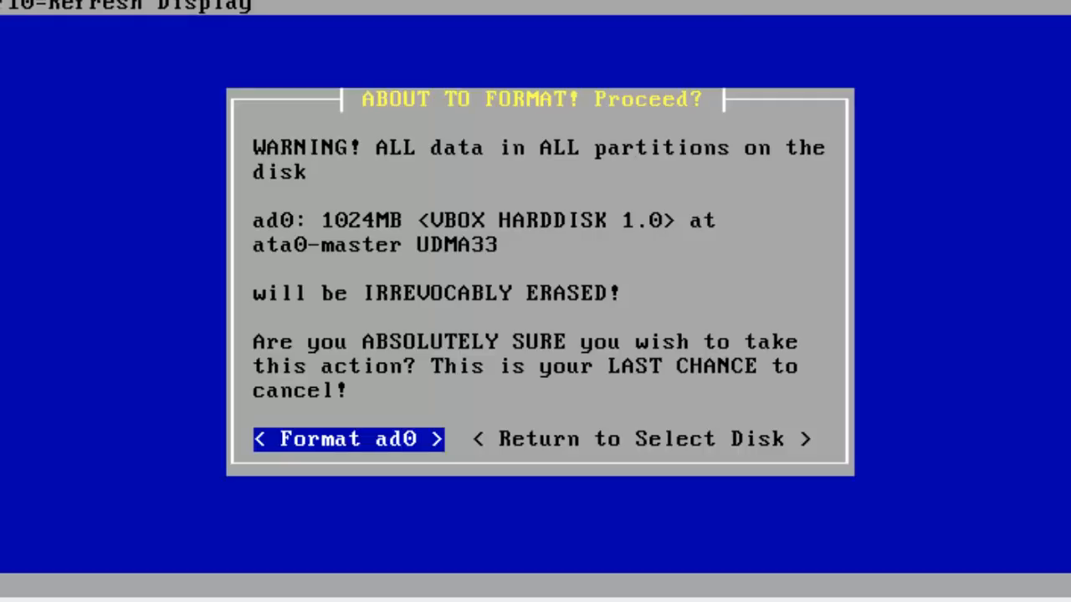
Confirm erasing and formatting the 1024MB disk ad0.
{"action": "key", "text": "Return"}
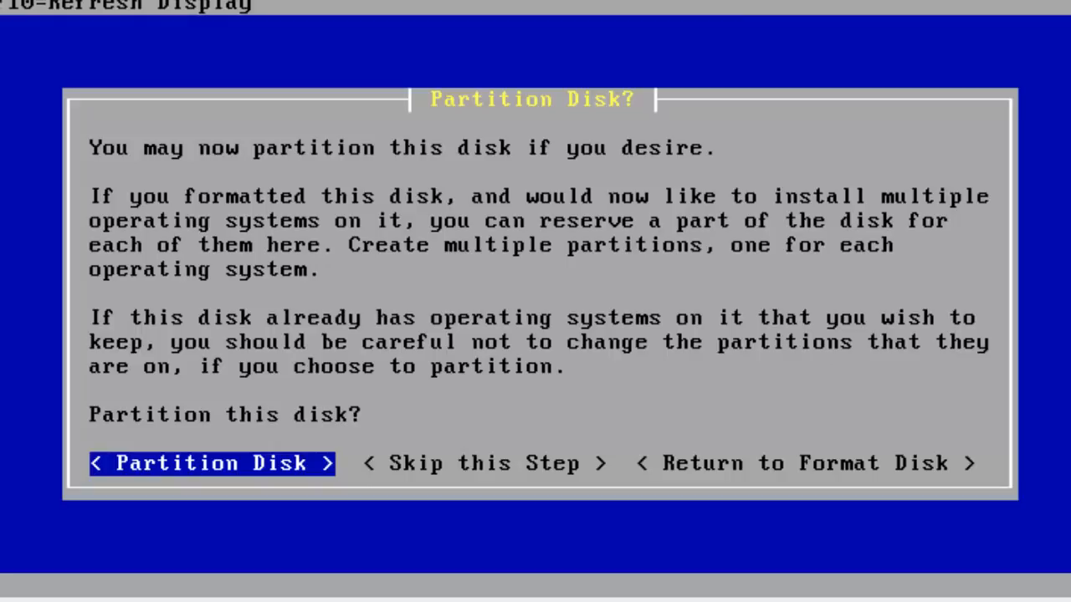
Partition ad0, keeping the single active FreeBSD partition of 2096577 sectors.
{"action": "key", "text": "Return"}
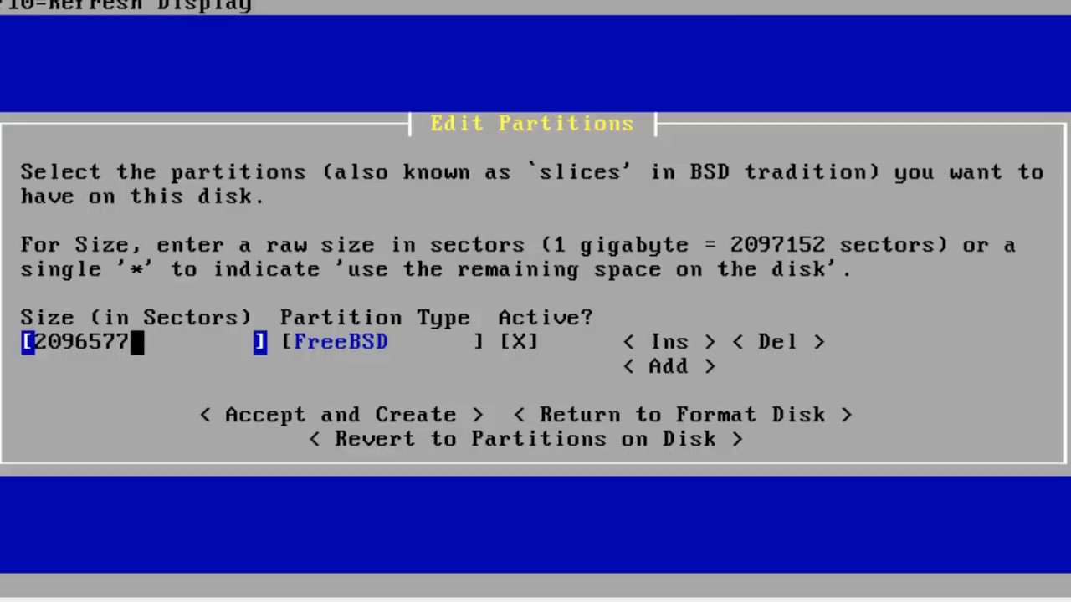
{"action": "key", "text": "Tab"}
{"action": "key", "text": "Tab"}
{"action": "key", "text": "Tab"}
{"action": "key", "text": "Tab"}
{"action": "key", "text": "Tab"}
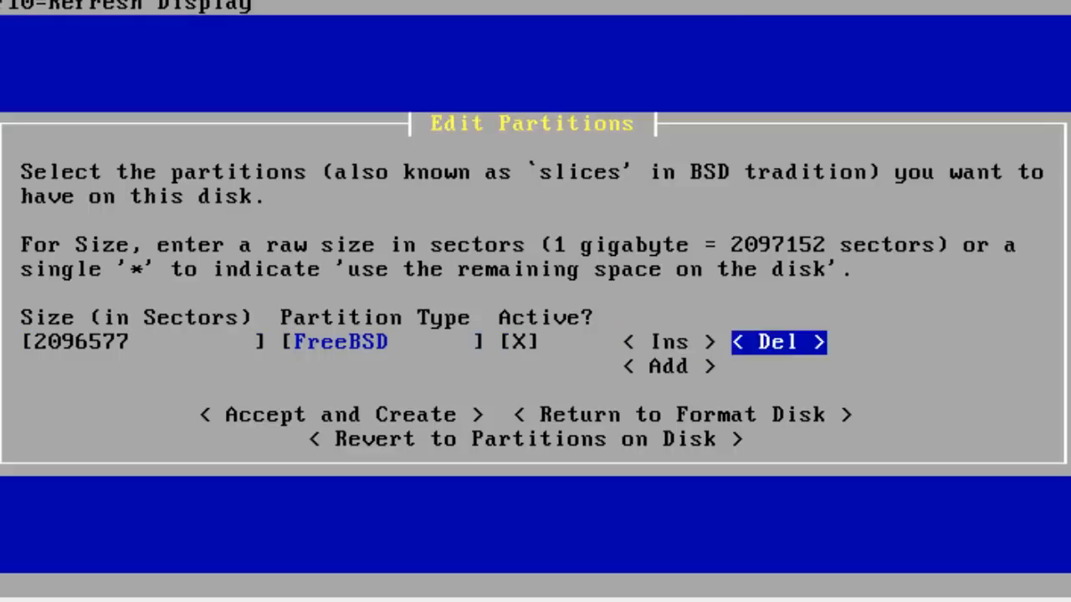
{"action": "key", "text": "Tab"}
{"action": "key", "text": "Return"}
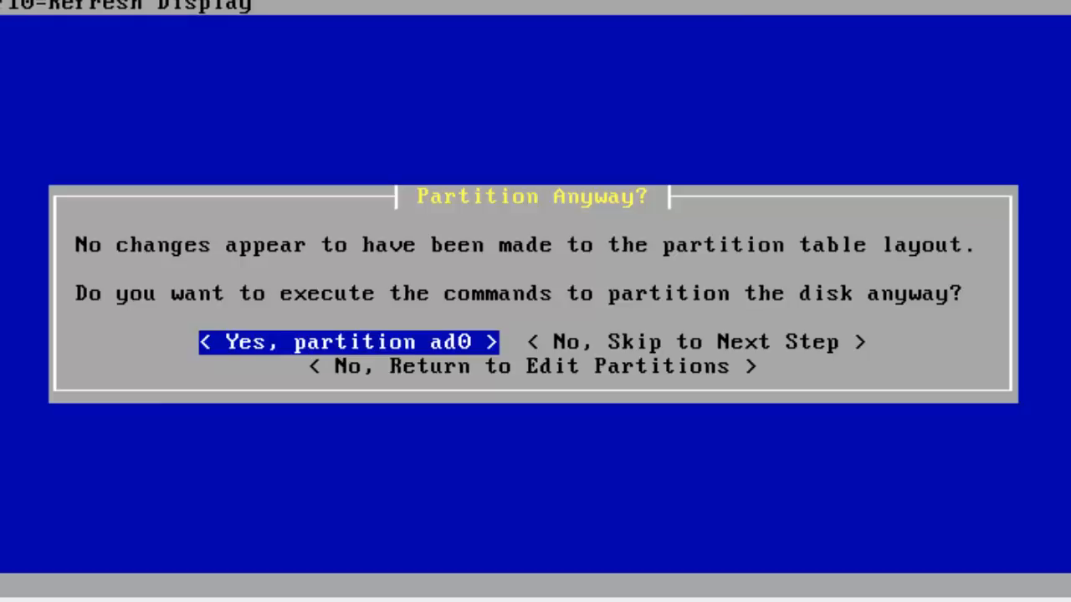
Partition ad0 anyway and dismiss the success message.
{"action": "key", "text": "Return"}
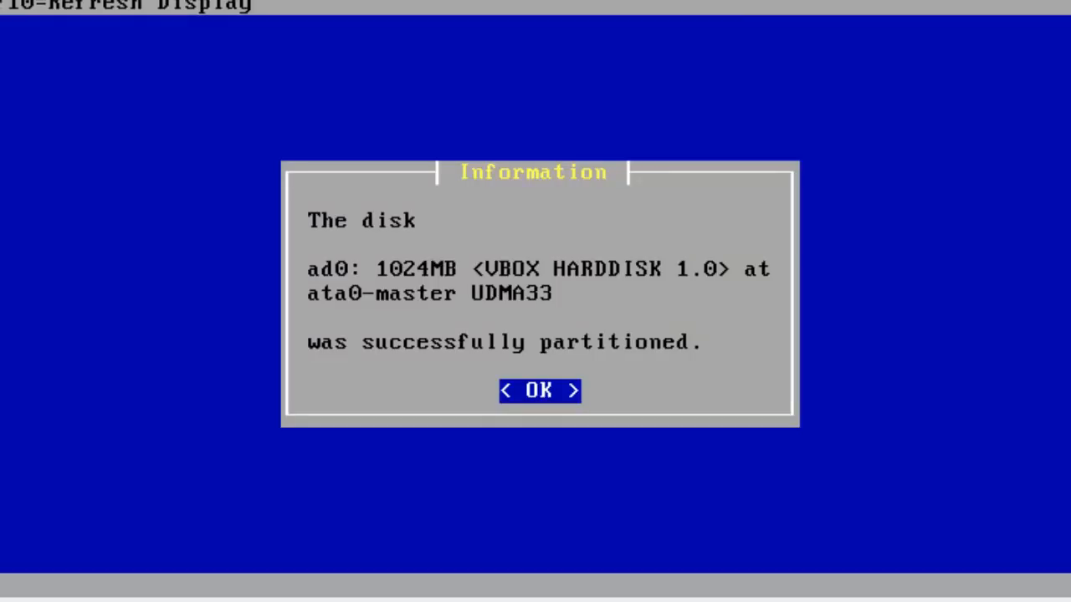
{"action": "key", "text": "Return"}
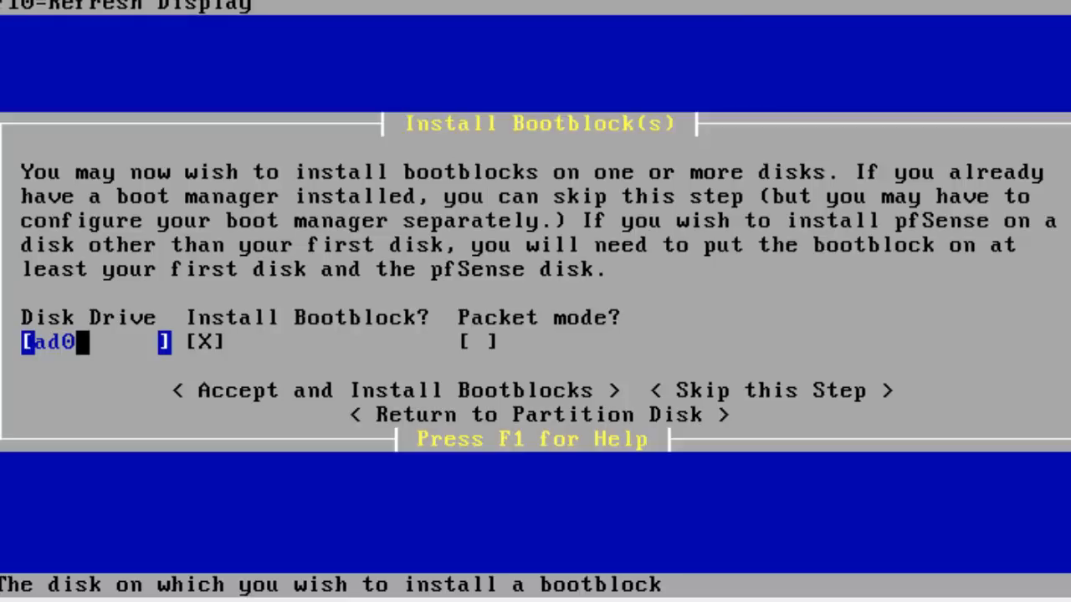
Install the bootblock on ad0 with packet mode left off, then dismiss the confirmation.
{"action": "key", "text": "Tab"}
{"action": "key", "text": "Tab"}
{"action": "key", "text": "Tab"}
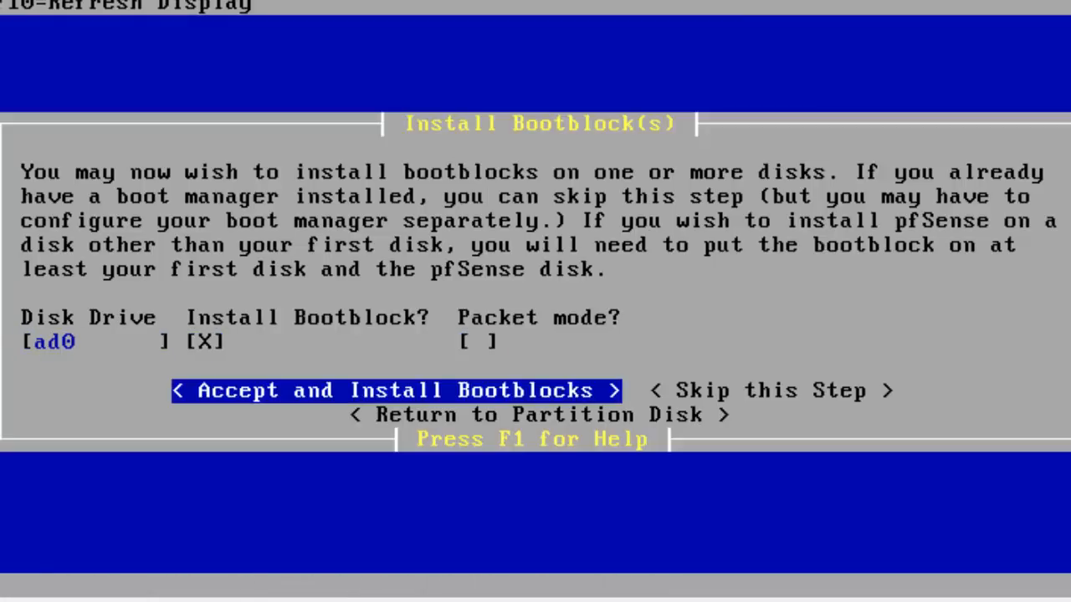
{"action": "key", "text": "Return"}
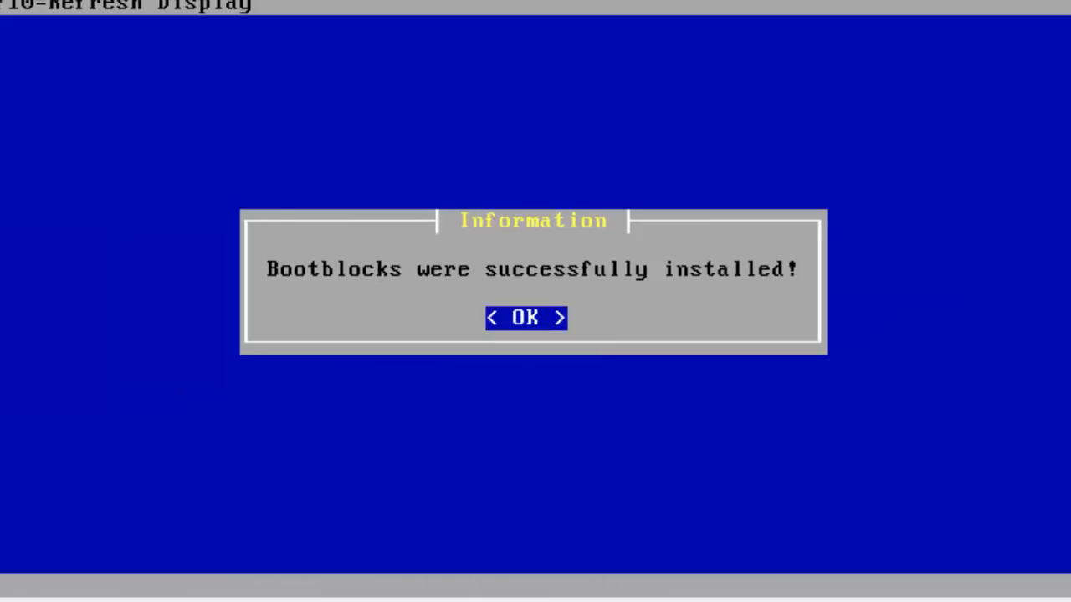
{"action": "key", "text": "Return"}
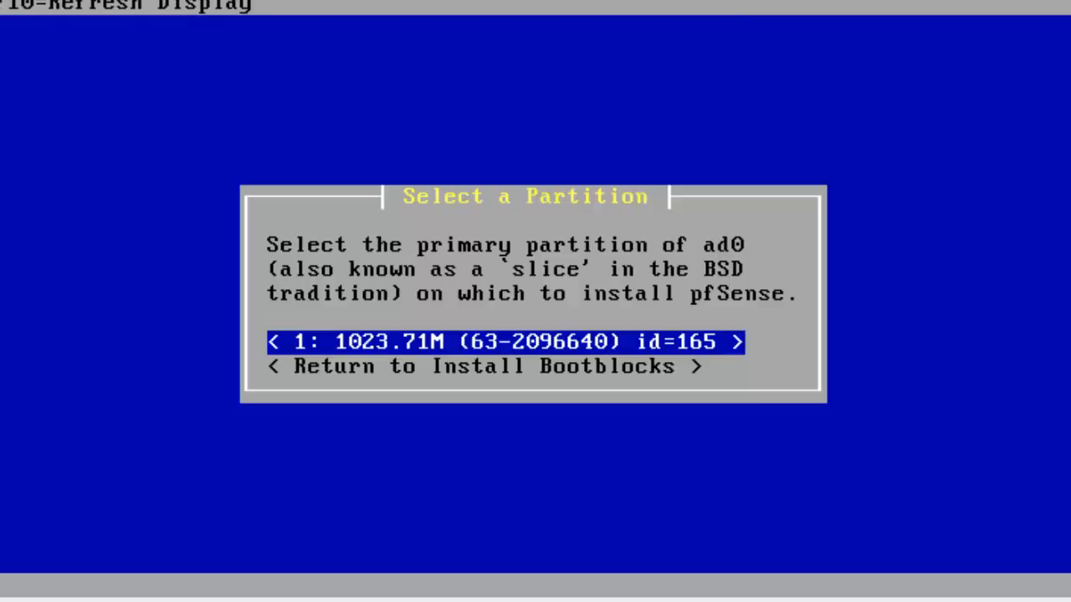
Format slice 1 (1023.71M) as the primary partition and dismiss the confirmation.
{"action": "key", "text": "Return"}
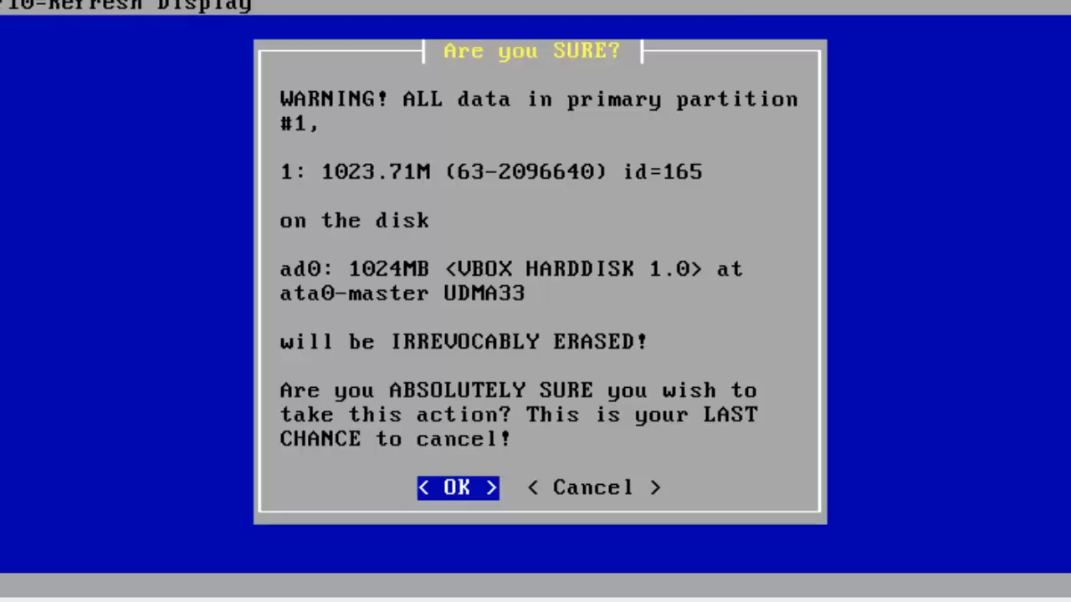
{"action": "key", "text": "Return"}
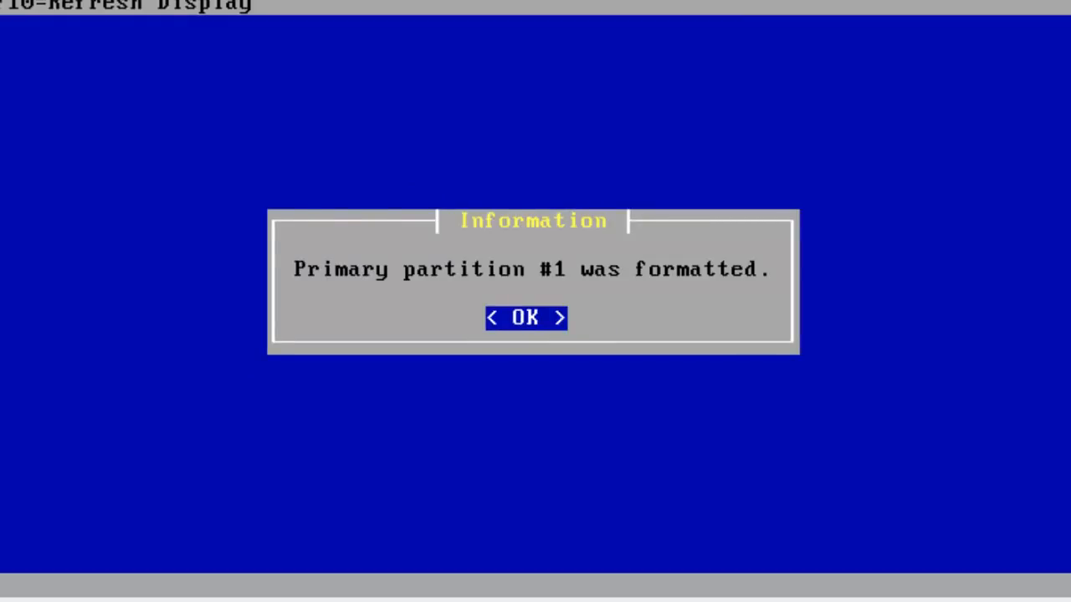
{"action": "key", "text": "Return"}
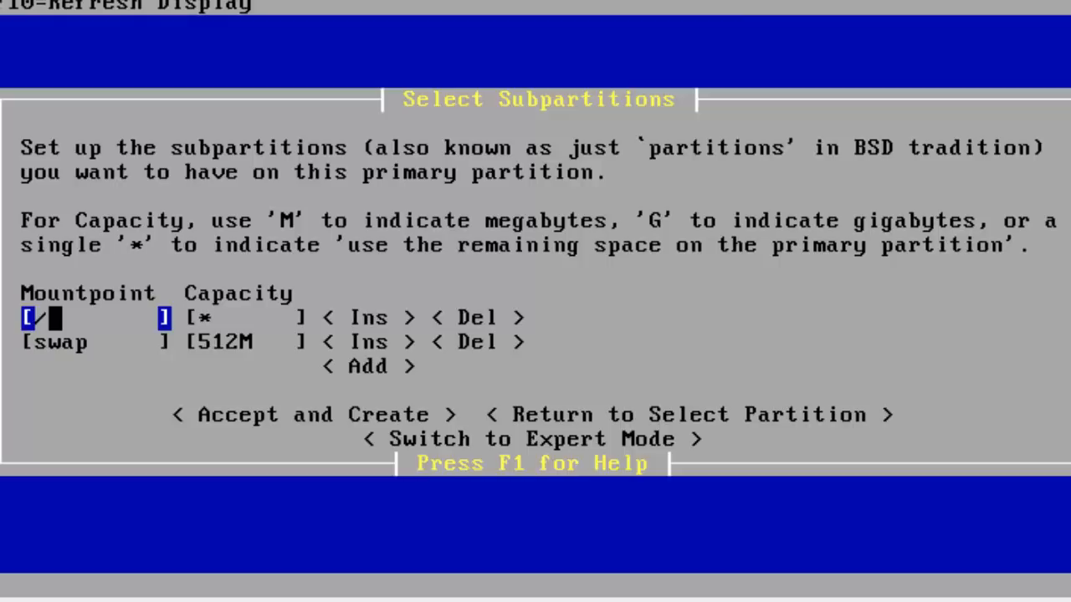
Look over the mountpoint and capacity fields of the root and swap rows.
{"action": "key", "text": "Down"}
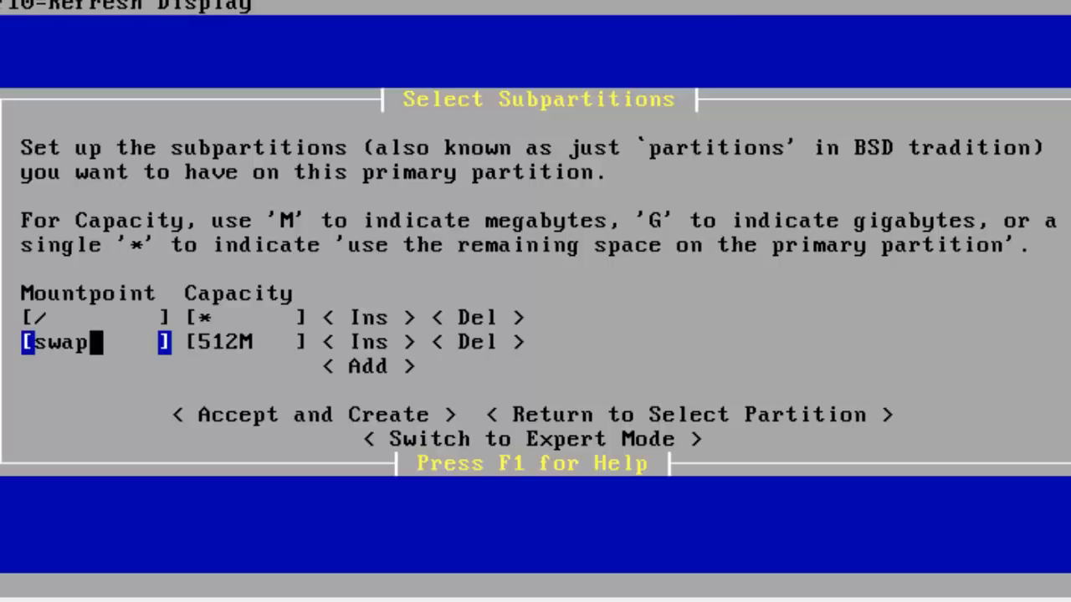
{"action": "key", "text": "Tab"}
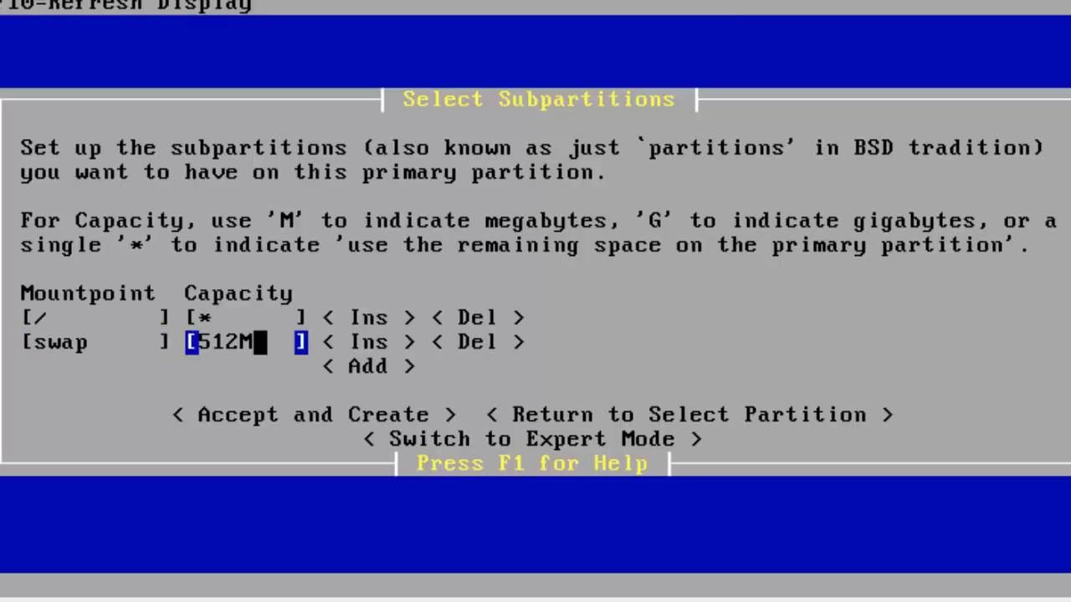
{"action": "key", "text": "Up"}
{"action": "key", "text": "shift+Tab"}
{"action": "key", "text": "Tab"}
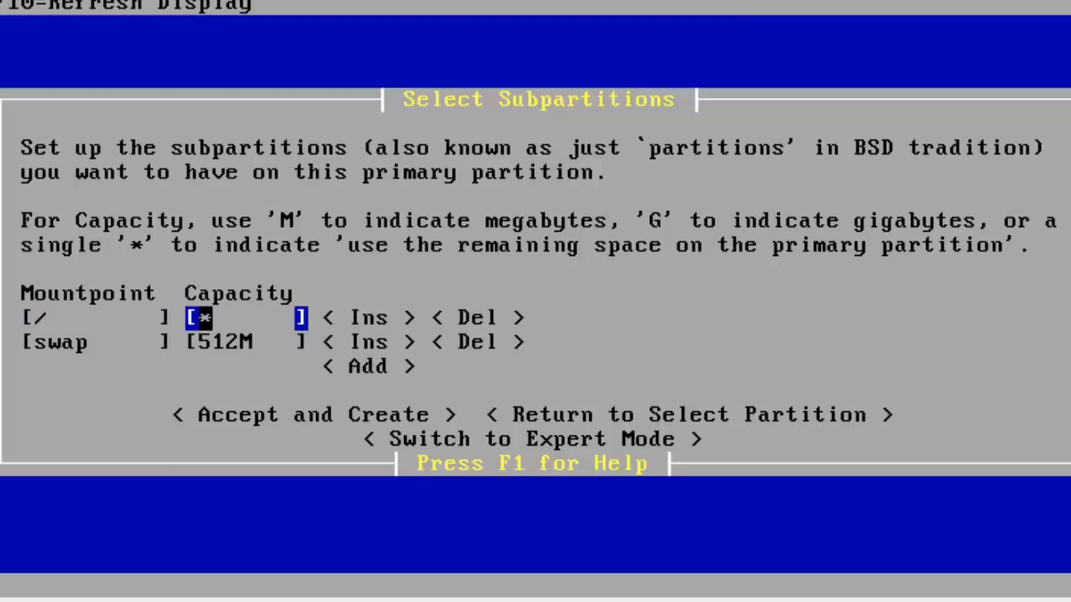
{"action": "key", "text": "Down"}
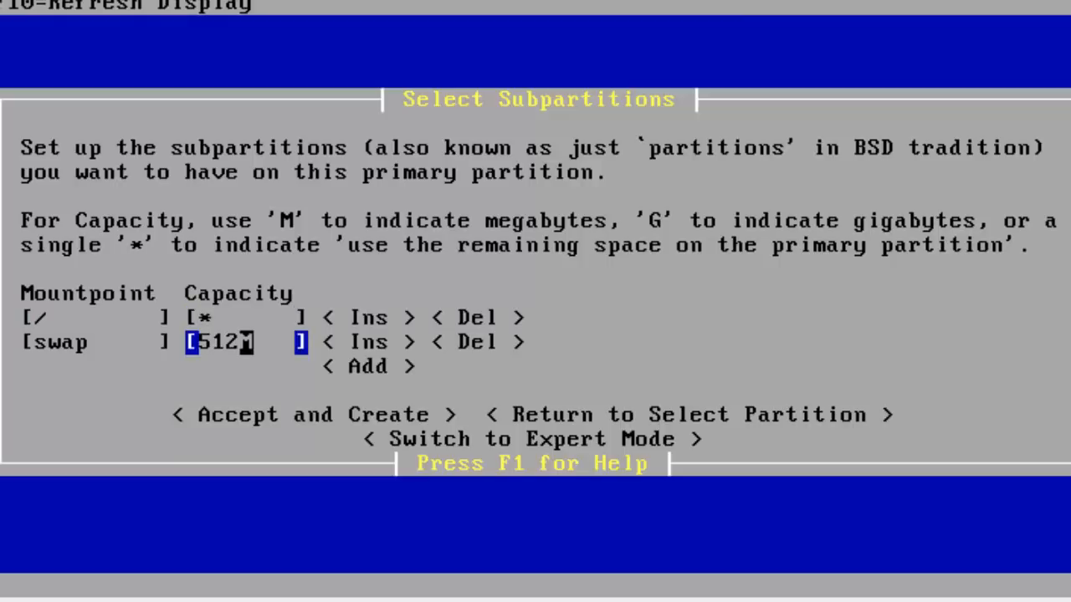
{"action": "key", "text": "Up"}
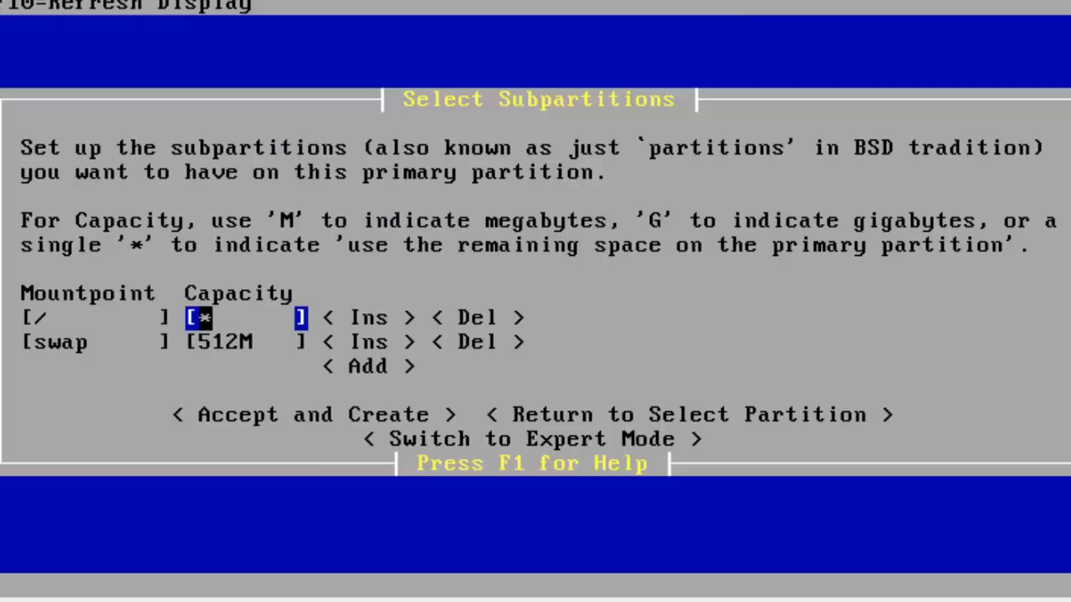
{"action": "key", "text": "shift+Tab"}
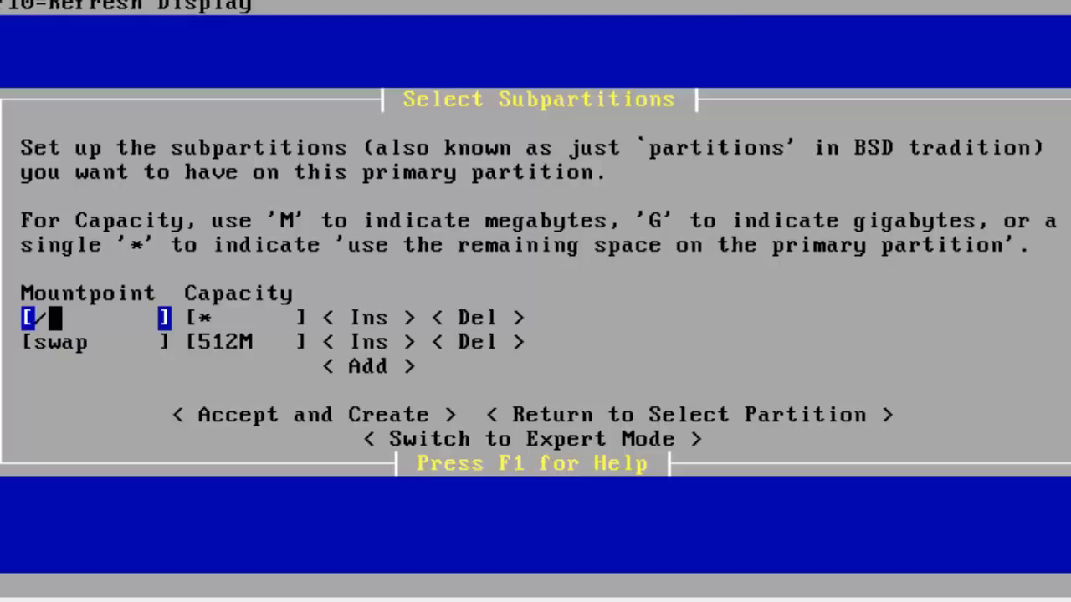
{"action": "key", "text": "Tab"}
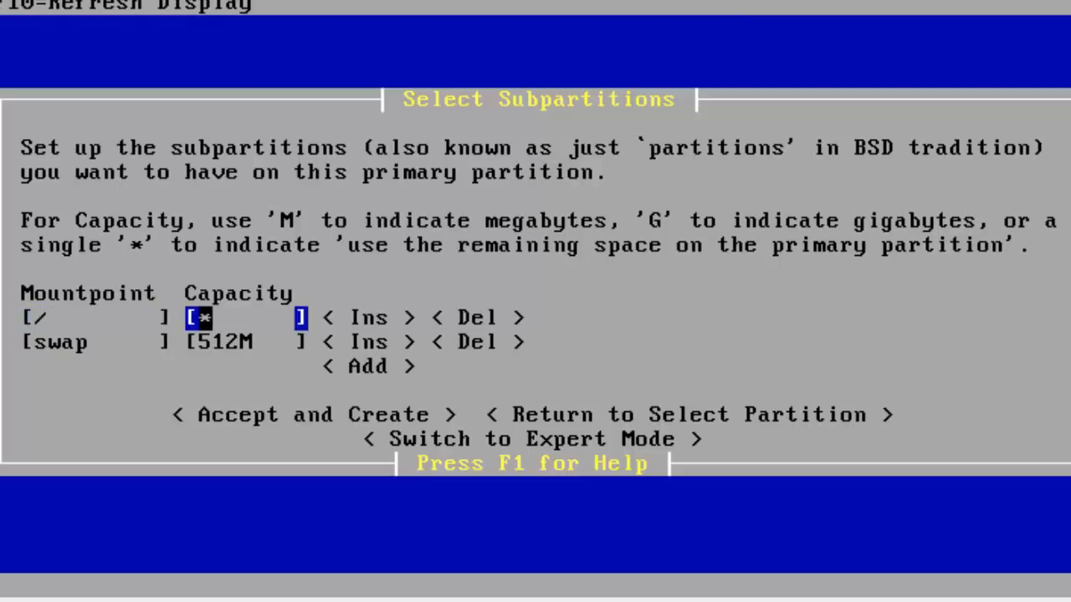
{"action": "key", "text": "Right"}
{"action": "key", "text": "Down"}
{"action": "key", "text": "Left"}
{"action": "key", "text": "Left"}
{"action": "key", "text": "Left"}
{"action": "key", "text": "Left"}
{"action": "key", "text": "Left"}
{"action": "key", "text": "Left"}
{"action": "key", "text": "Left"}
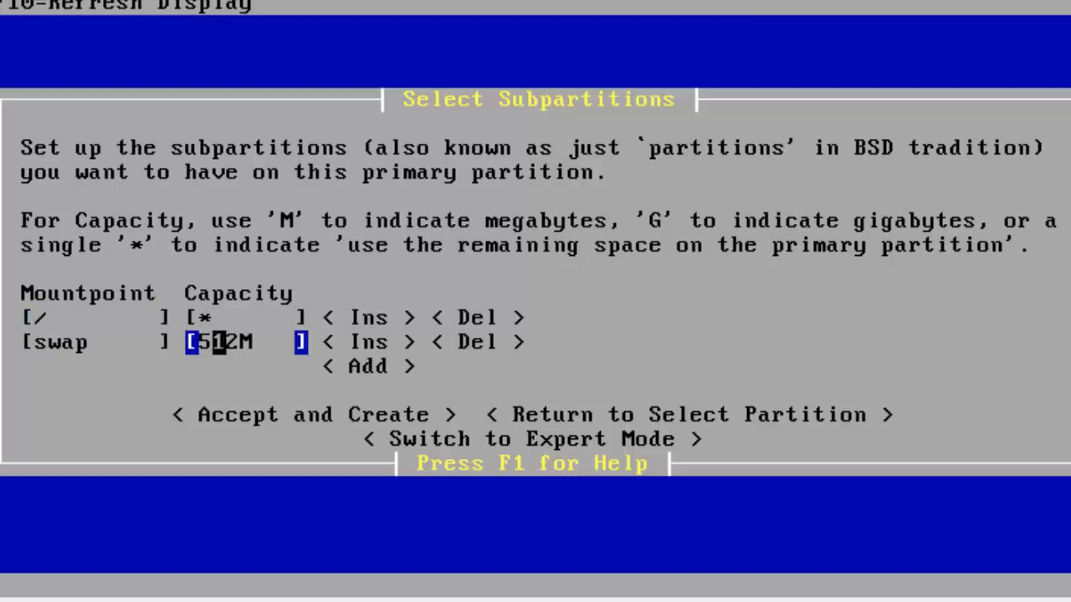
{"action": "key", "text": "Up"}
{"action": "key", "text": "Up"}
{"action": "key", "text": "Down"}
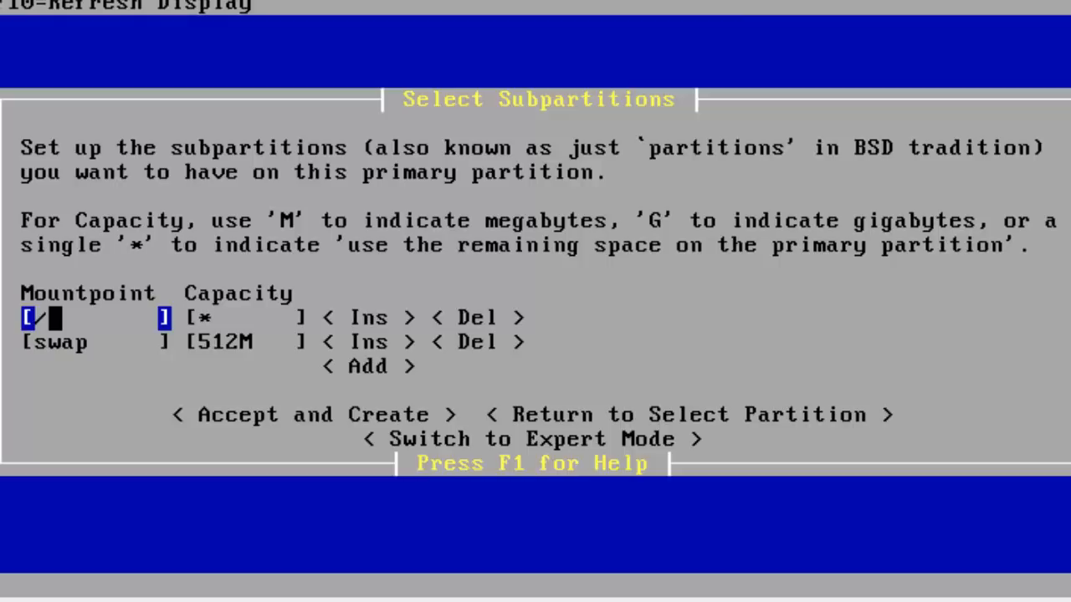
{"action": "key", "text": "Down"}
{"action": "key", "text": "Up"}
{"action": "key", "text": "Down"}
{"action": "key", "text": "Up"}
Insert an empty row above swap and enter /var as its mountpoint.
{"action": "key", "text": "Tab"}
{"action": "key", "text": "Tab"}
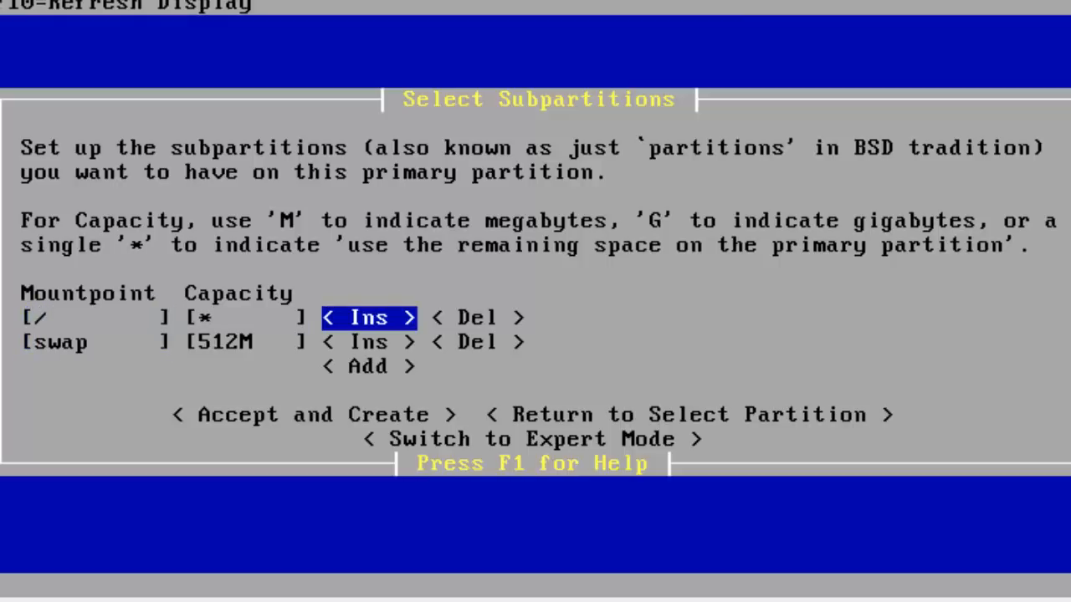
{"action": "key", "text": "Down"}
{"action": "key", "text": "Return"}
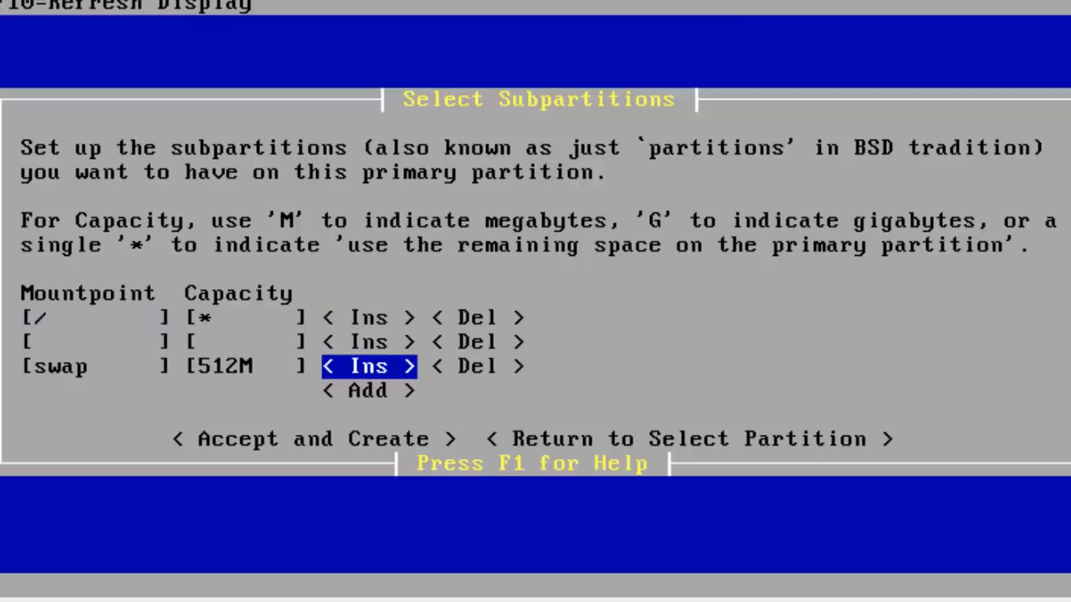
{"action": "key", "text": "Up"}
{"action": "key", "text": "Down"}
{"action": "key", "text": "Up"}
{"action": "key", "text": "Left"}
{"action": "key", "text": "Left"}
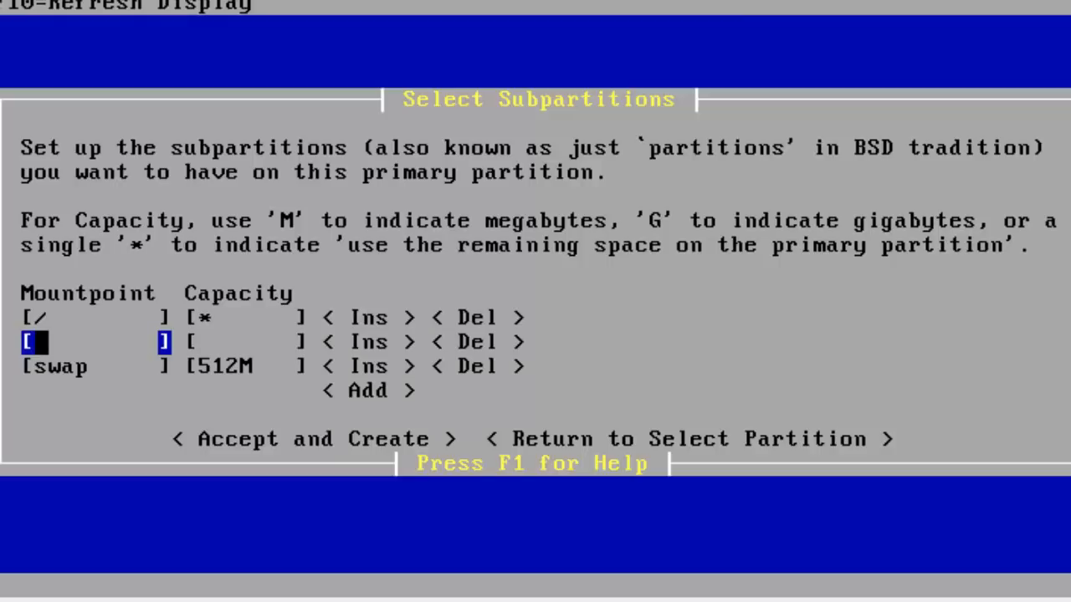
{"action": "type", "text": "/var"}
Insert another row above swap with /usr as its mountpoint.
{"action": "key", "text": "Right"}
{"action": "key", "text": "Right"}
{"action": "key", "text": "Right"}
{"action": "key", "text": "Down"}
{"action": "key", "text": "Left"}
{"action": "key", "text": "Return"}
{"action": "key", "text": "Up"}
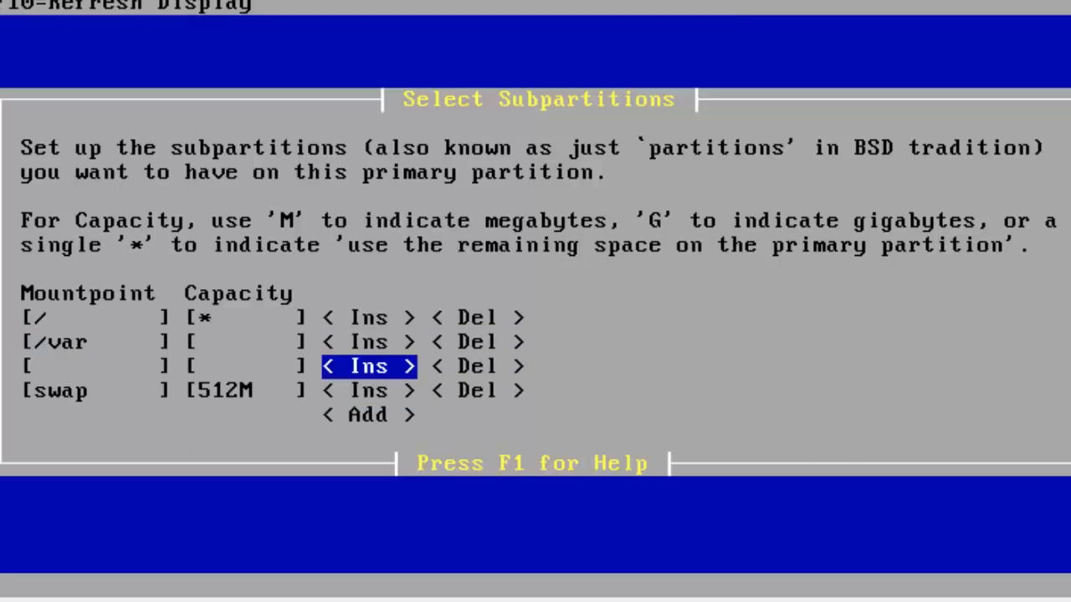
{"action": "key", "text": "Left"}
{"action": "key", "text": "Left"}
{"action": "type", "text": "/usr"}
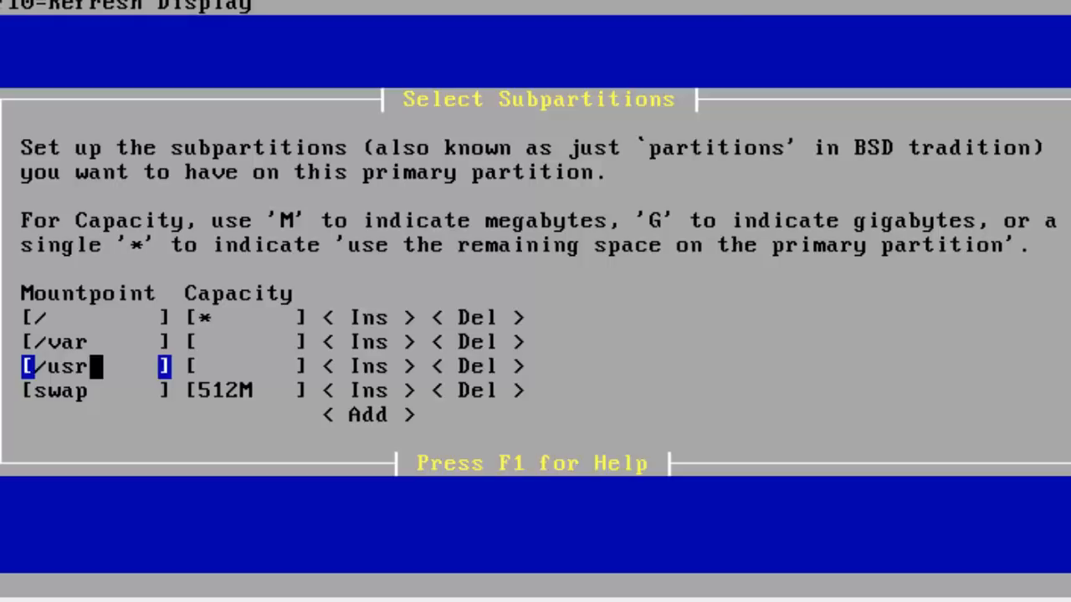
{"action": "key", "text": "Tab"}
{"action": "key", "text": "Down"}
{"action": "key", "text": "Up"}
{"action": "key", "text": "Up"}
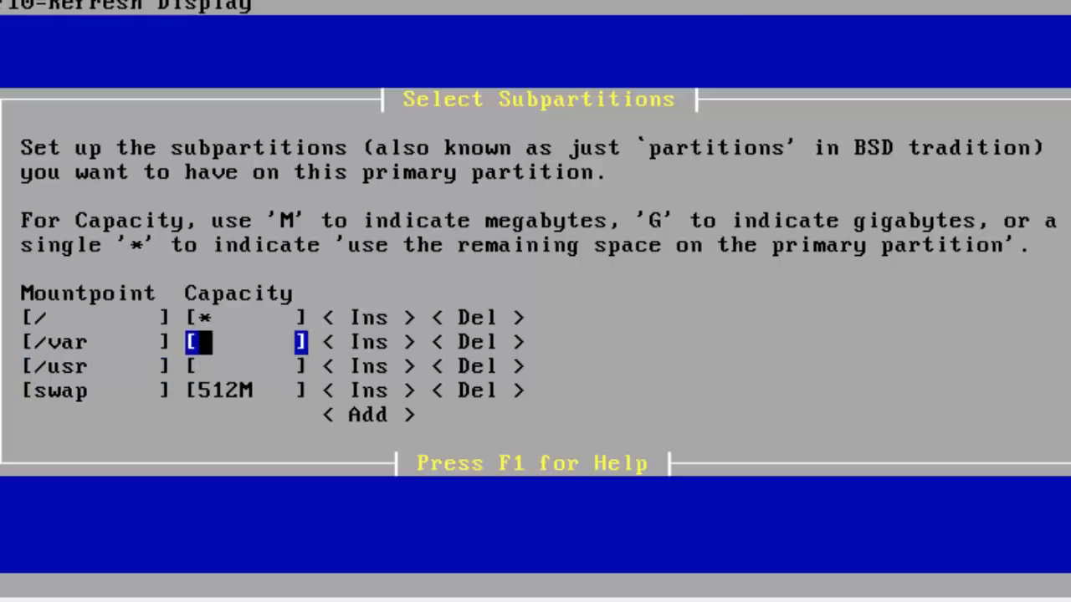
{"action": "key", "text": "Down"}
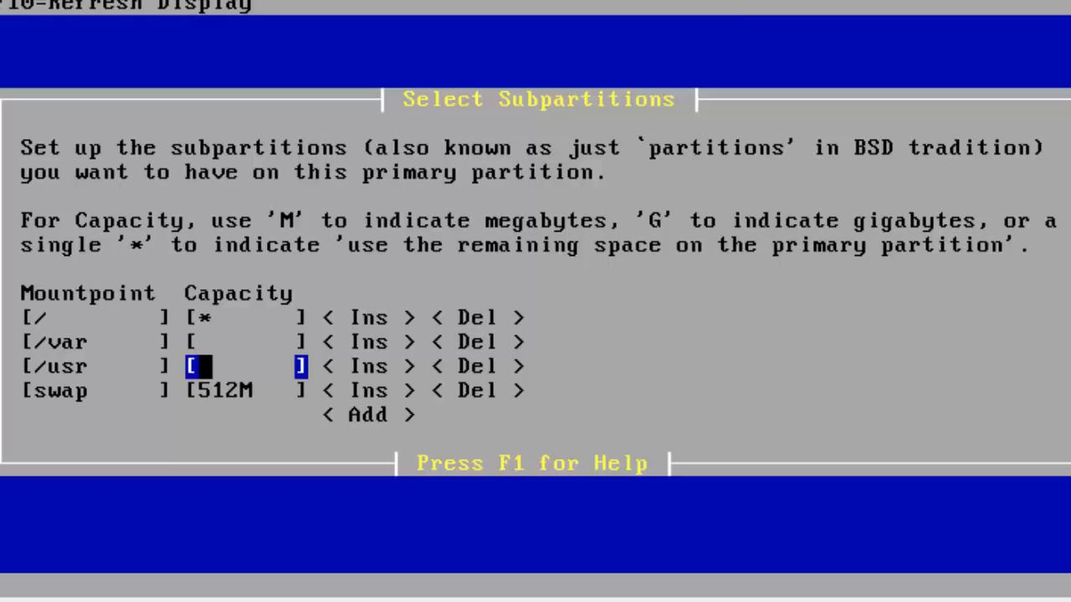
{"action": "key", "text": "Down"}
{"action": "key", "text": "Right"}
{"action": "key", "text": "Left"}
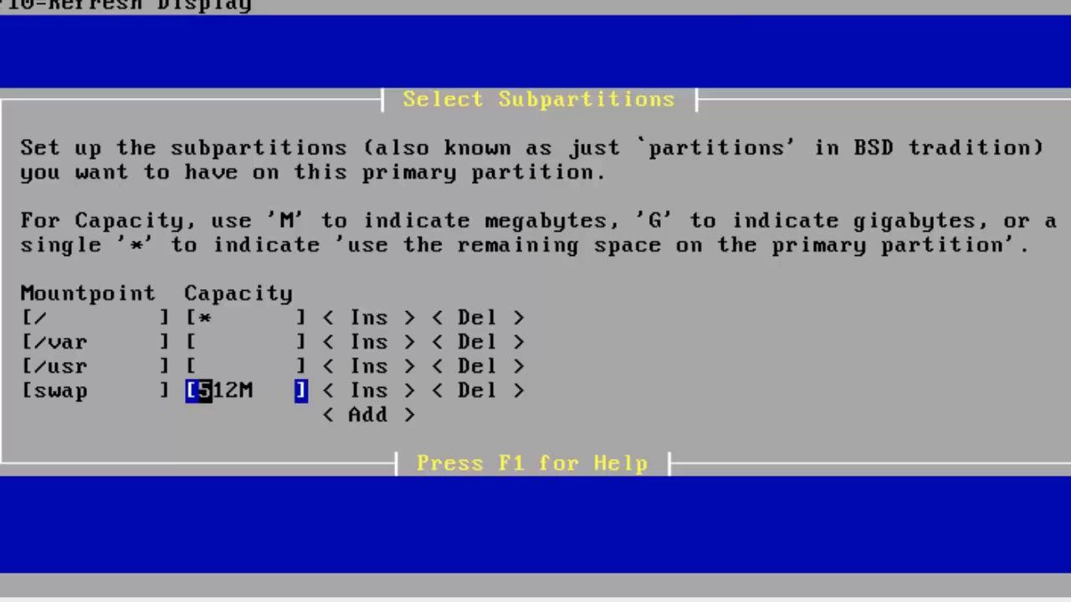
{"action": "key", "text": "Right"}
{"action": "key", "text": "Right"}
{"action": "key", "text": "Right"}
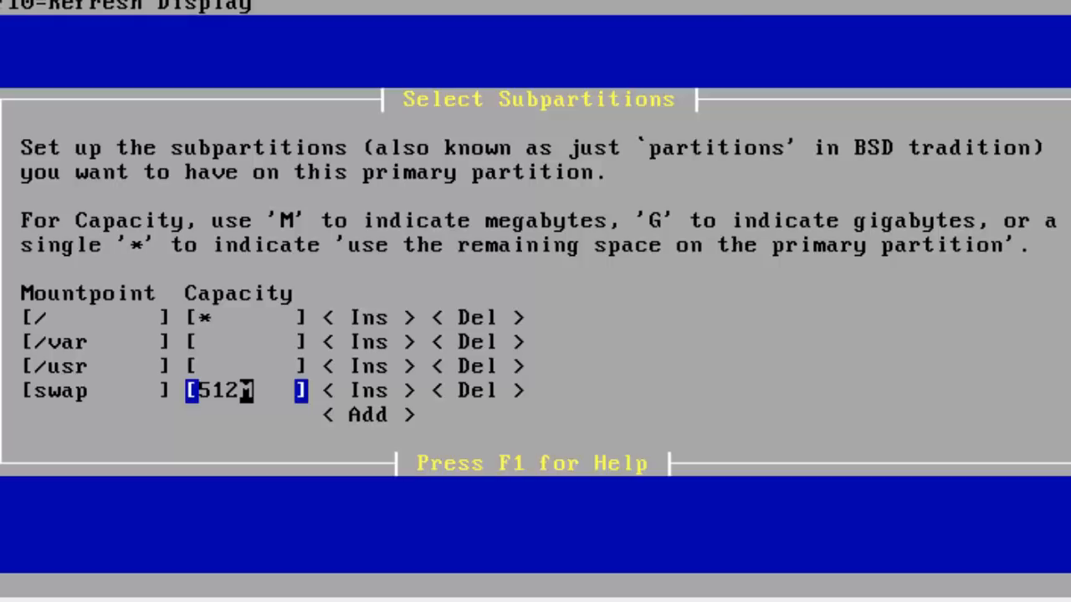
{"action": "key", "text": "Right"}
{"action": "key", "text": "Up"}
{"action": "key", "text": "Up"}
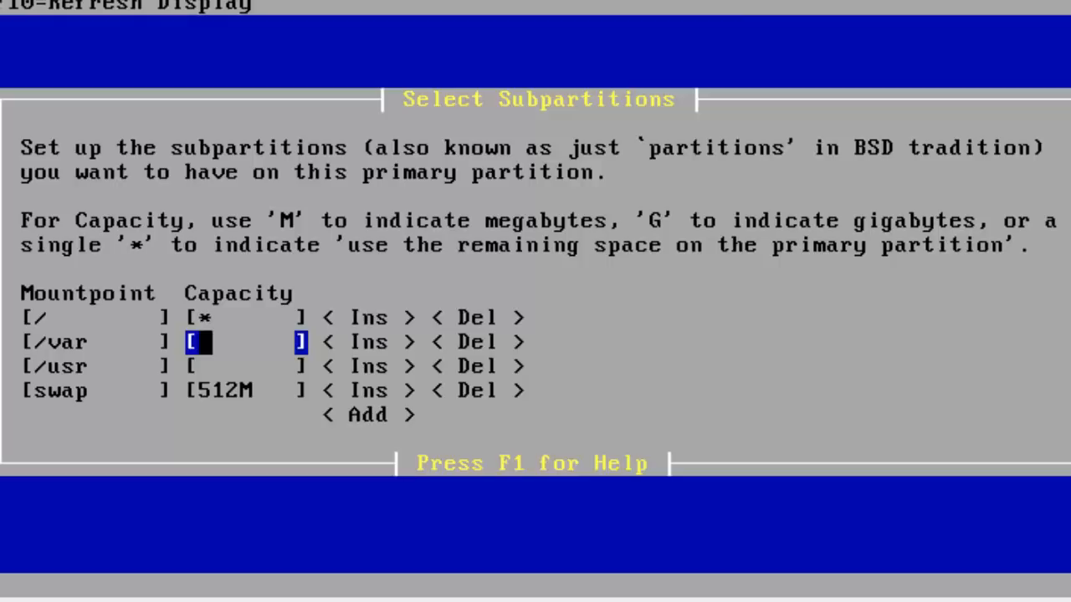
Shrink the swap capacity from 512M to 100M.
{"action": "key", "text": "Down"}
{"action": "key", "text": "Down"}
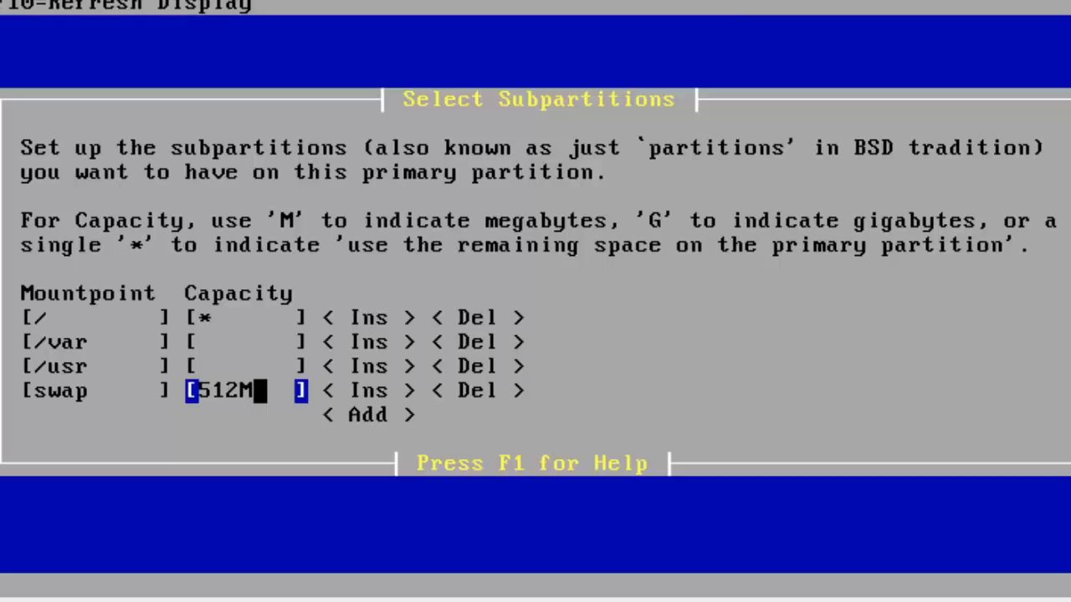
{"action": "key", "text": "BackSpace"}
{"action": "key", "text": "BackSpace"}
{"action": "key", "text": "BackSpace"}
{"action": "key", "text": "BackSpace"}
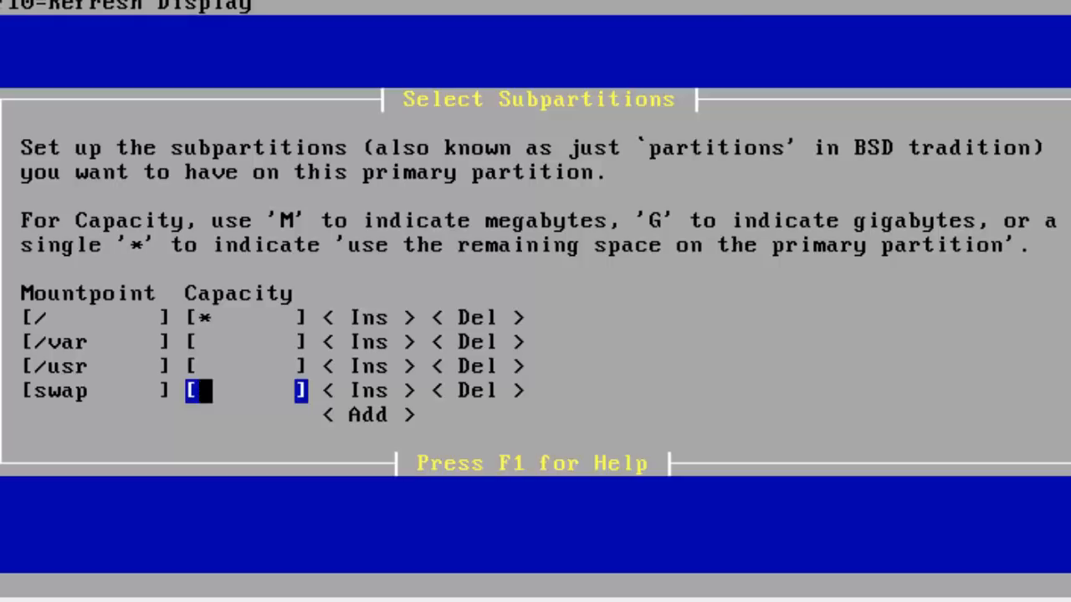
{"action": "type", "text": "100M"}
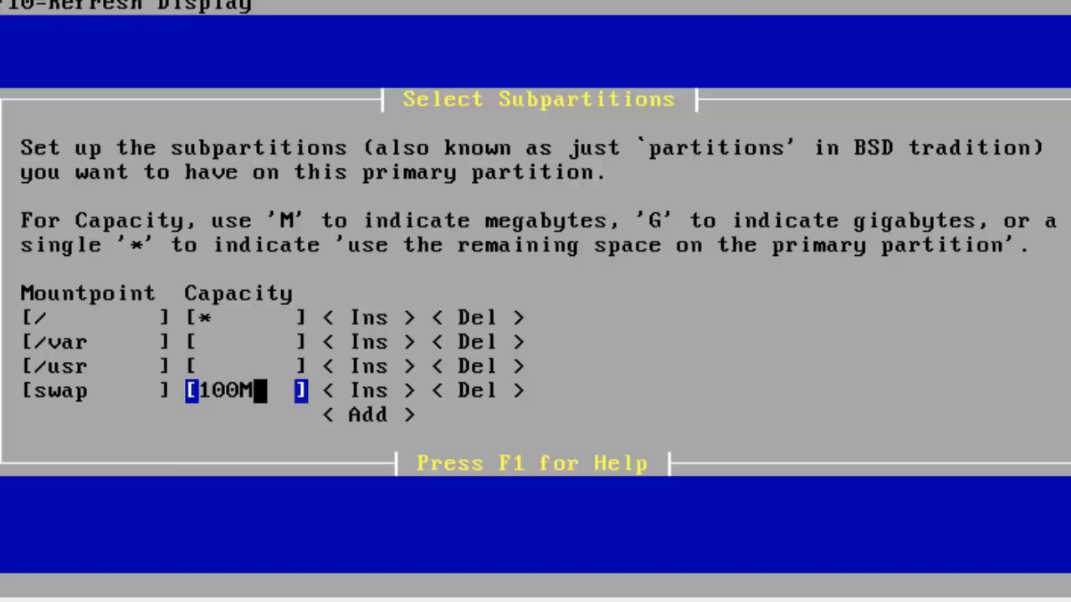
Give the /var subpartition a capacity of 500M.
{"action": "key", "text": "Up"}
{"action": "key", "text": "Up"}
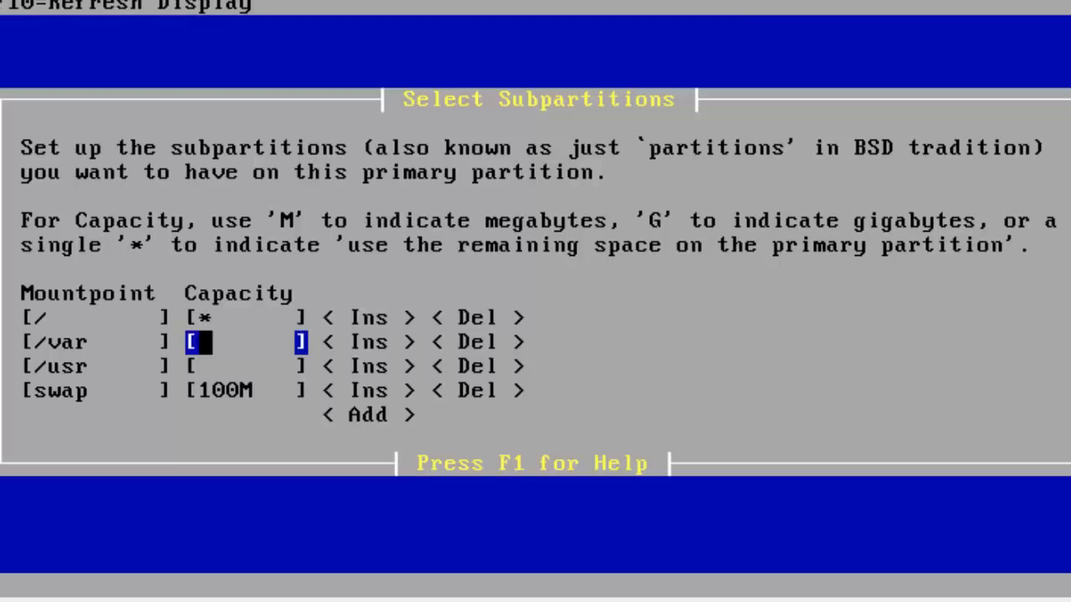
{"action": "type", "text": "500M"}
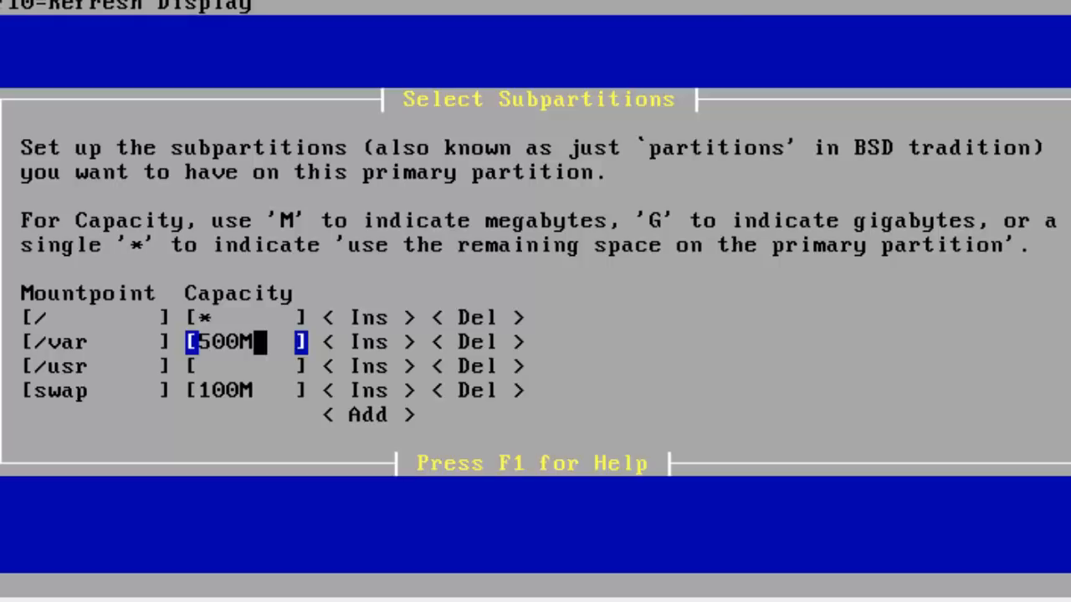
{"action": "key", "text": "Down"}
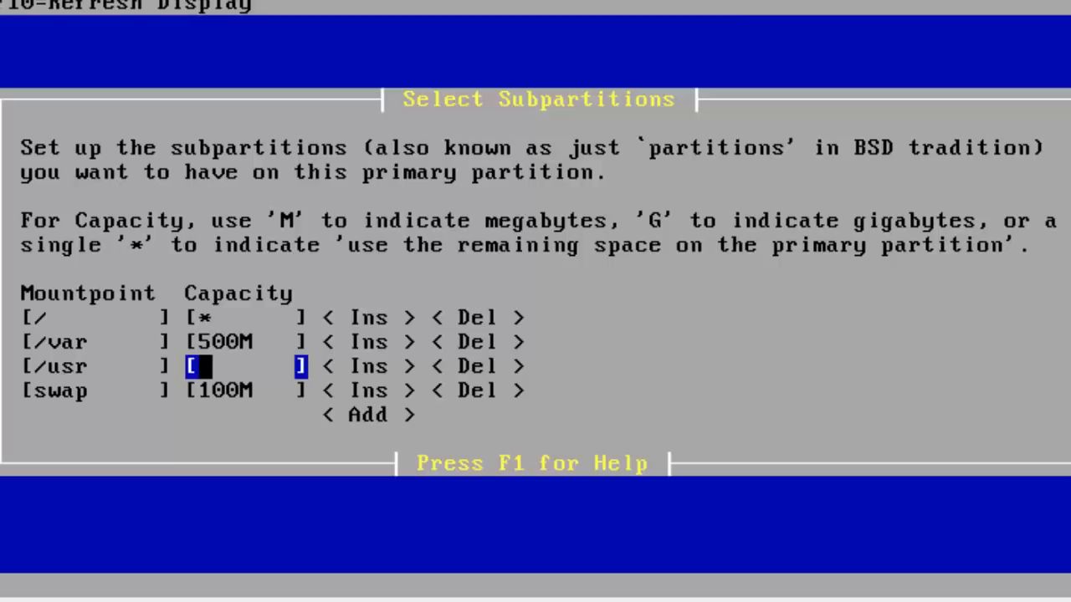
Enter 200M as the /usr capacity.
{"action": "type", "text": "200"}
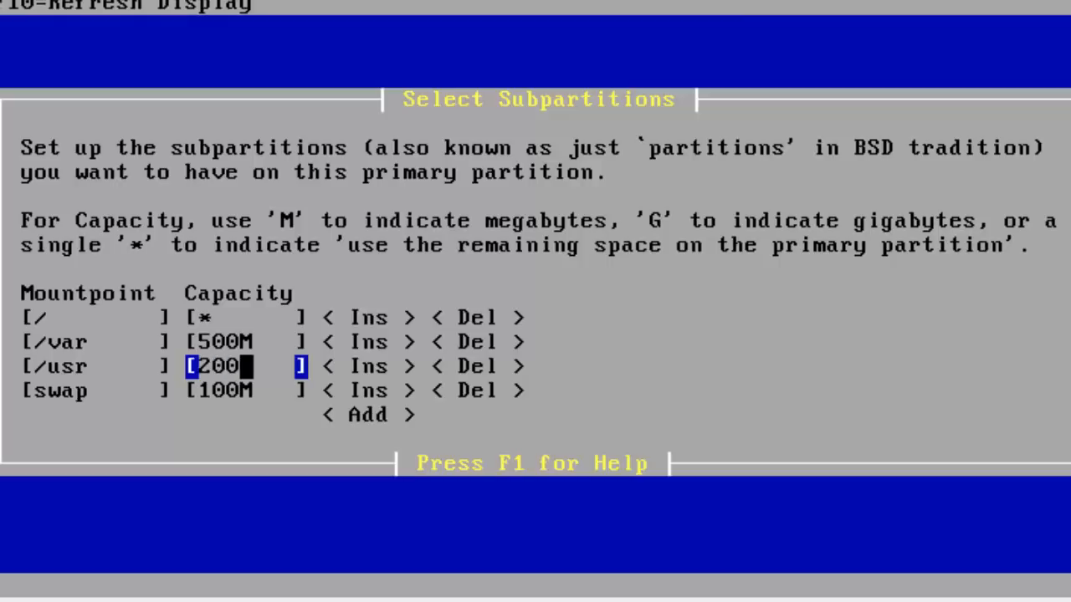
{"action": "type", "text": "M"}
Check the capacities row by row: / remaining, /var 500M, /usr 200M, swap 100M.
{"action": "key", "text": "Up"}
{"action": "key", "text": "Down"}
{"action": "key", "text": "Down"}
{"action": "key", "text": "Up"}
{"action": "key", "text": "Up"}
{"action": "key", "text": "Up"}
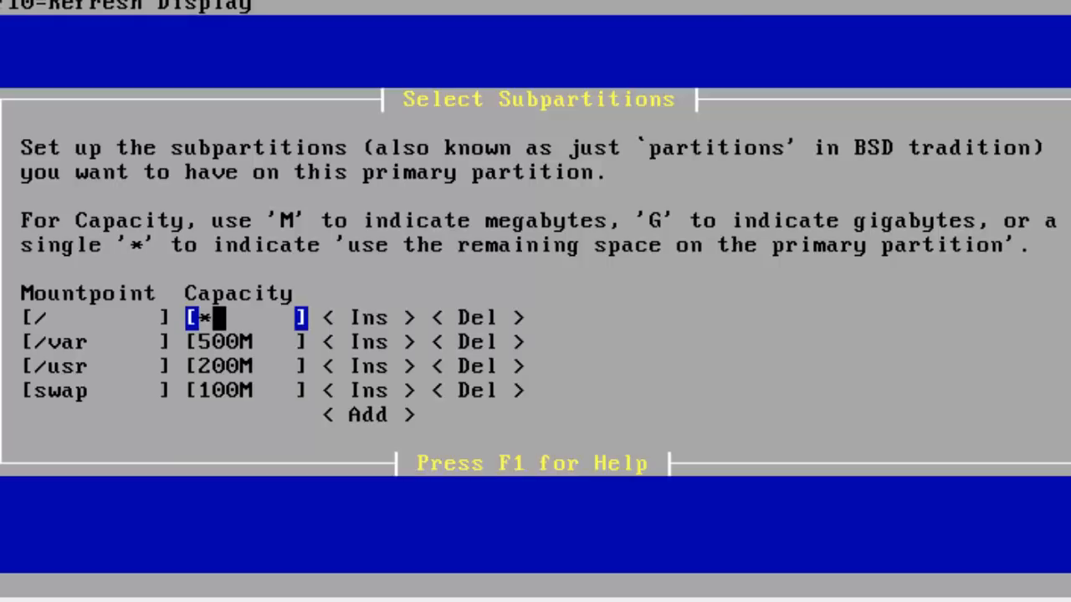
{"action": "key", "text": "Down"}
{"action": "key", "text": "Down"}
{"action": "key", "text": "Down"}
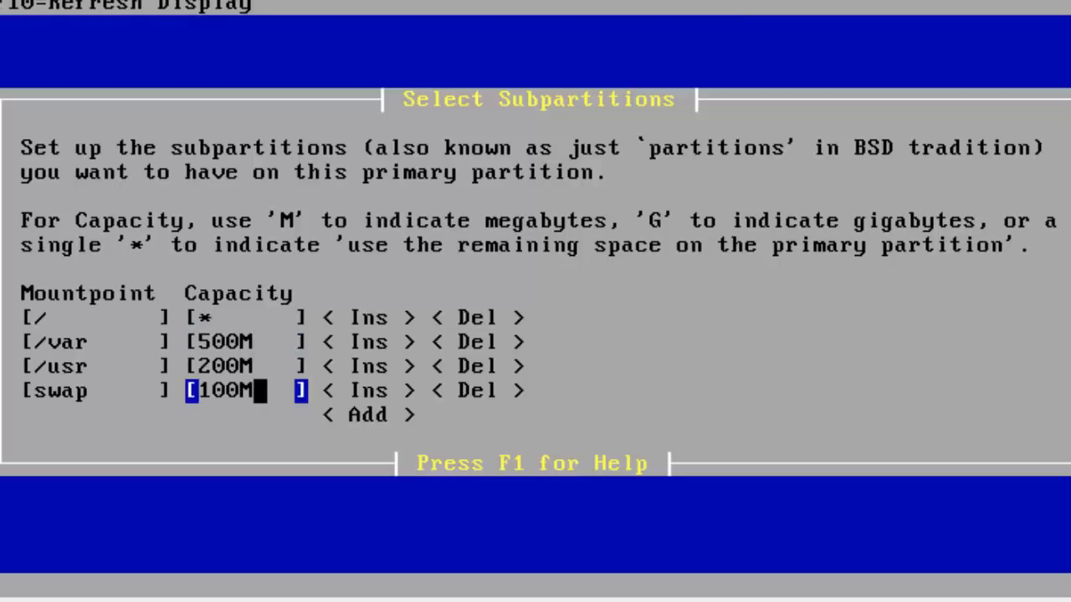
{"action": "key", "text": "Up"}
{"action": "key", "text": "Up"}
{"action": "key", "text": "Up"}
{"action": "key", "text": "Down"}
{"action": "key", "text": "Down"}
{"action": "key", "text": "Down"}
{"action": "key", "text": "Up"}
{"action": "key", "text": "Up"}
{"action": "key", "text": "Up"}
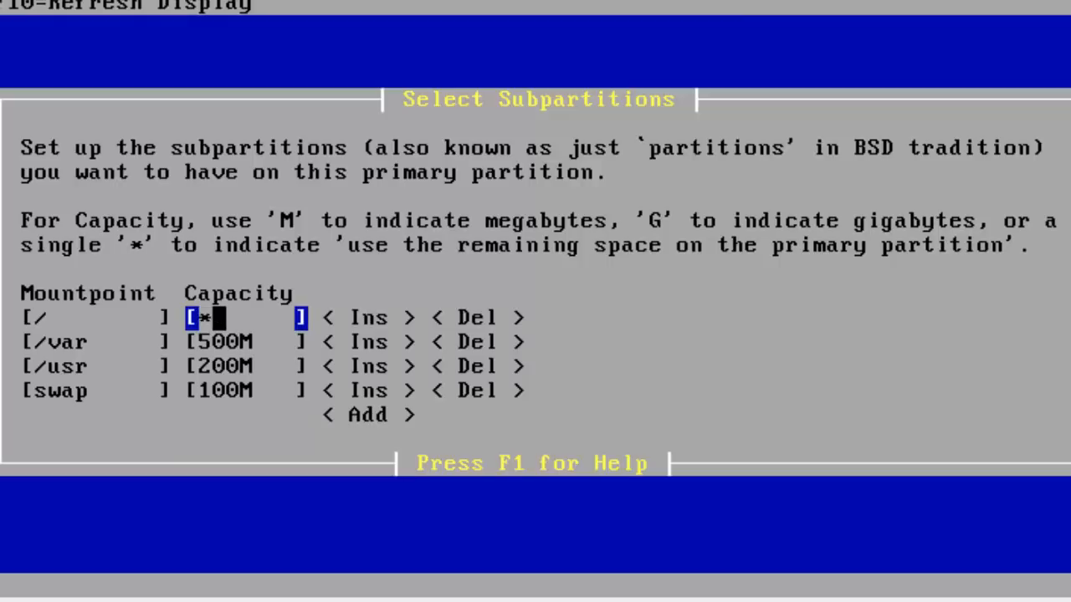
{"action": "key", "text": "Down"}
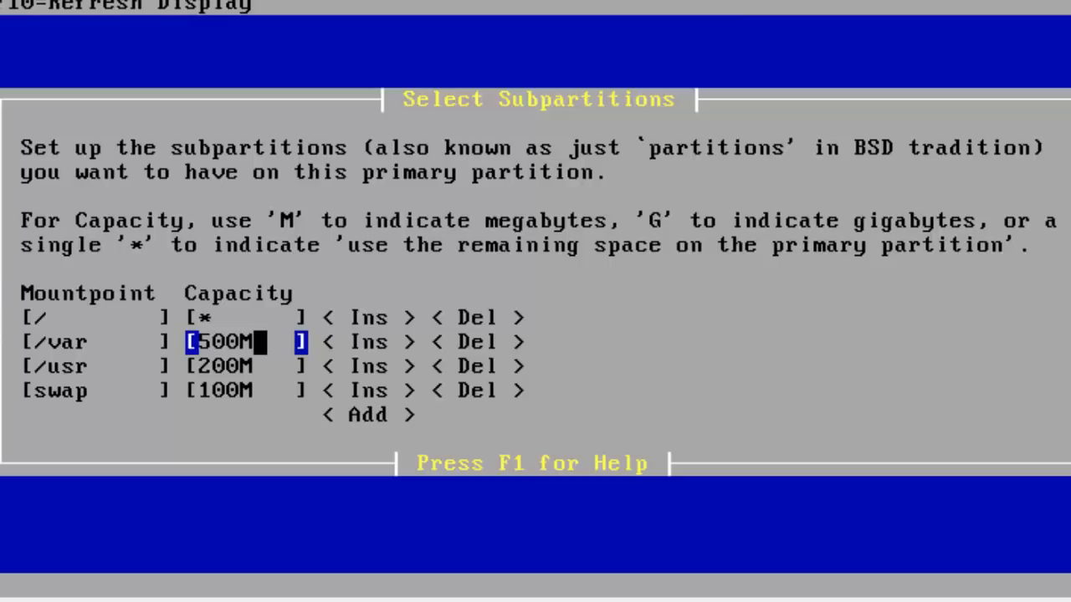
{"action": "key", "text": "Up"}
{"action": "key", "text": "Up"}
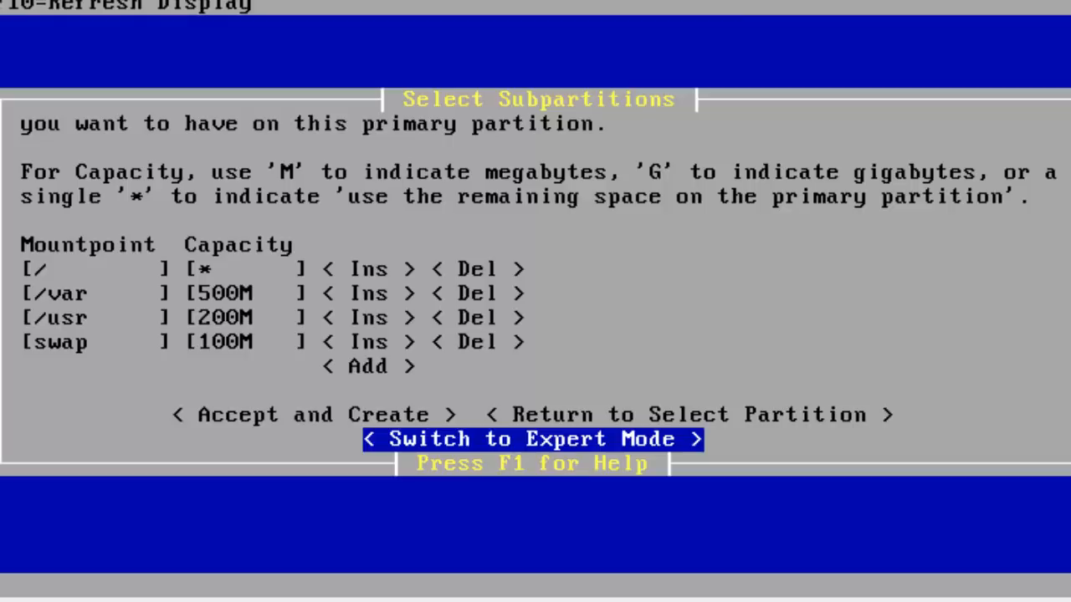
Switch the subpartition table to expert mode to show Softupdates, Frag Size and Block Size.
{"action": "key", "text": "Tab"}
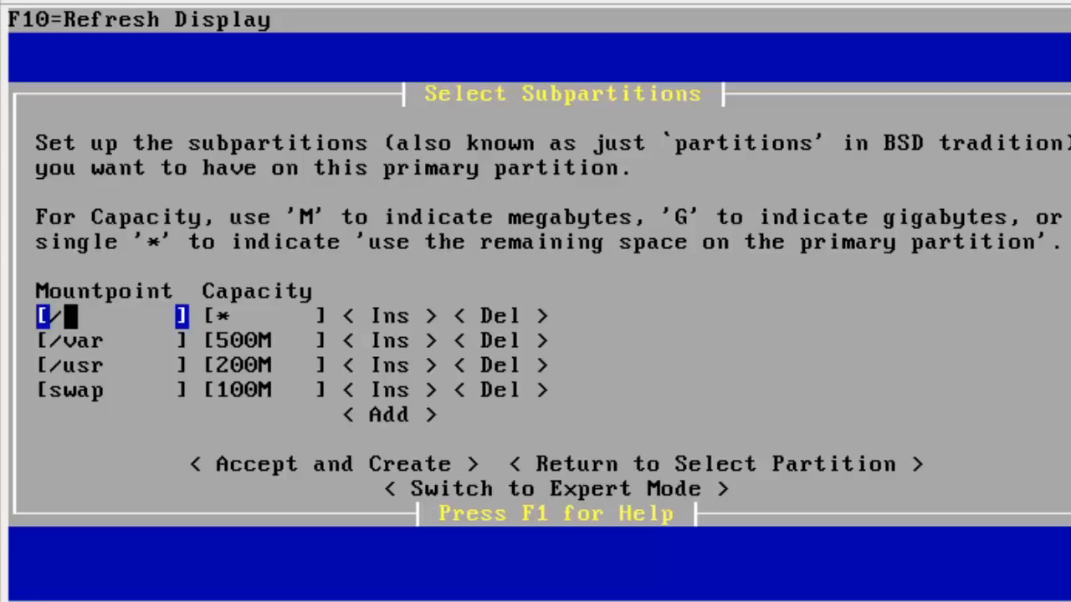
{"action": "key", "text": "Down"}
{"action": "key", "text": "Down"}
{"action": "key", "text": "Down"}
{"action": "key", "text": "Down"}
{"action": "key", "text": "Down"}
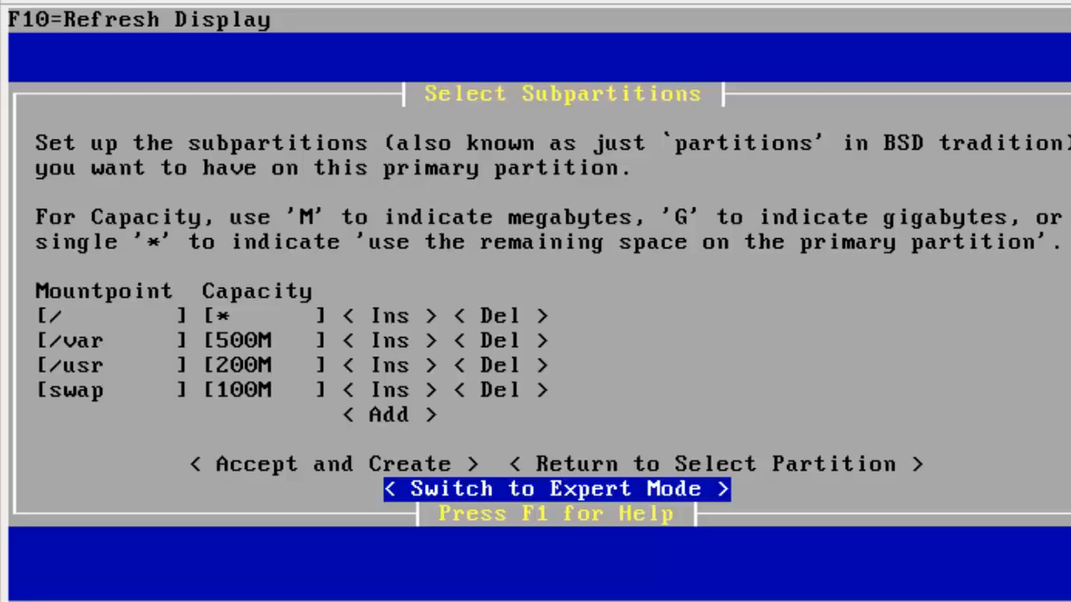
{"action": "key", "text": "Return"}
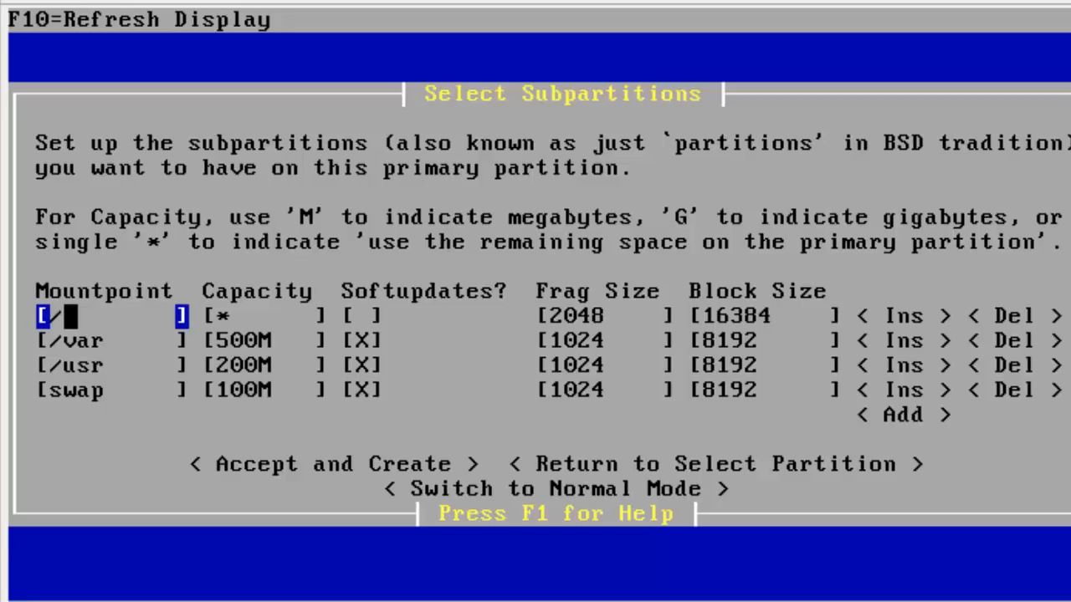
{"action": "key", "text": "Tab"}
{"action": "key", "text": "Tab"}
{"action": "key", "text": "shift+Tab"}
{"action": "key", "text": "Down"}
{"action": "key", "text": "Down"}
{"action": "key", "text": "Down"}
{"action": "key", "text": "Up"}
{"action": "key", "text": "Up"}
{"action": "key", "text": "Up"}
{"action": "key", "text": "Tab"}
{"action": "key", "text": "Tab"}
{"action": "key", "text": "Tab"}
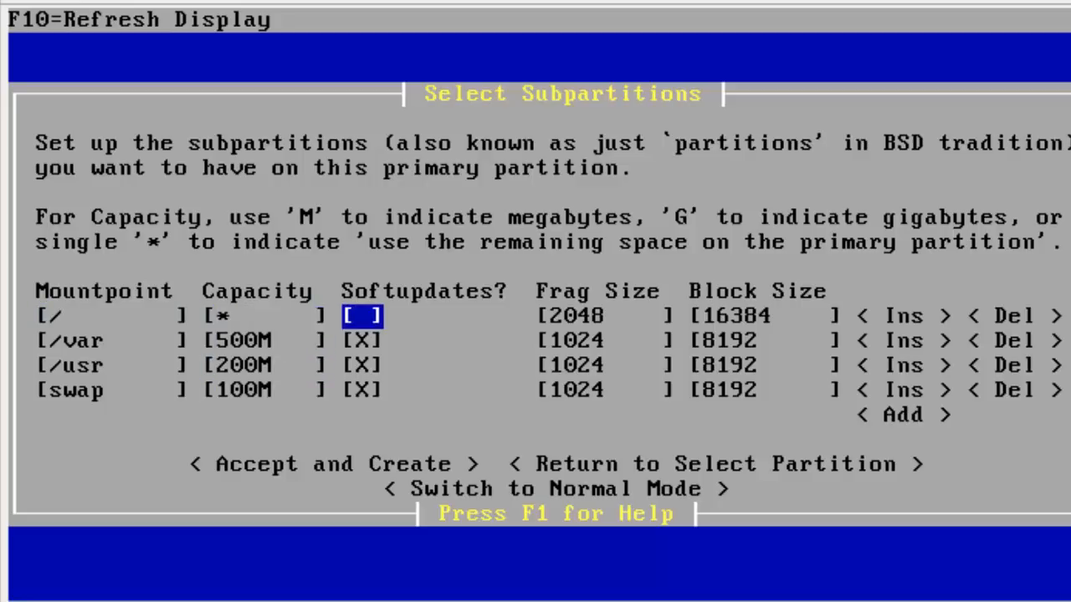
{"action": "key", "text": "Tab"}
{"action": "key", "text": "shift+Tab"}
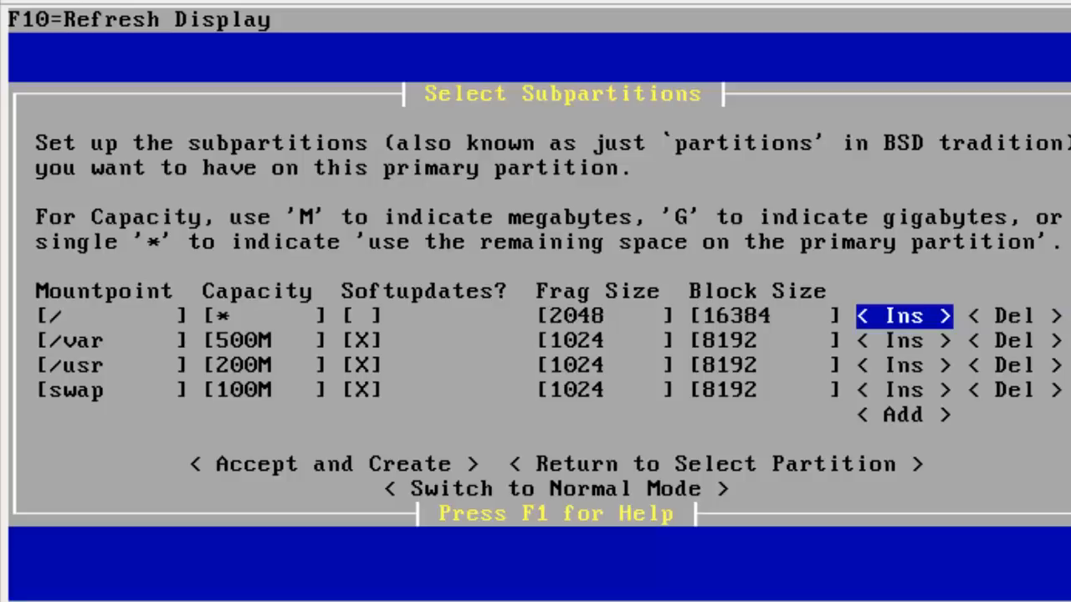
{"action": "key", "text": "shift+Tab"}
{"action": "key", "text": "Left"}
{"action": "key", "text": "Left"}
{"action": "key", "text": "Left"}
{"action": "key", "text": "Left"}
{"action": "key", "text": "Left"}
{"action": "key", "text": "shift+Tab"}
{"action": "key", "text": "Left"}
{"action": "key", "text": "Left"}
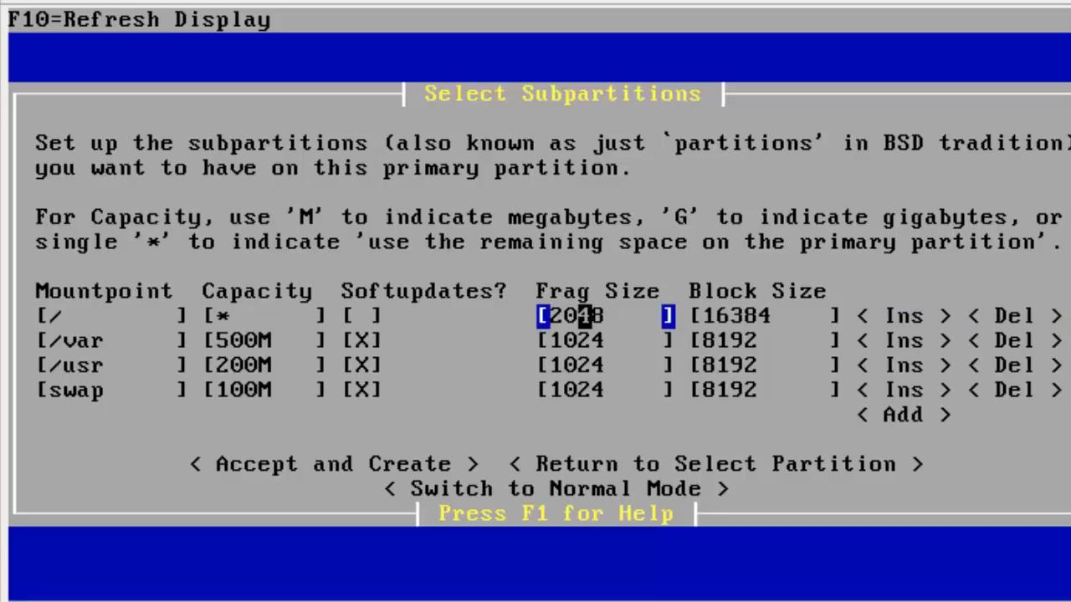
{"action": "key", "text": "Left"}
{"action": "key", "text": "shift+Tab"}
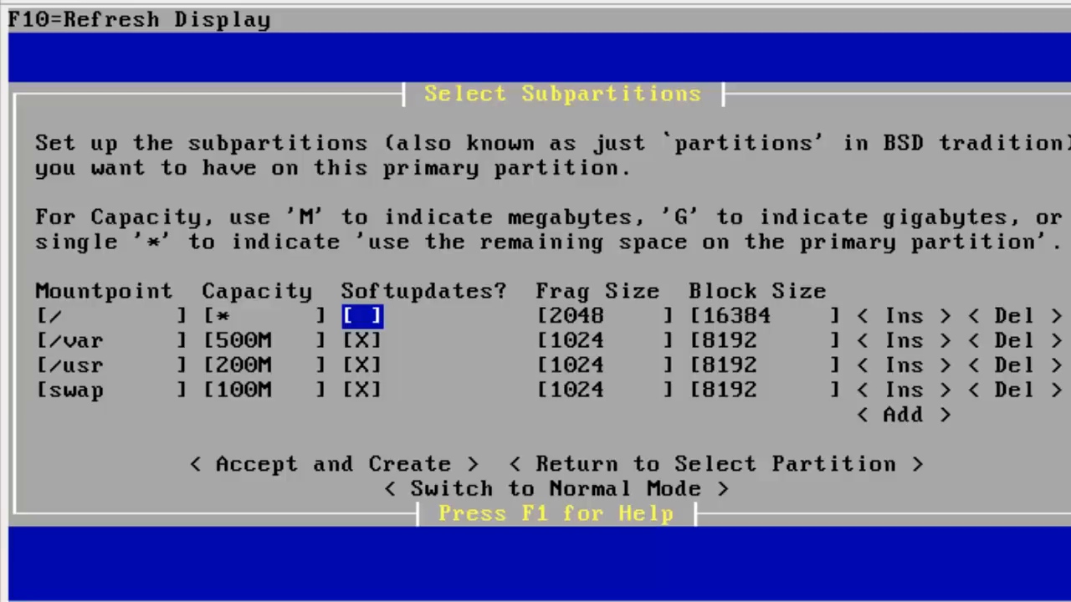
{"action": "key", "text": "Down"}
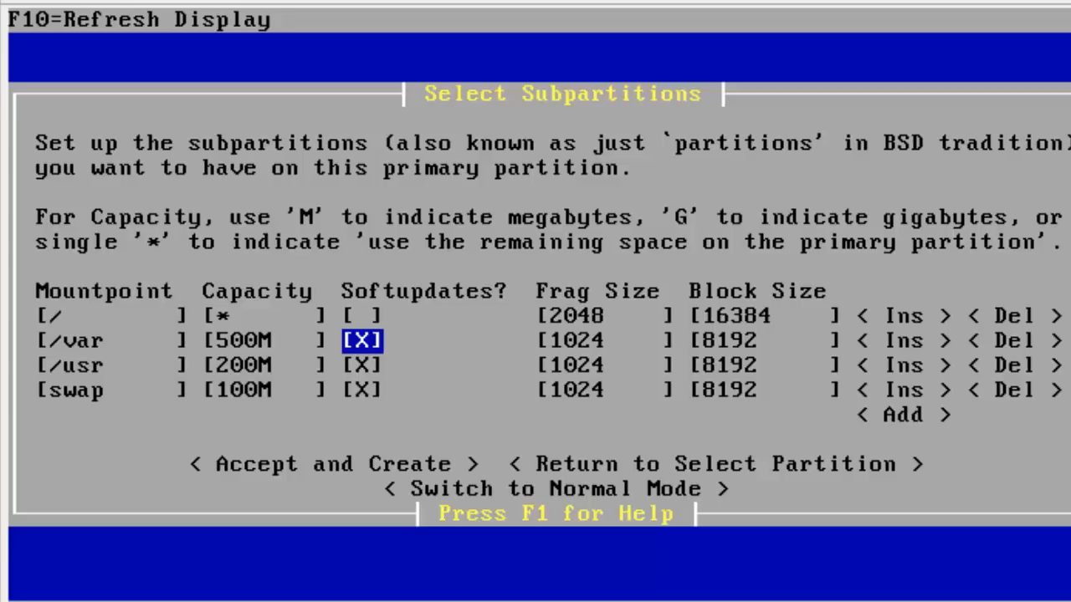
Uncheck Softupdates on the /usr row, keeping it on for /var and swap.
{"action": "key", "text": "Up"}
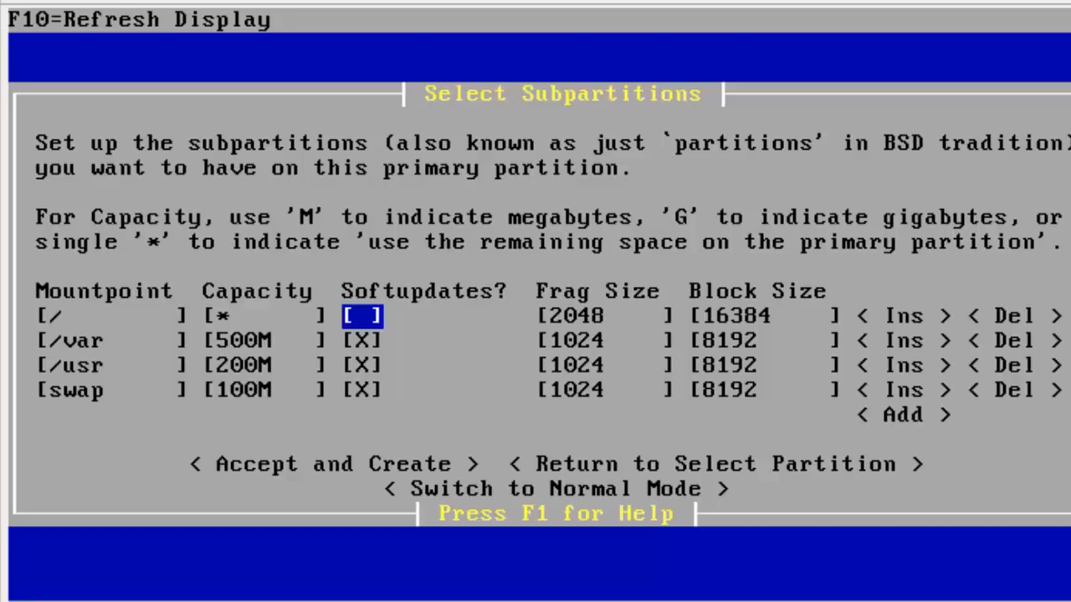
{"action": "key", "text": "Down"}
{"action": "key", "text": "Down"}
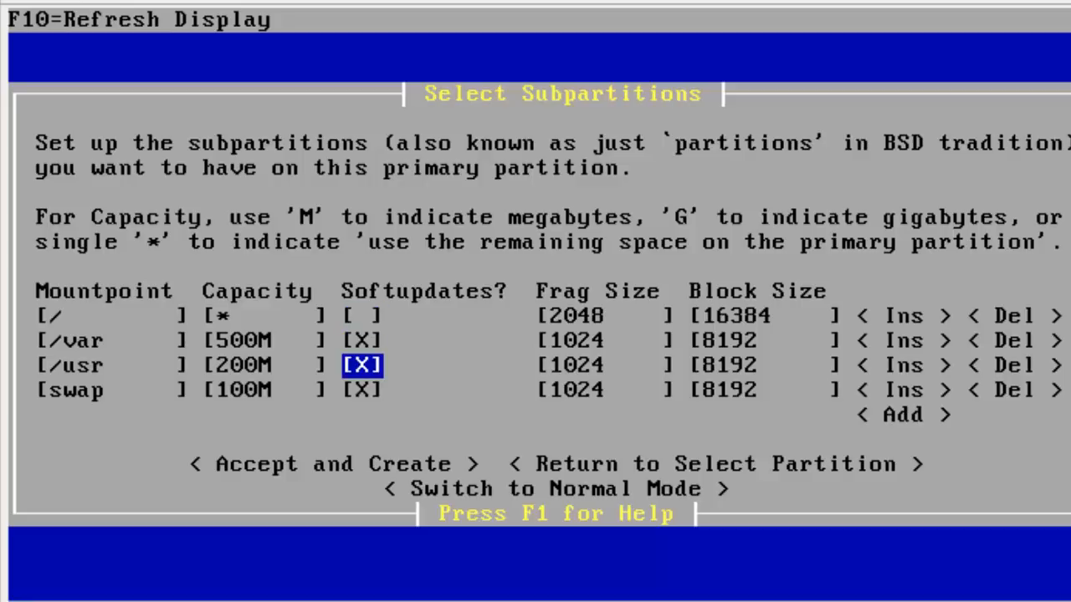
{"action": "key", "text": "space"}
{"action": "key", "text": "Up"}
{"action": "key", "text": "Up"}
{"action": "key", "text": "Up"}
Move from the /usr row toward Accept and Create with the final layout unchanged.
{"action": "key", "text": "Down"}
{"action": "key", "text": "Down"}
{"action": "key", "text": "Down"}
{"action": "key", "text": "Tab"}
{"action": "key", "text": "Tab"}
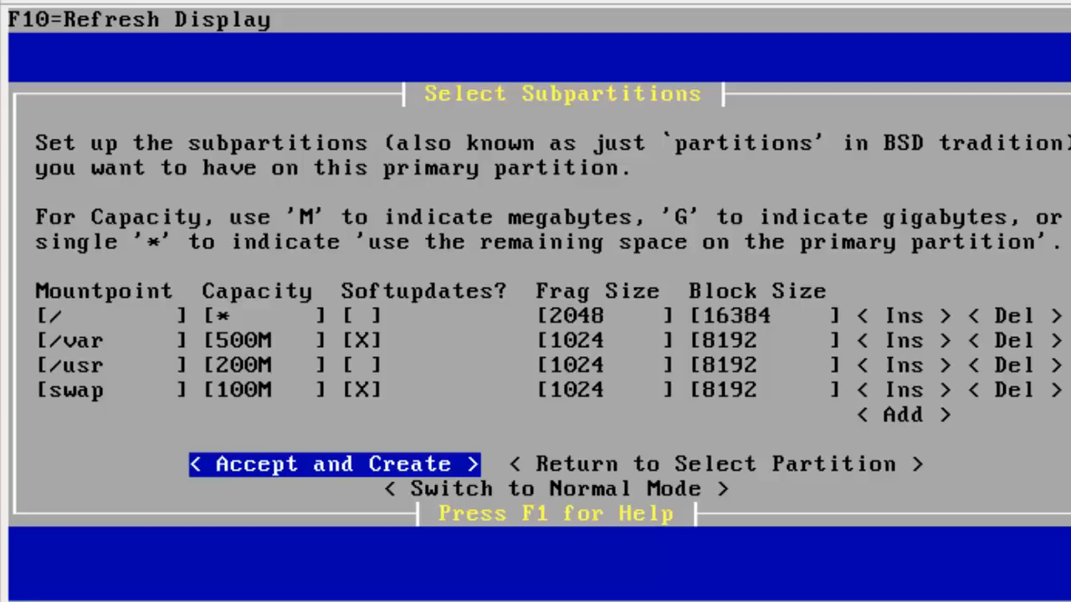
Accept and create the subpartitions, letting newfs and the file copy run to the kernel choice.
{"action": "key", "text": "Return"}
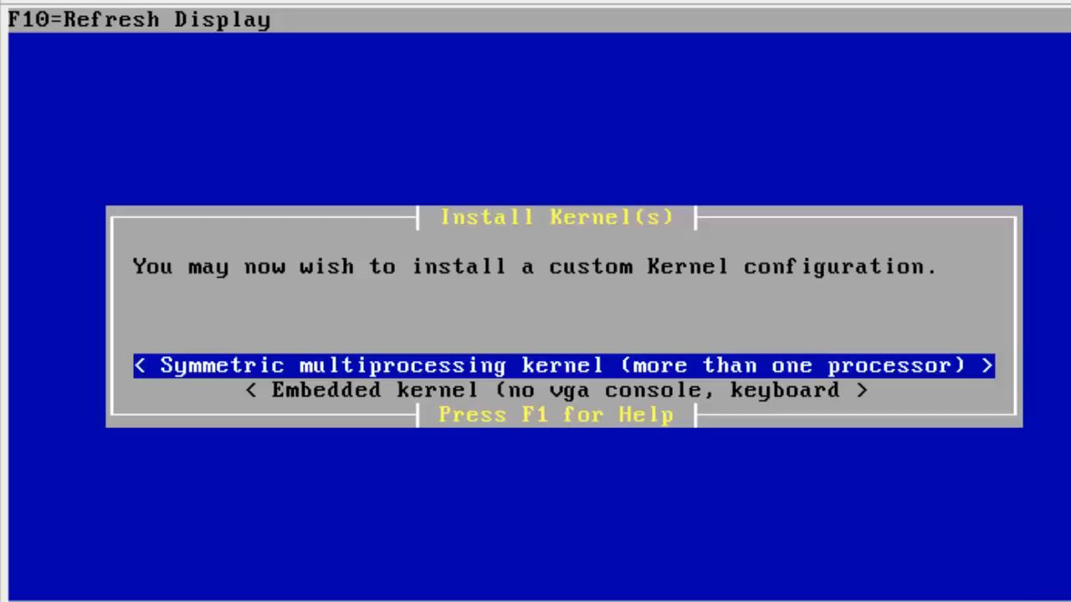
Install the Symmetric multiprocessing kernel rather than the Embedded one.
{"action": "key", "text": "Down"}
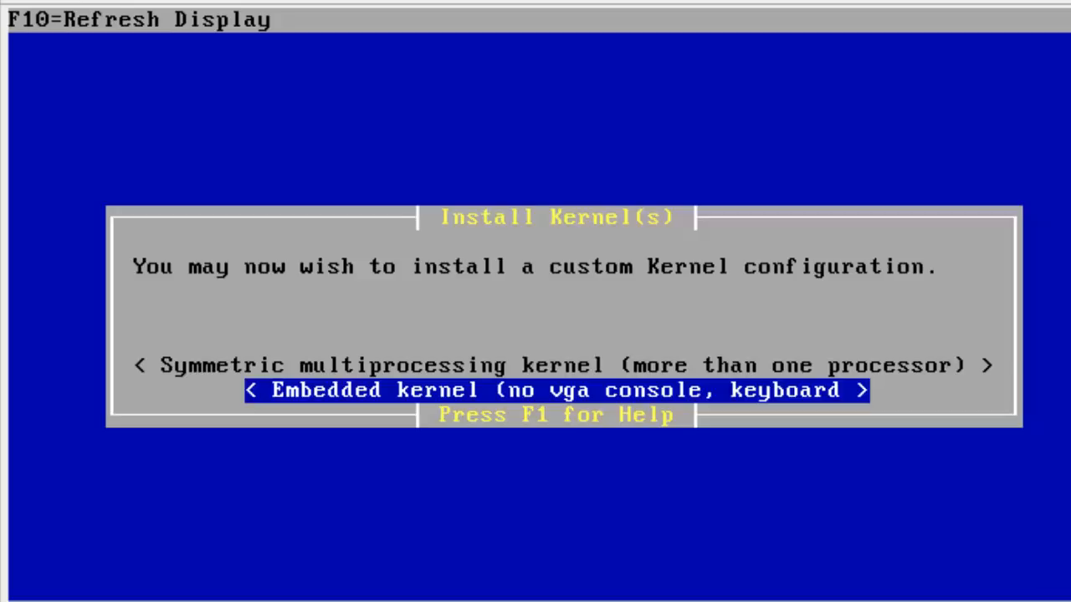
{"action": "key", "text": "Up"}
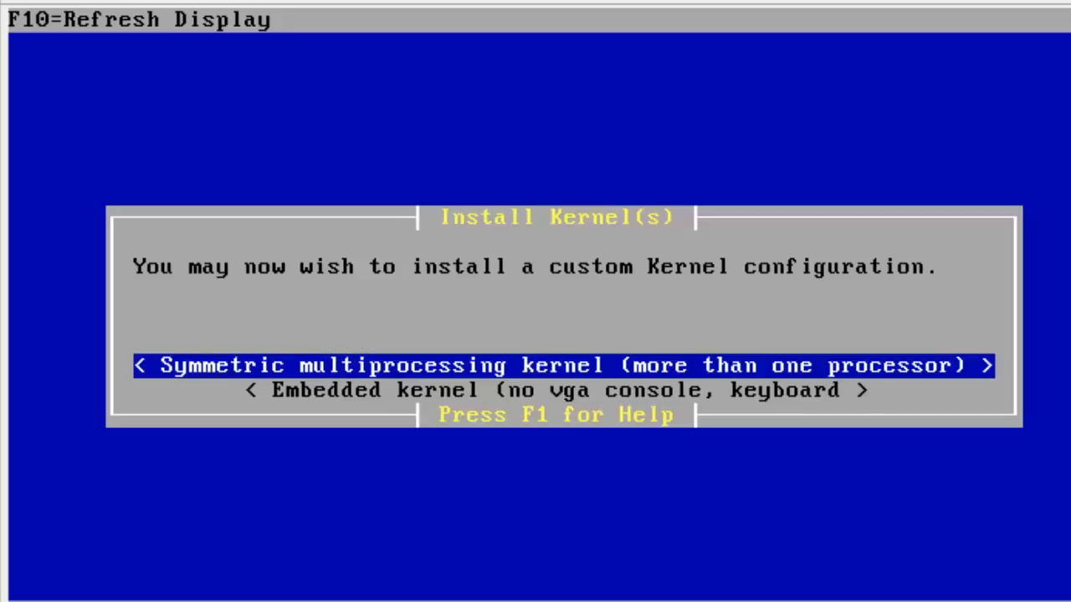
{"action": "key", "text": "Down"}
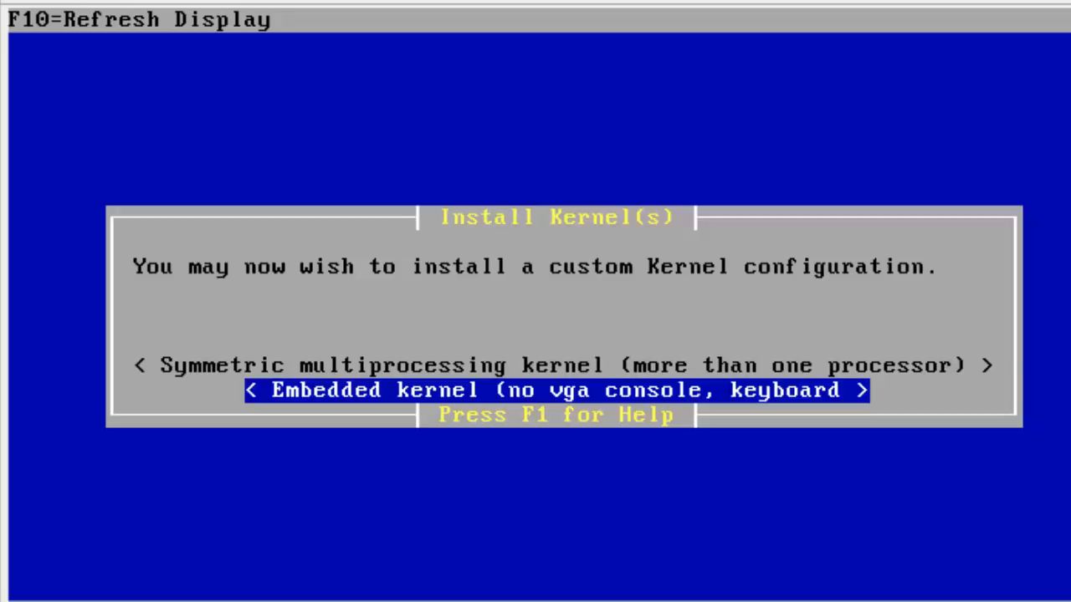
{"action": "key", "text": "Up"}
{"action": "key", "text": "Down"}
{"action": "key", "text": "Up"}
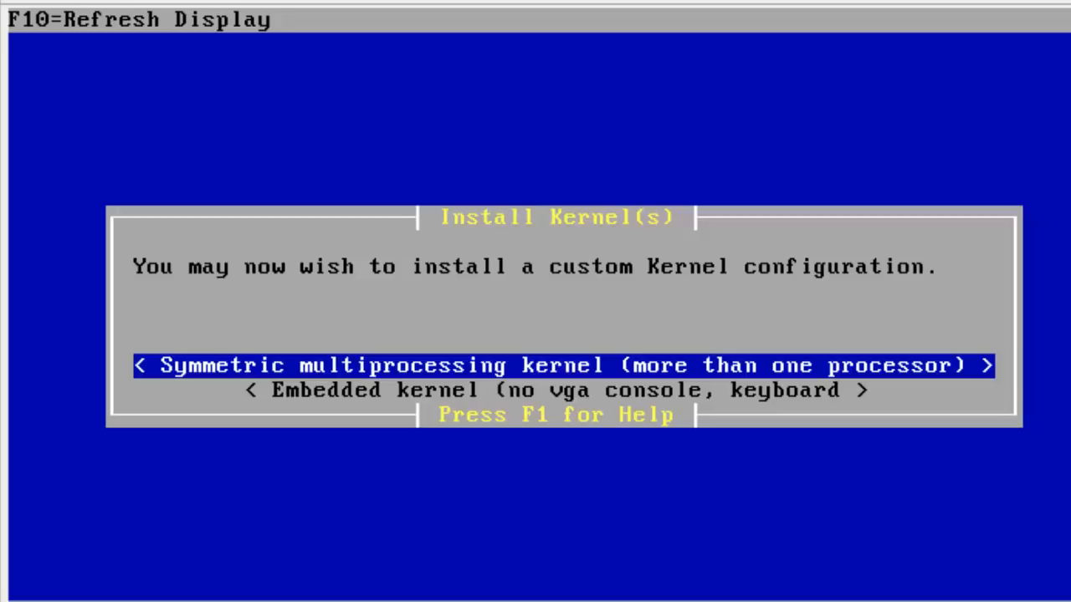
{"action": "key", "text": "Return"}
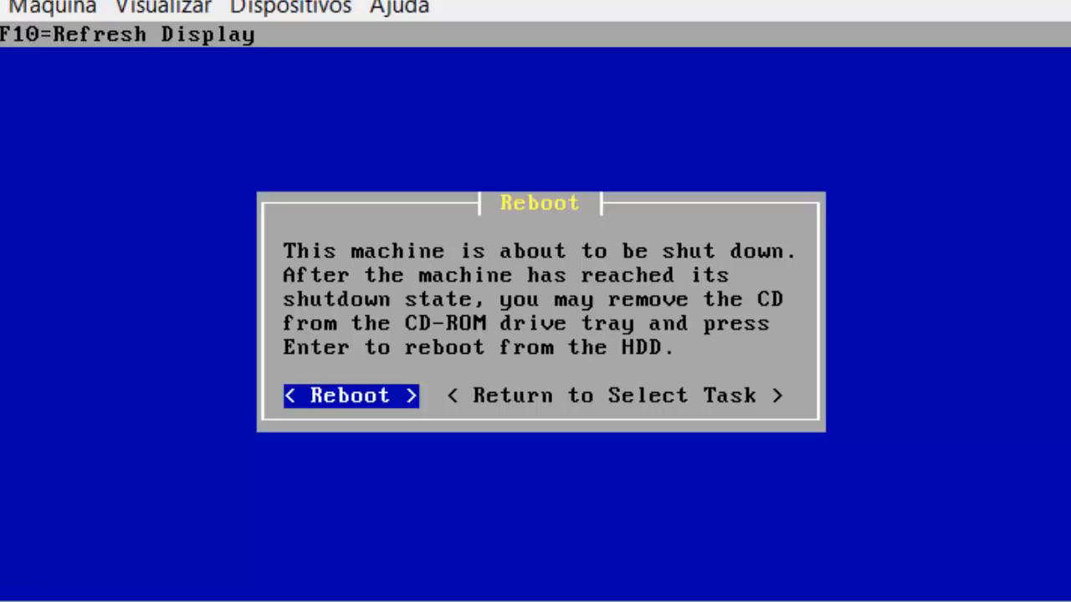
Confirm Reboot to restart pfSense from the hard disk.
{"action": "key", "text": "Return"}
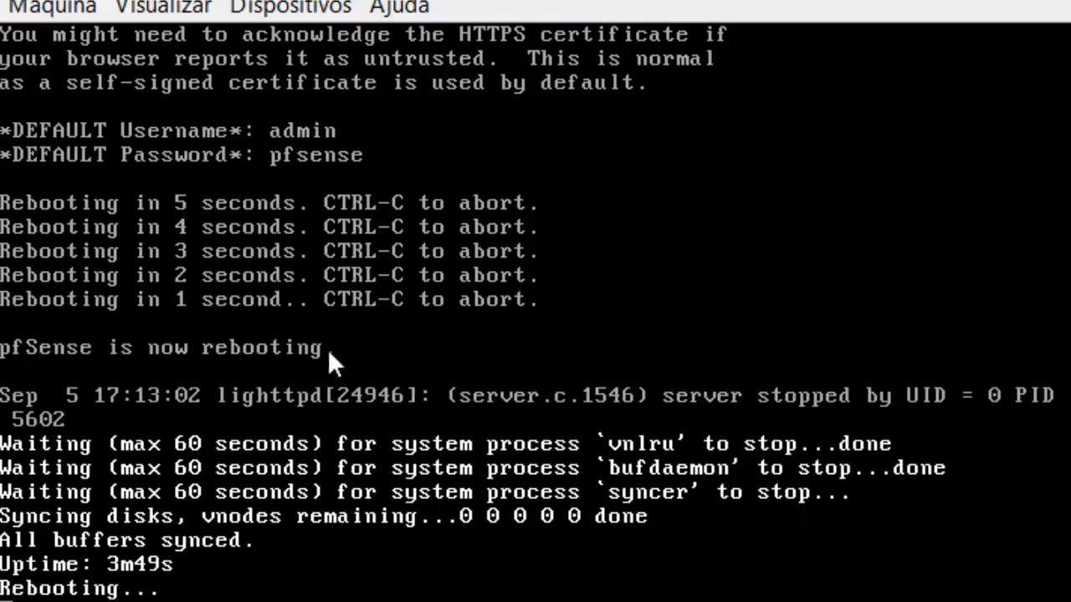
Check the mounted CD/DVD under Dispositivos and wait for pfSense's console menu with LAN 172.168.9.10.
{"action": "left_click", "coordinate": [300, 7]}
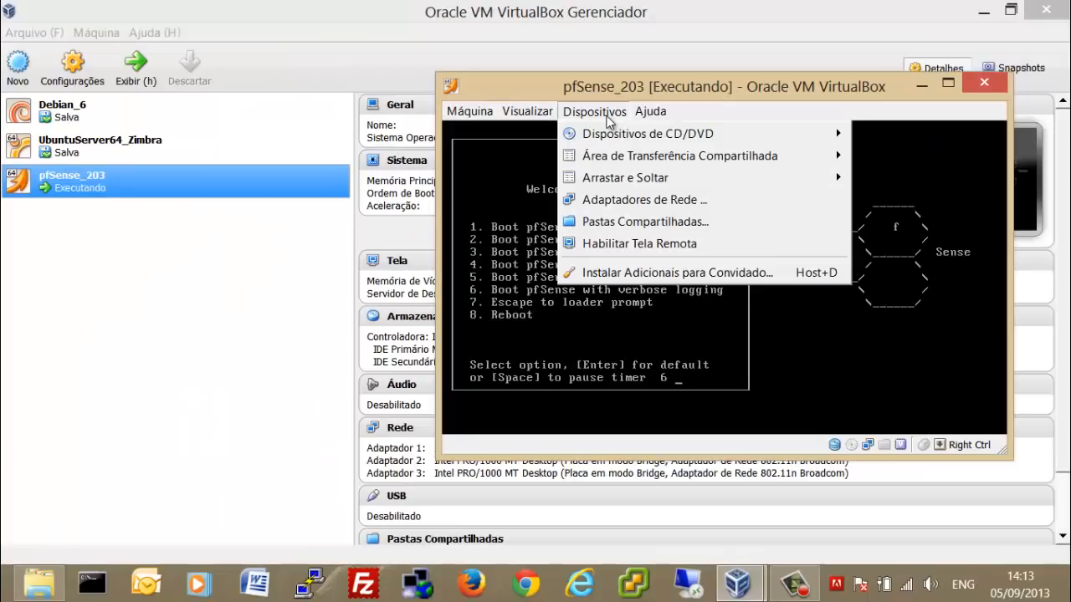
{"action": "mouse_move", "coordinate": [608, 135]}
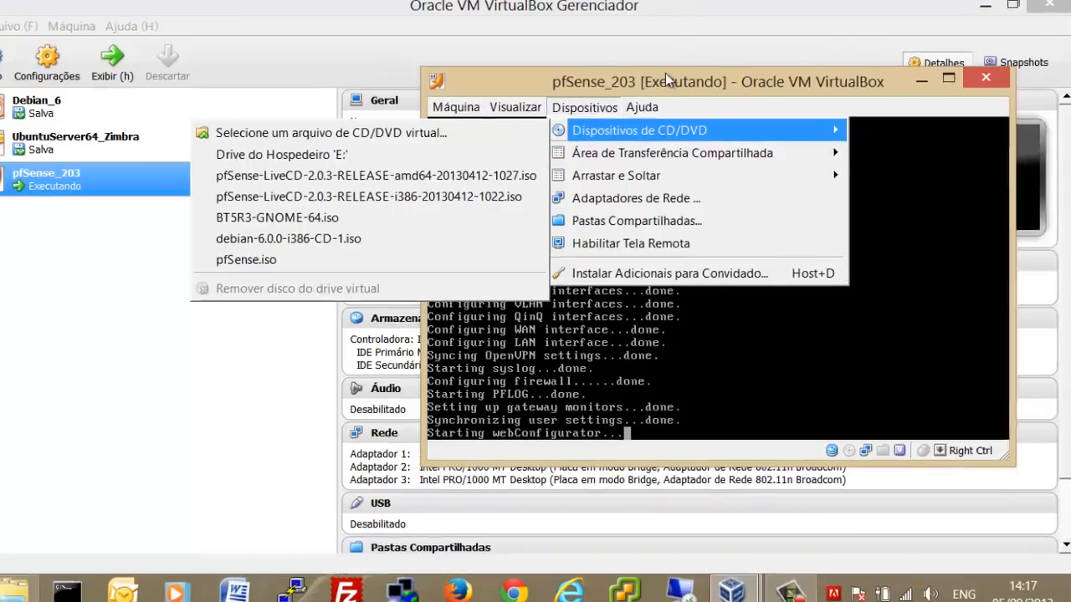
{"action": "left_click", "coordinate": [668, 82]}
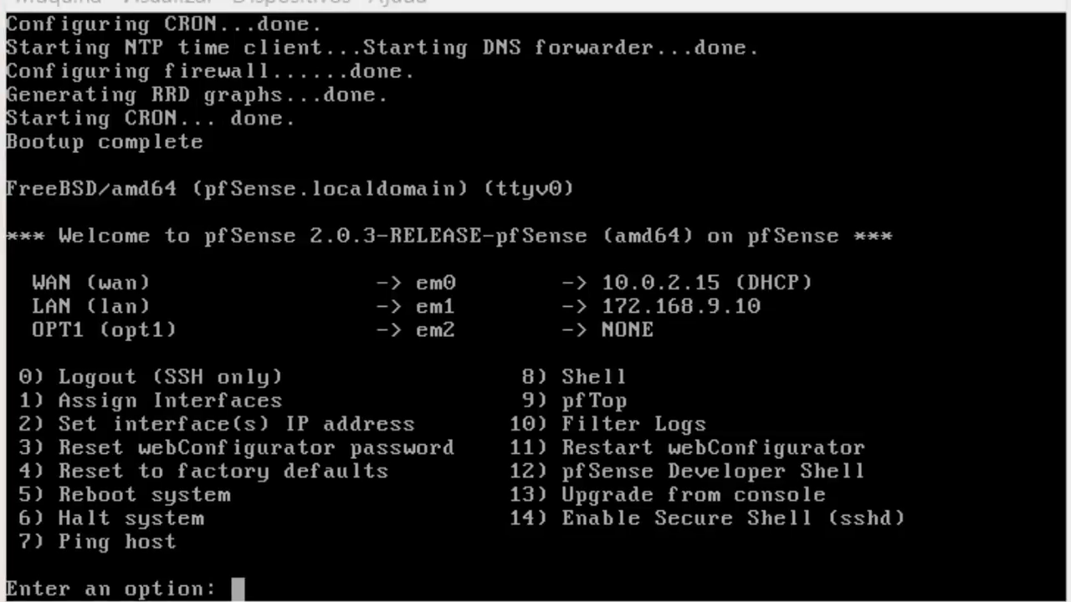
Open the pfSense shell (option 8) and run df -h, showing /usr at 88% full.
{"action": "type", "text": "8"}
{"action": "key", "text": "Return"}
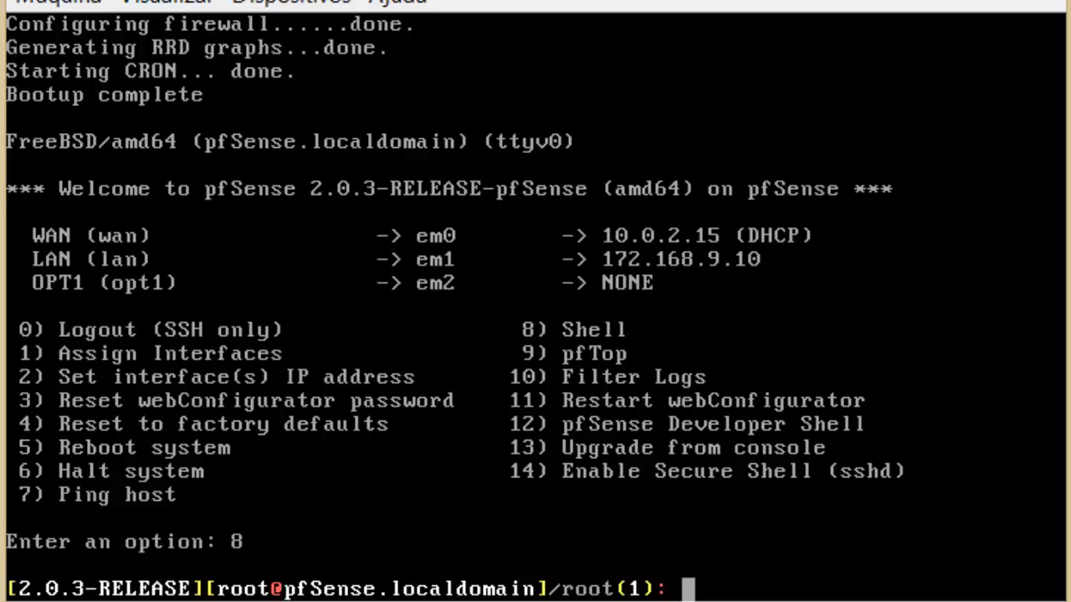
{"action": "type", "text": "df -h"}
{"action": "key", "text": "Return"}
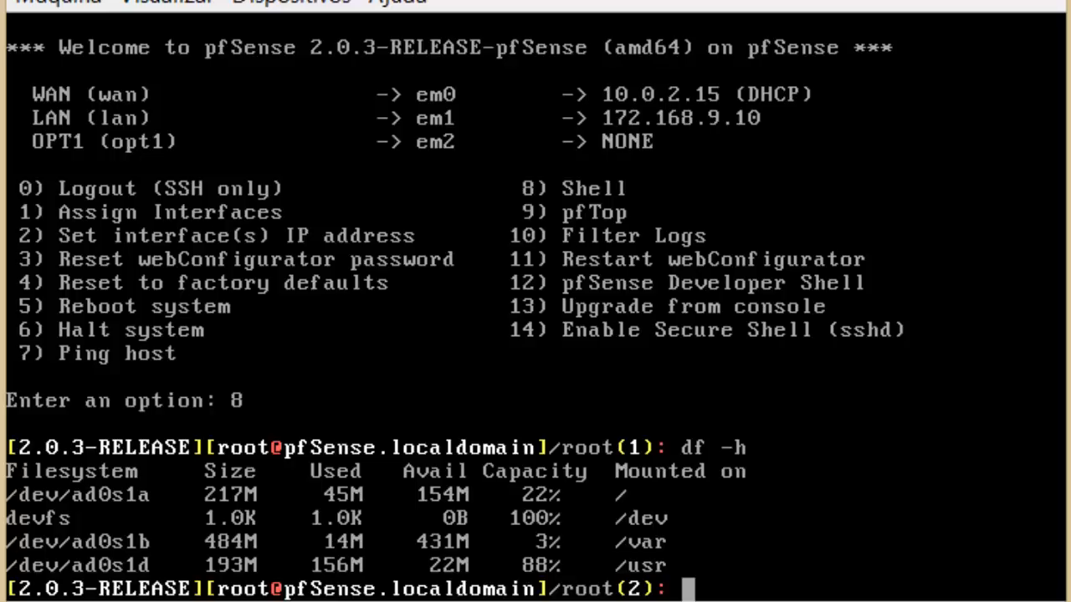
Ping 172.168.9.100 from the pfSense shell and stop it to confirm 0% packet loss.
{"action": "type", "text": "ping "}
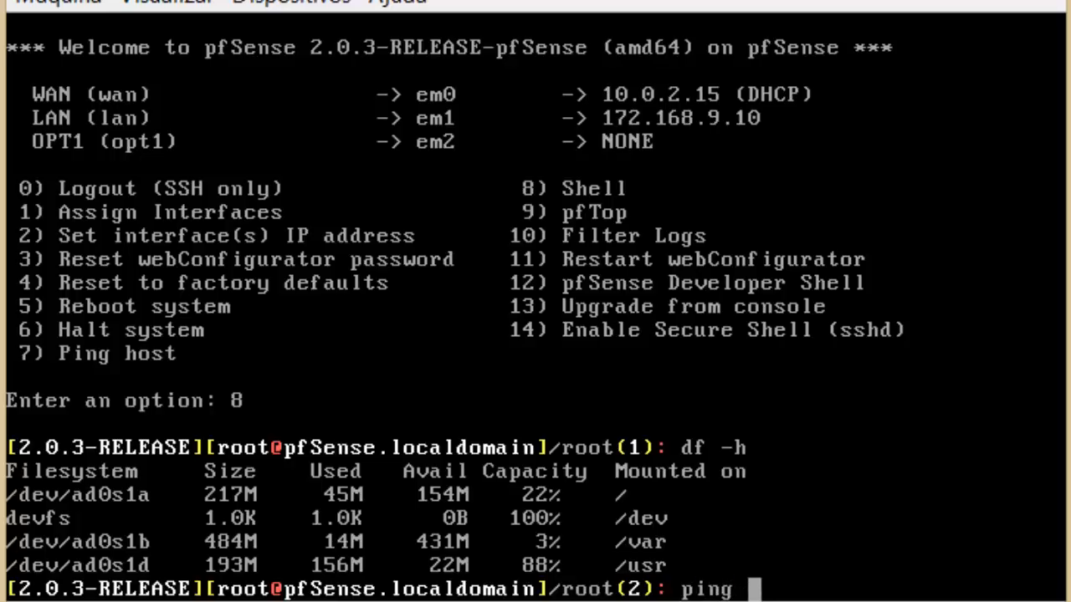
{"action": "type", "text": "1702"}
{"action": "key", "text": "BackSpace"}
{"action": "key", "text": "BackSpace"}
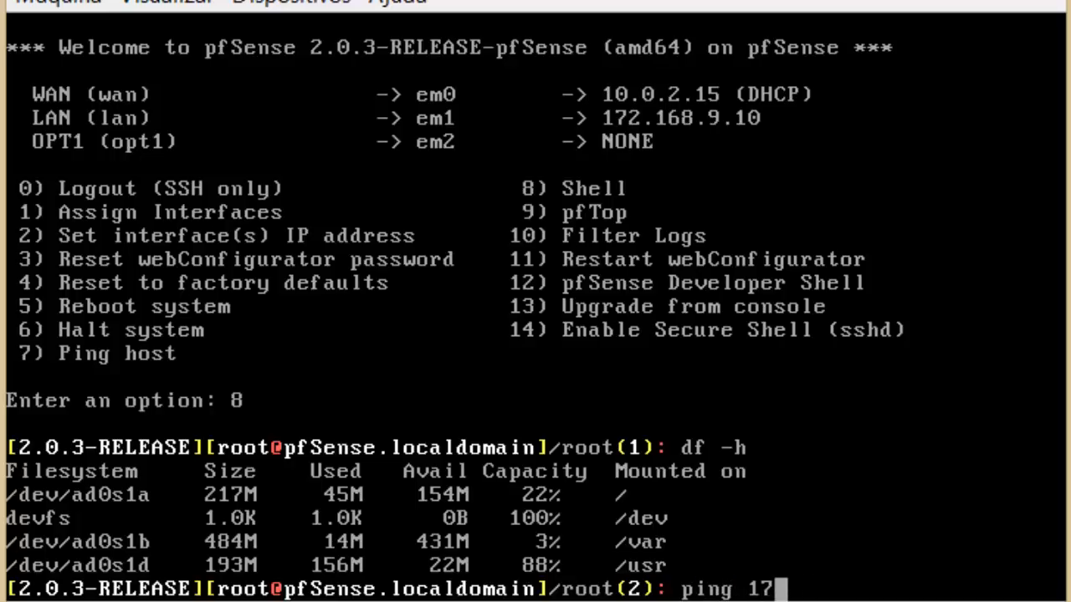
{"action": "type", "text": "2"}
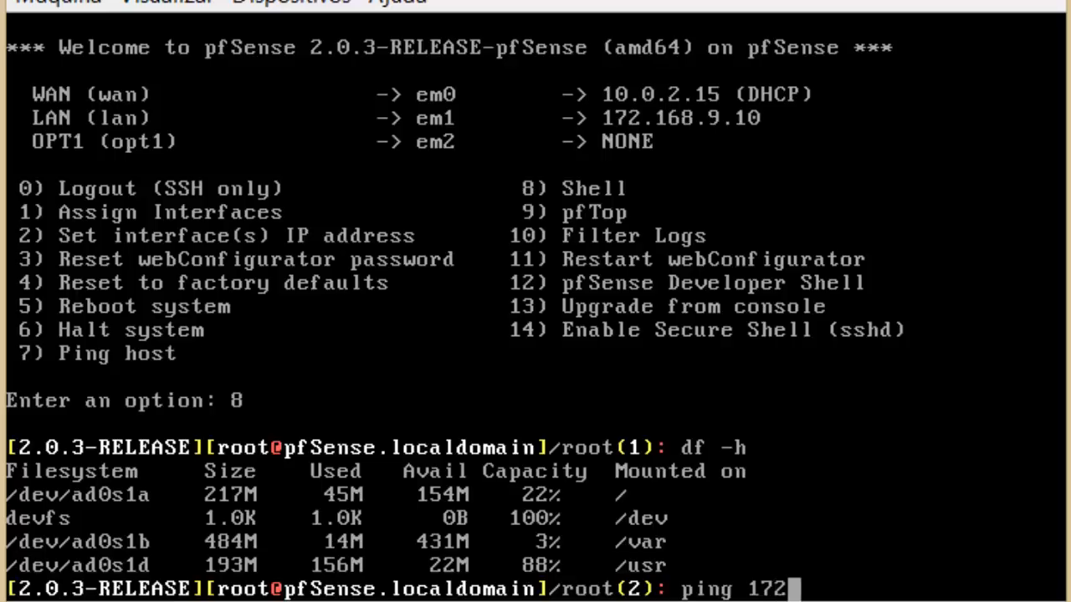
{"action": "type", "text": ".168."}
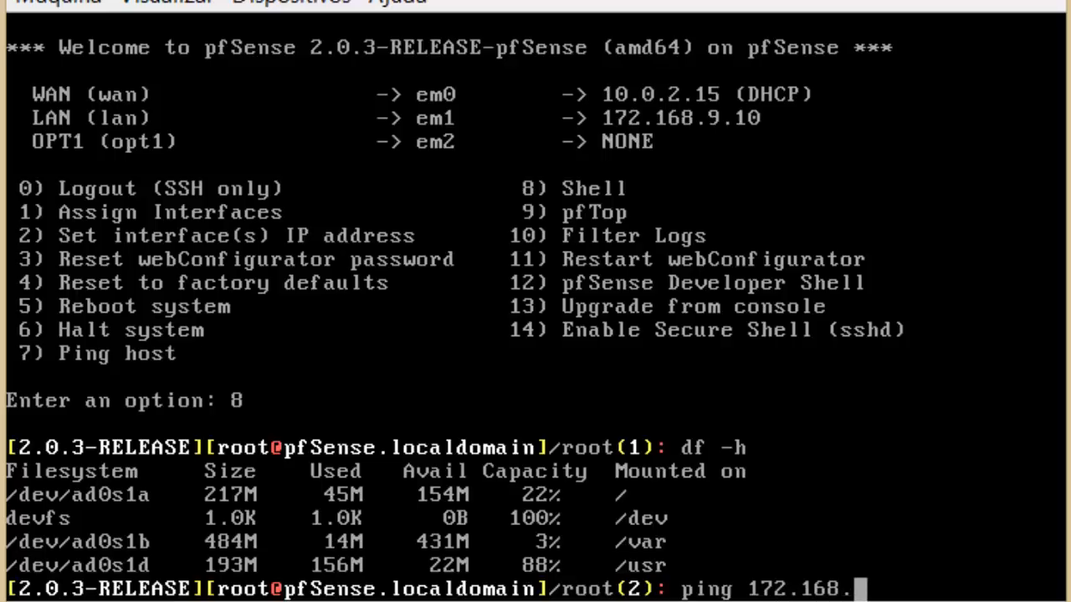
{"action": "type", "text": "9.100"}
{"action": "key", "text": "Return"}
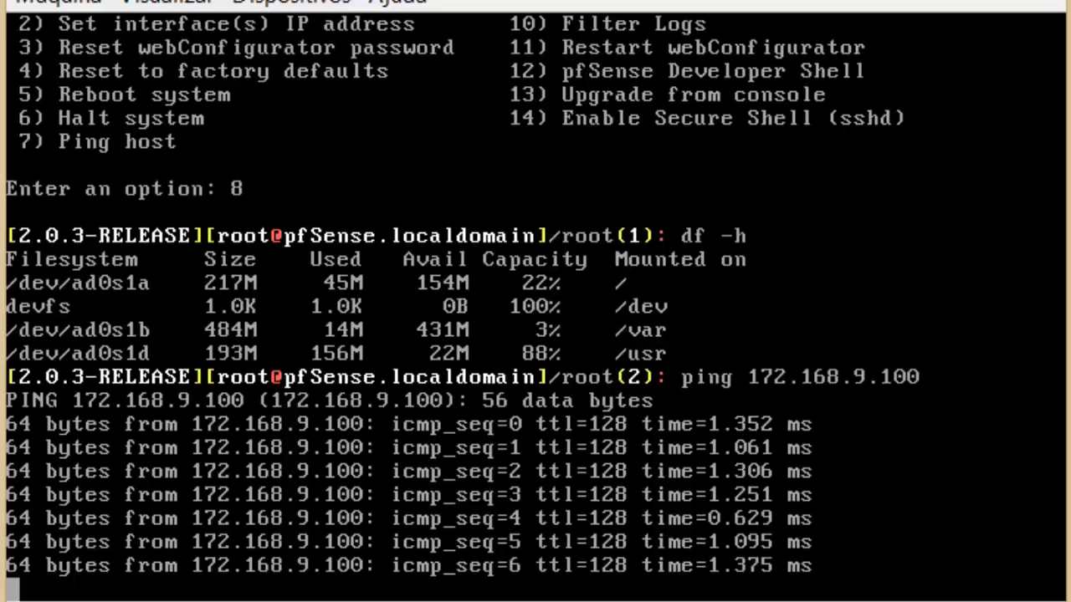
{"action": "key", "text": "ctrl+c"}
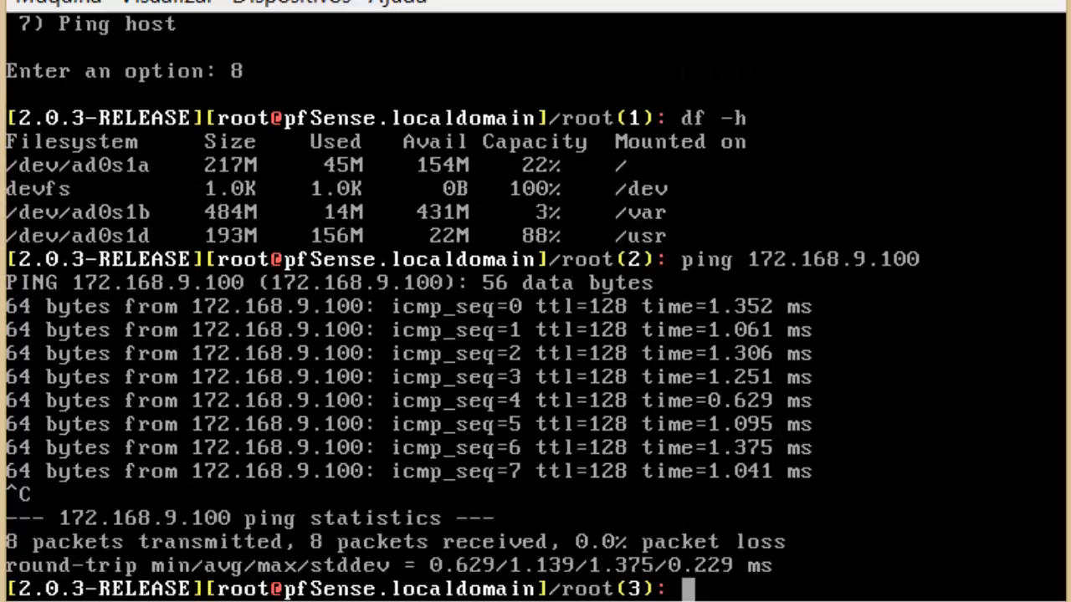
Ping 8.8.8.8 with 0% loss, then leave full-screen and switch to Chrome.
{"action": "type", "text": "ping "}
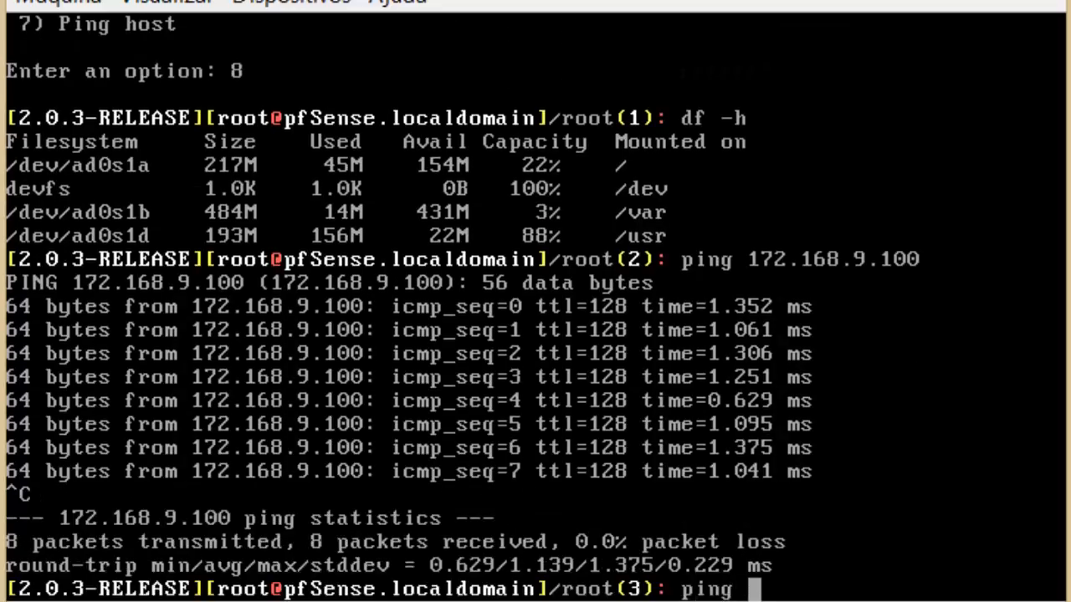
{"action": "type", "text": "8.8.8.8"}
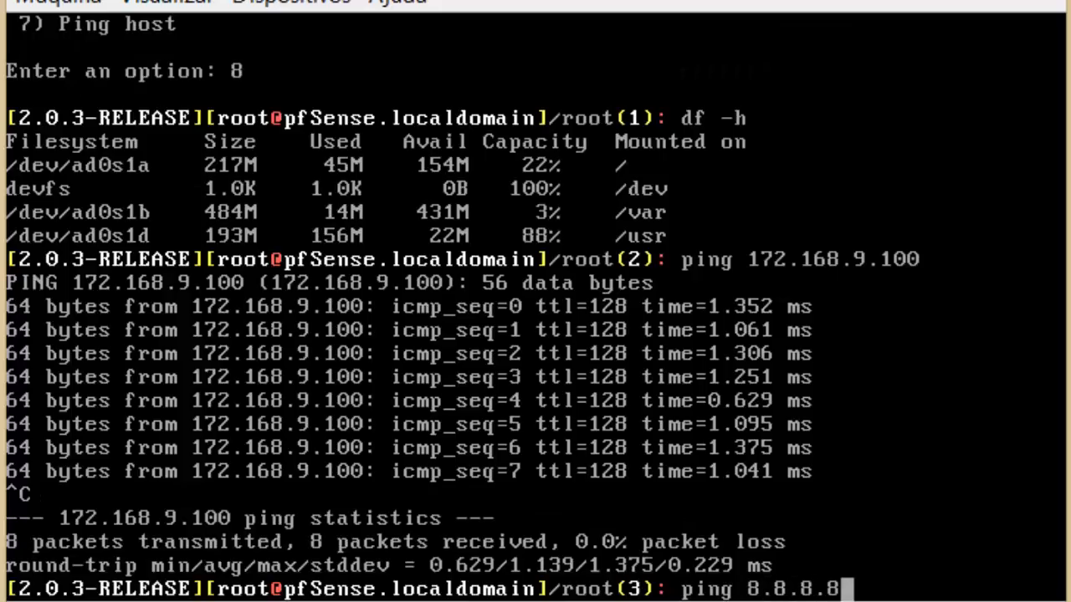
{"action": "key", "text": "Return"}
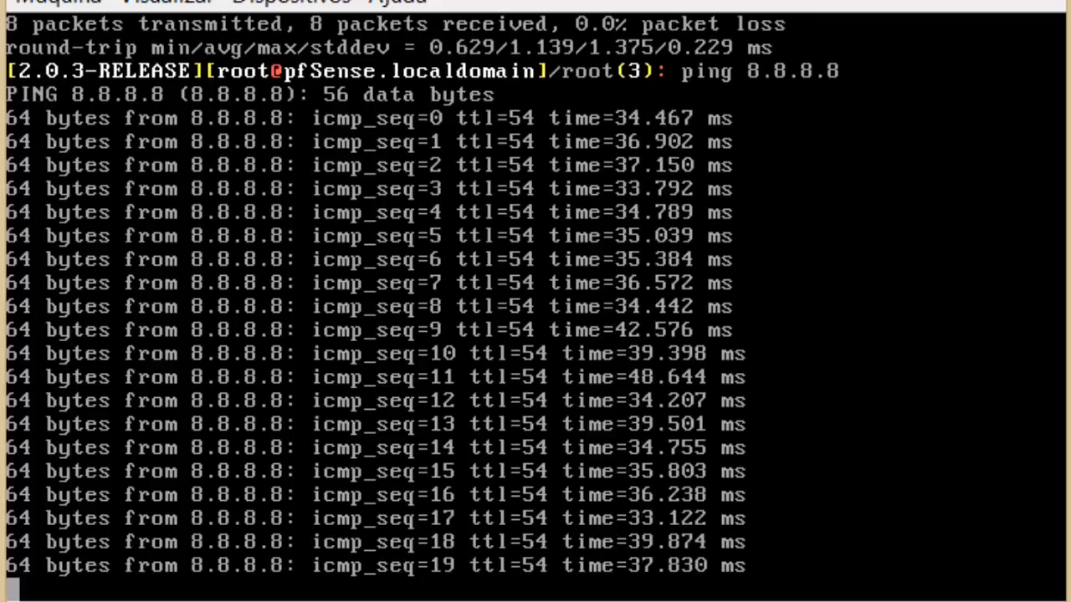
{"action": "key", "text": "ctrl+c"}
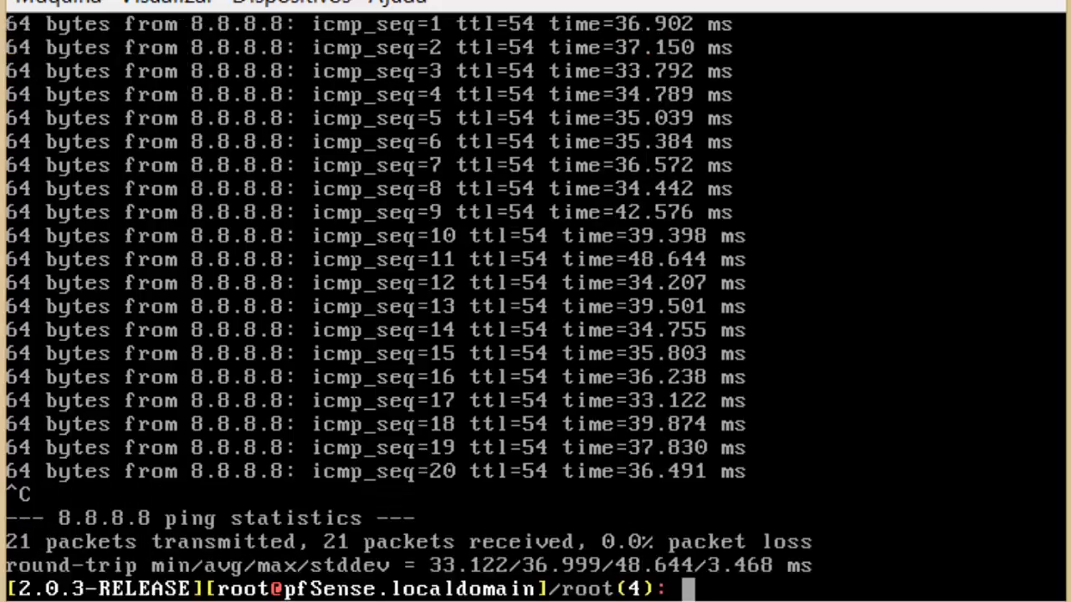
{"action": "key", "text": "Control_R+f"}
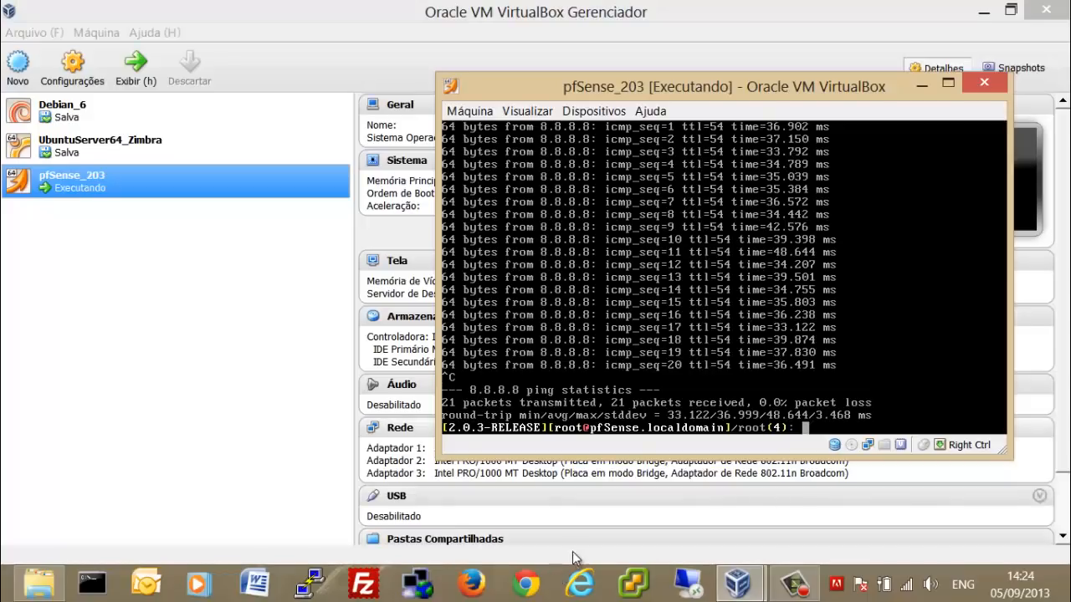
{"action": "left_click", "coordinate": [525, 583]}
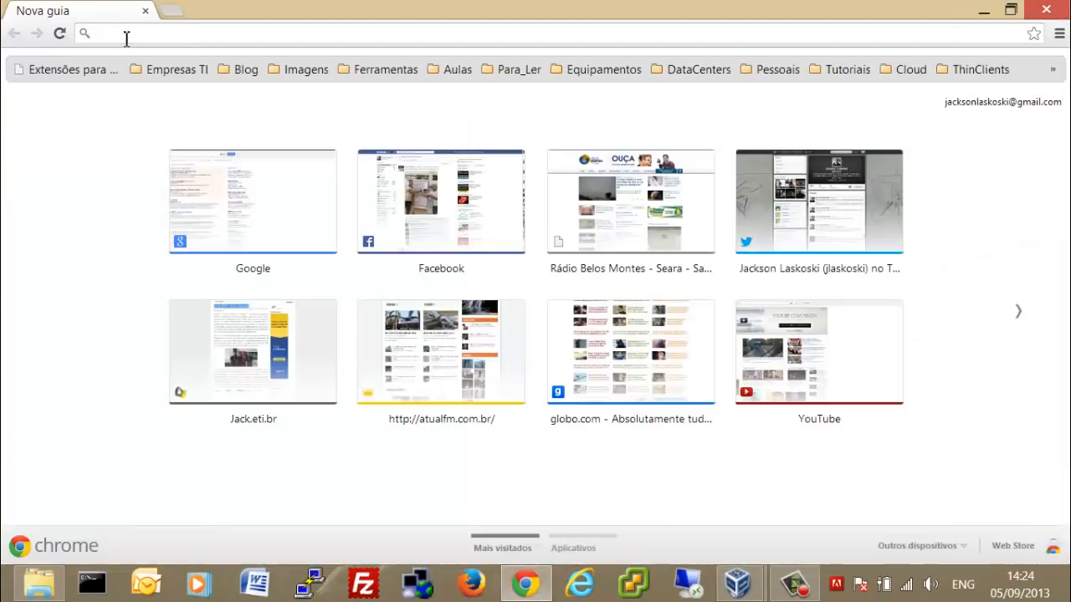
{"action": "type", "text": "https:"}
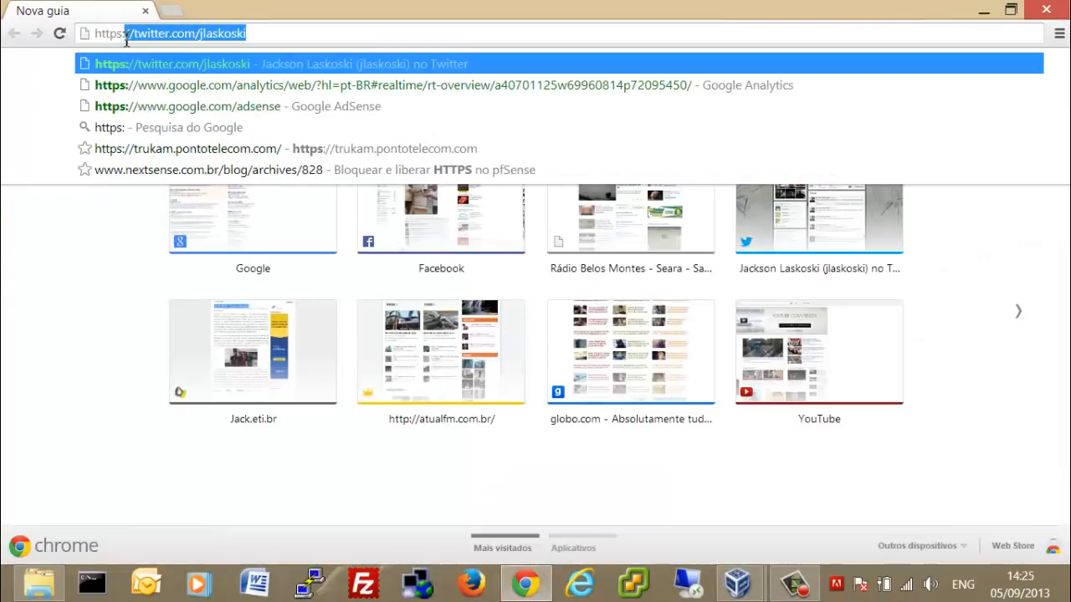
{"action": "type", "text": "//"}
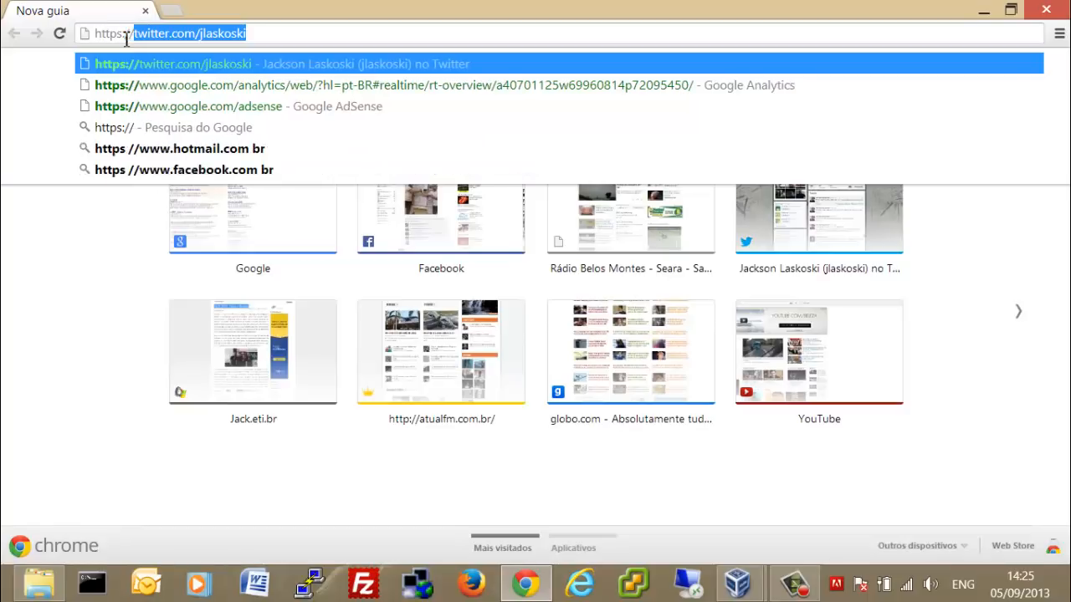
{"action": "type", "text": "1."}
{"action": "key", "text": "BackSpace"}
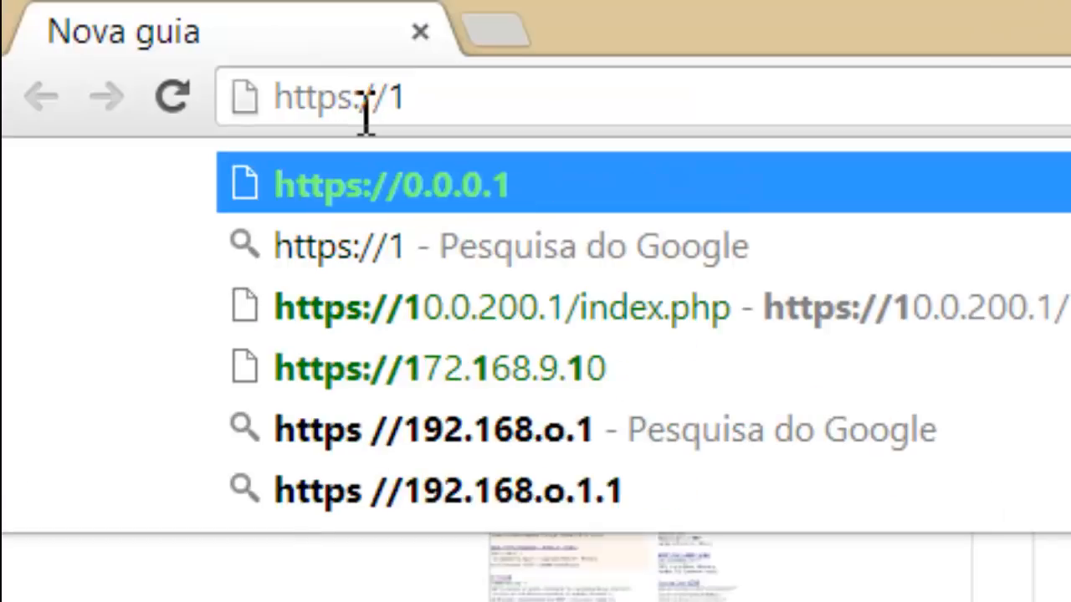
{"action": "type", "text": "72.1"}
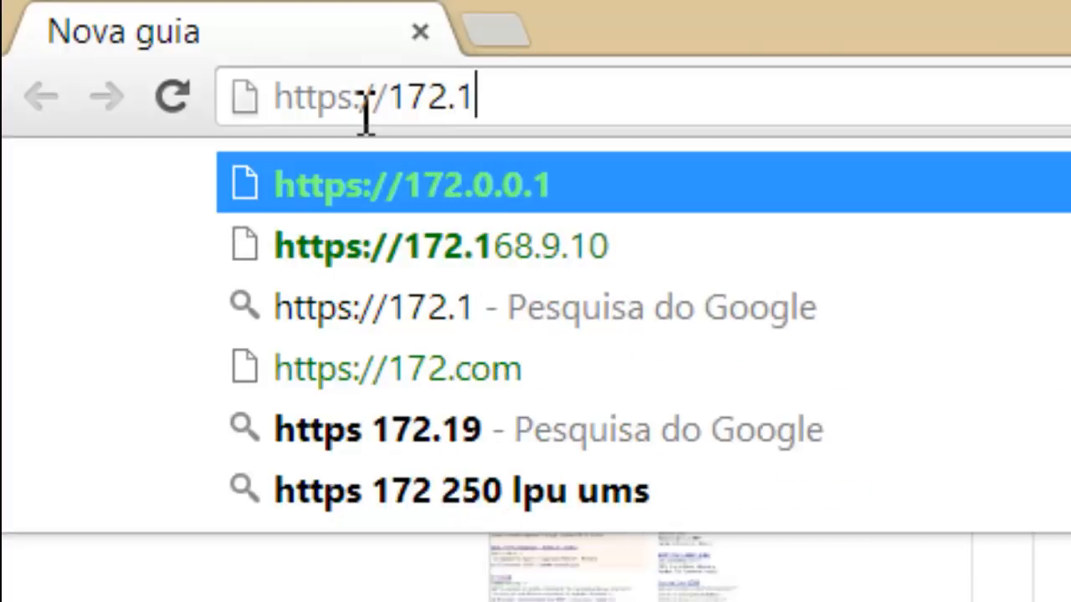
{"action": "type", "text": "68.9.10"}
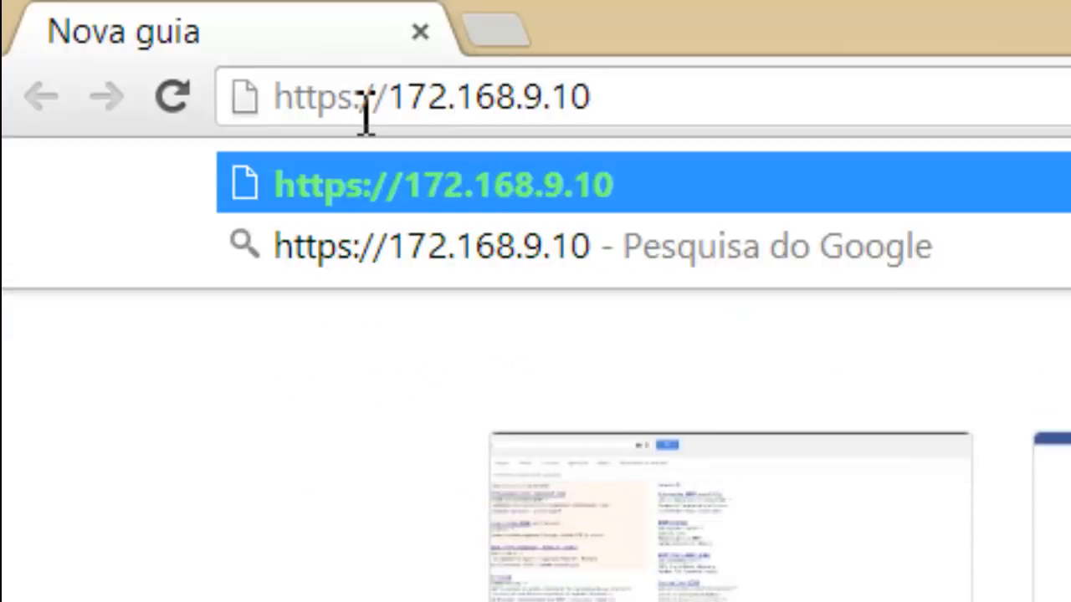
{"action": "key", "text": "Return"}
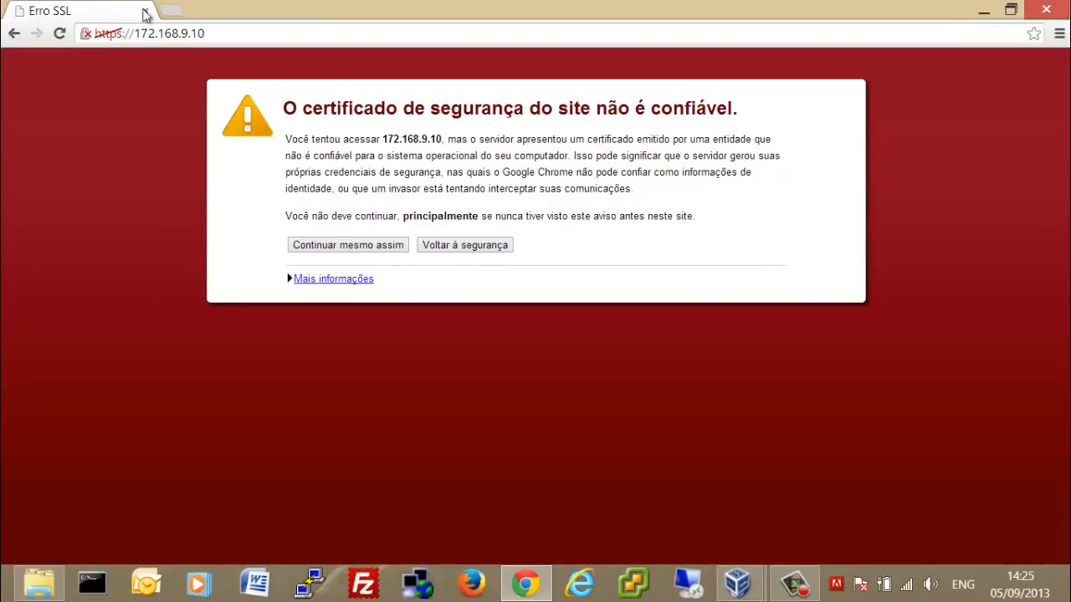
Proceed past the certificate warning via 'Continuar mesmo assim' to the pfSense login page.
{"action": "left_click_drag", "start_coordinate": [287, 108], "coordinate": [743, 106]}
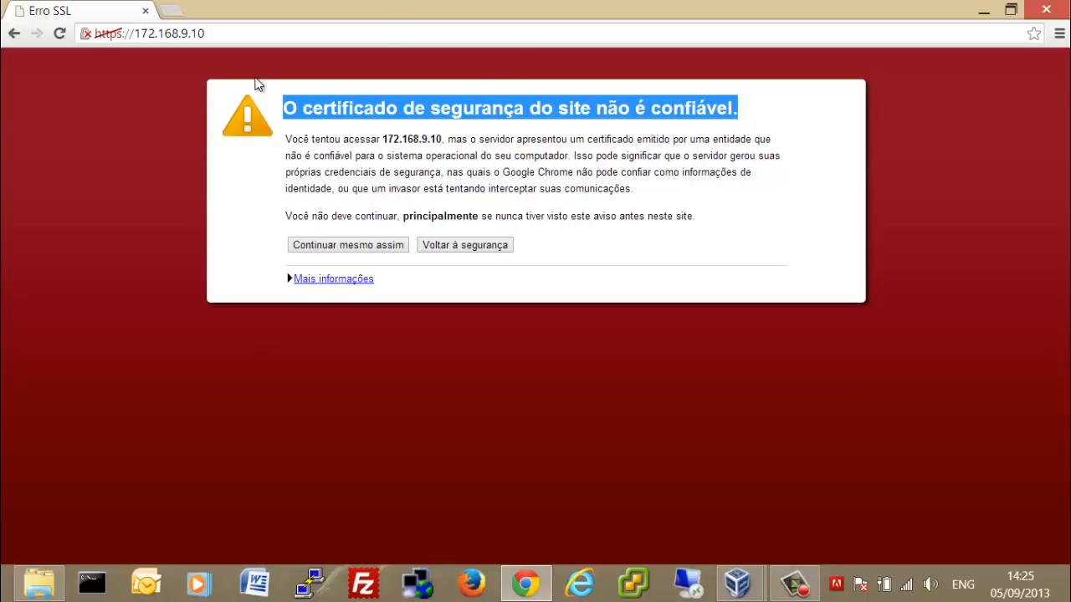
{"action": "left_click", "coordinate": [364, 244]}
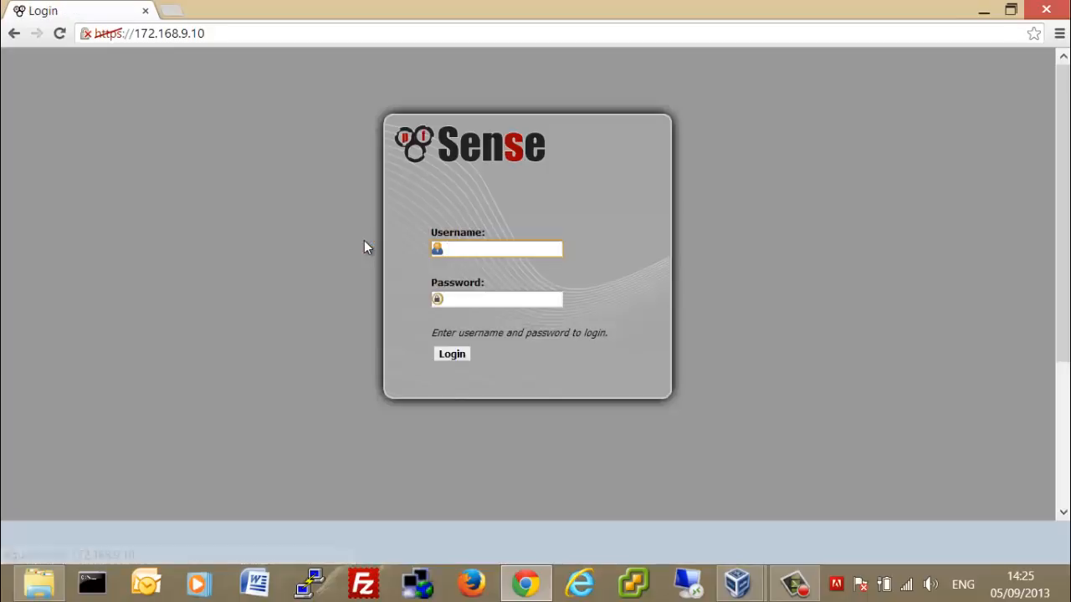
Log in to the pfSense web GUI as admin with the account password.
{"action": "type", "text": "admin"}
{"action": "key", "text": "Tab"}
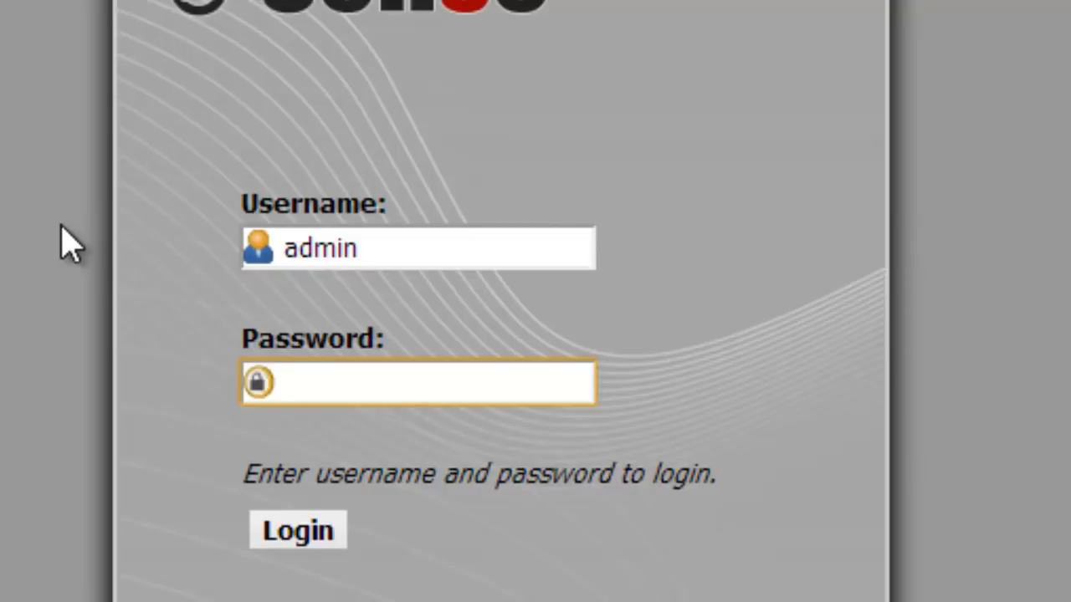
{"action": "type", "text": "pfsense"}
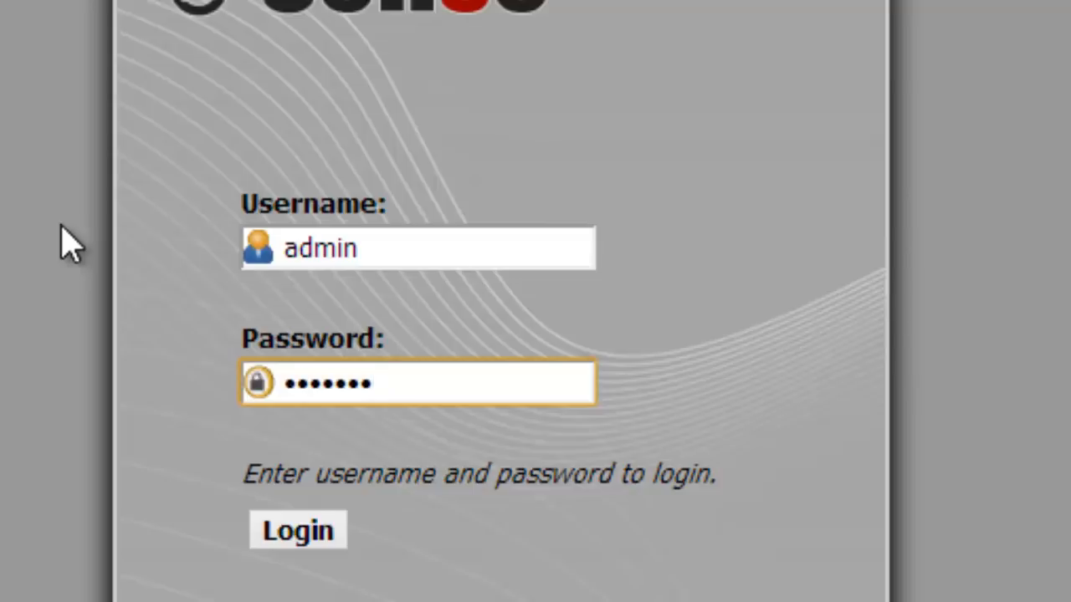
{"action": "key", "text": "Return"}
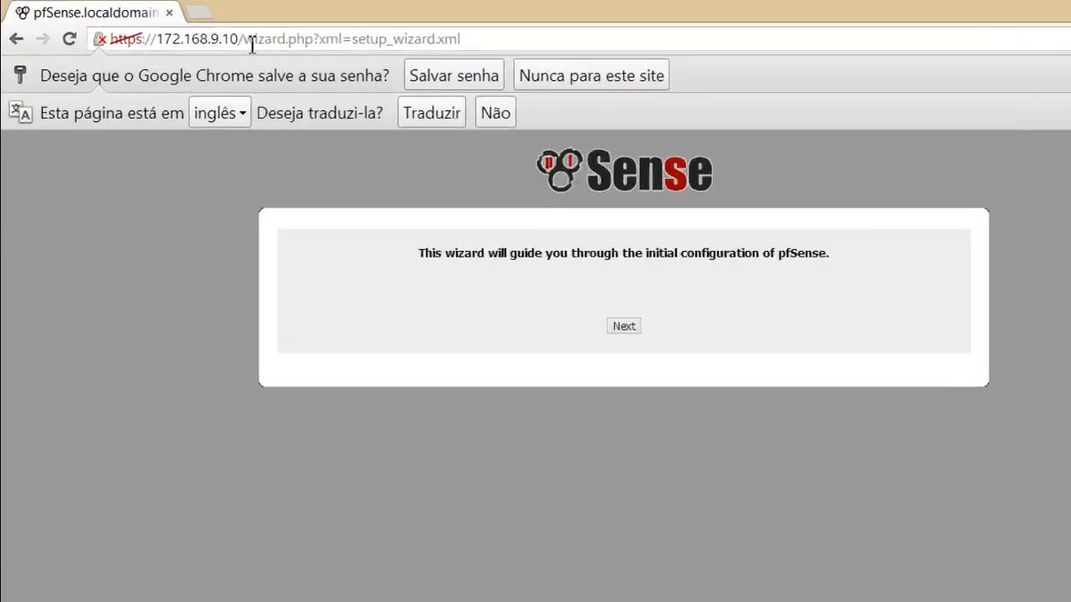
{"action": "left_click", "coordinate": [214, 37]}
{"action": "left_click", "coordinate": [216, 37]}
{"action": "left_click", "coordinate": [565, 99]}
{"action": "key", "text": "shift+End"}
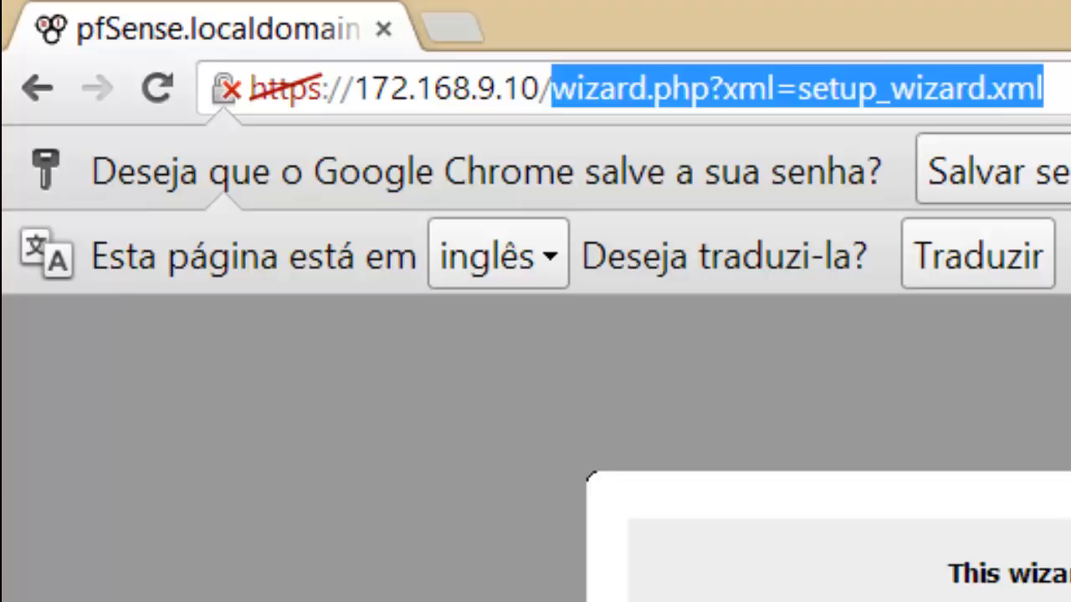
{"action": "left_click", "coordinate": [1050, 88]}
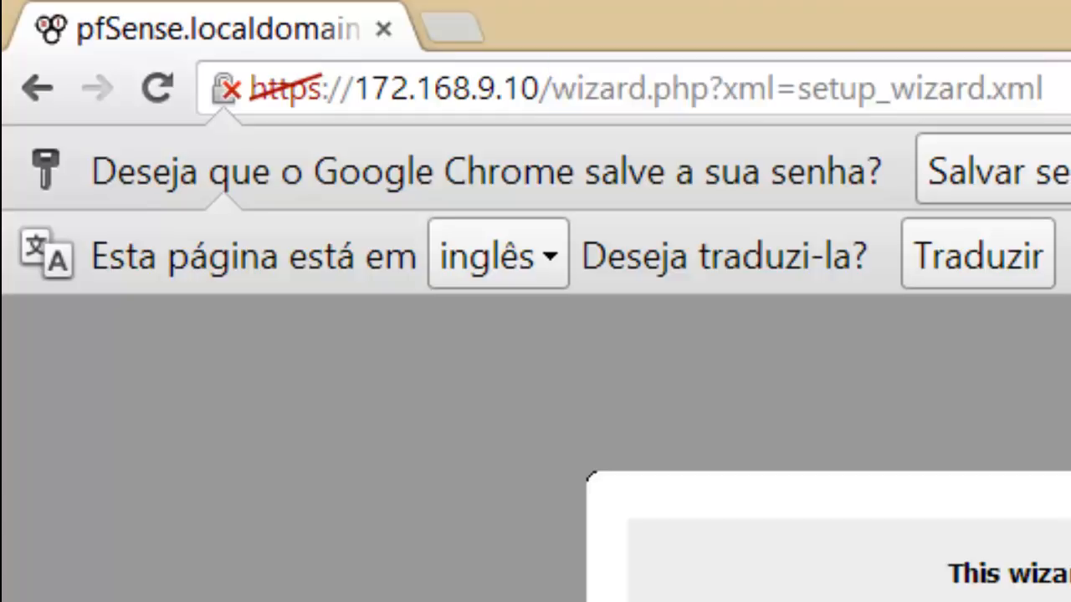
{"action": "left_click_drag", "start_coordinate": [1046, 88], "coordinate": [552, 88]}
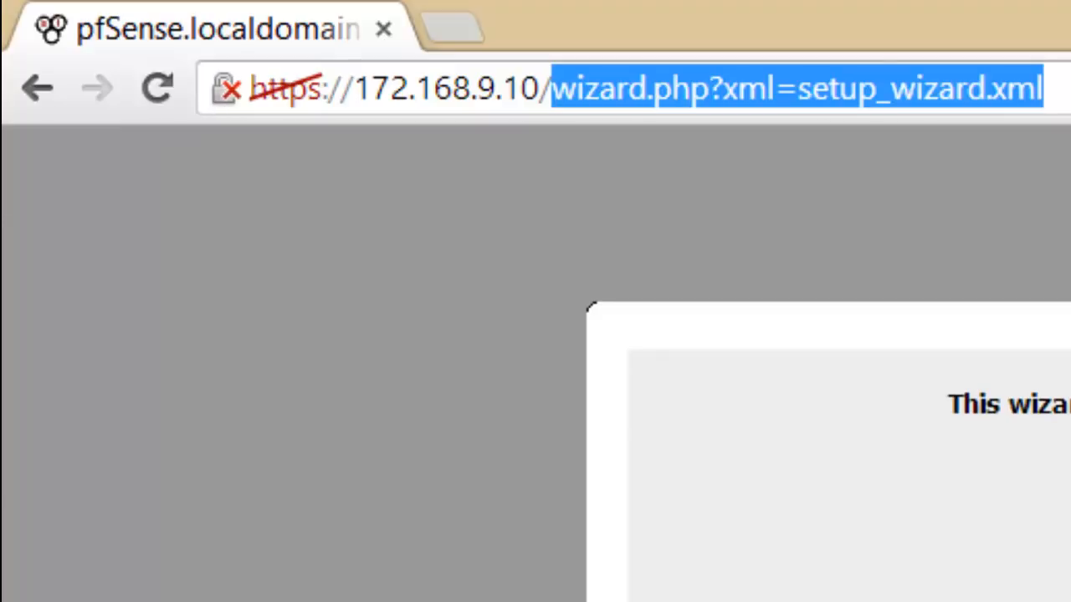
{"action": "key", "text": "BackSpace"}
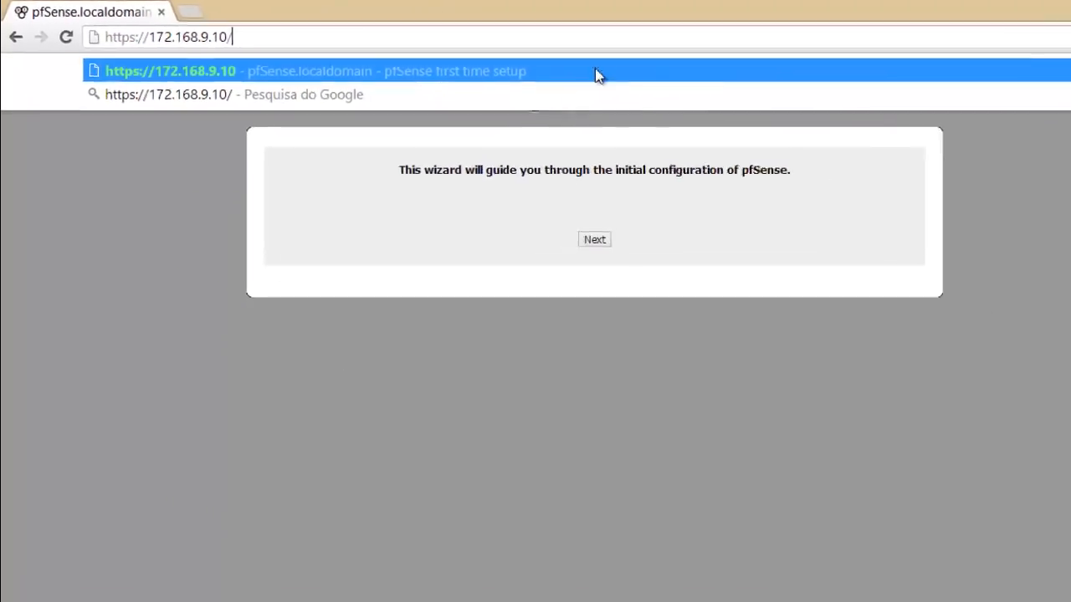
{"action": "key", "text": "Escape"}
{"action": "key", "text": "Return"}
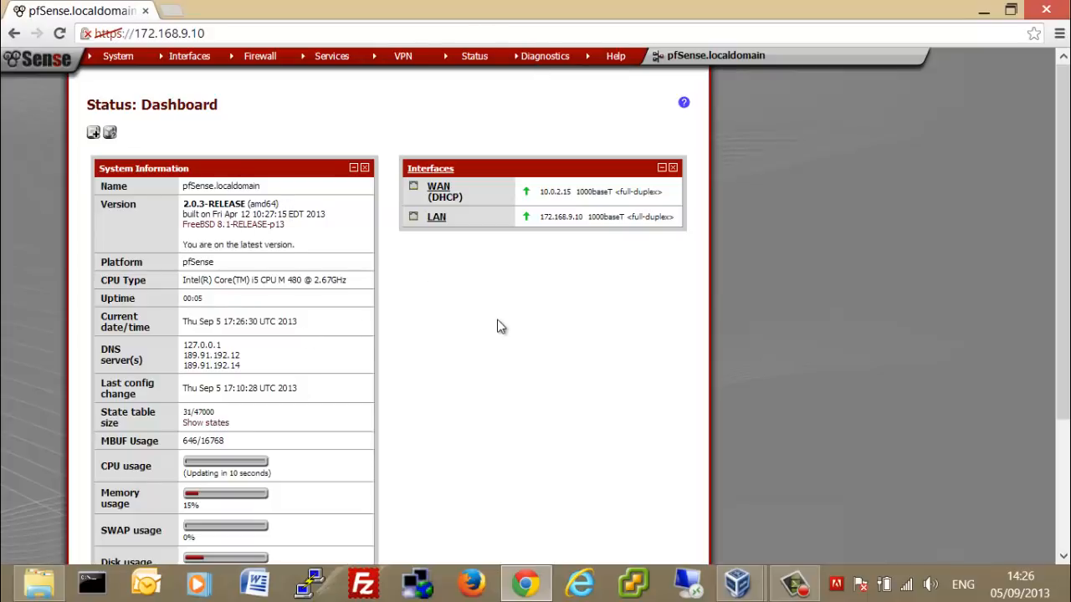
Note the WAN address 10.0.2.15, log out via System > Logout, and minimize Chrome.
{"action": "scroll", "coordinate": [497, 326], "scroll_direction": "down", "scroll_amount": 2}
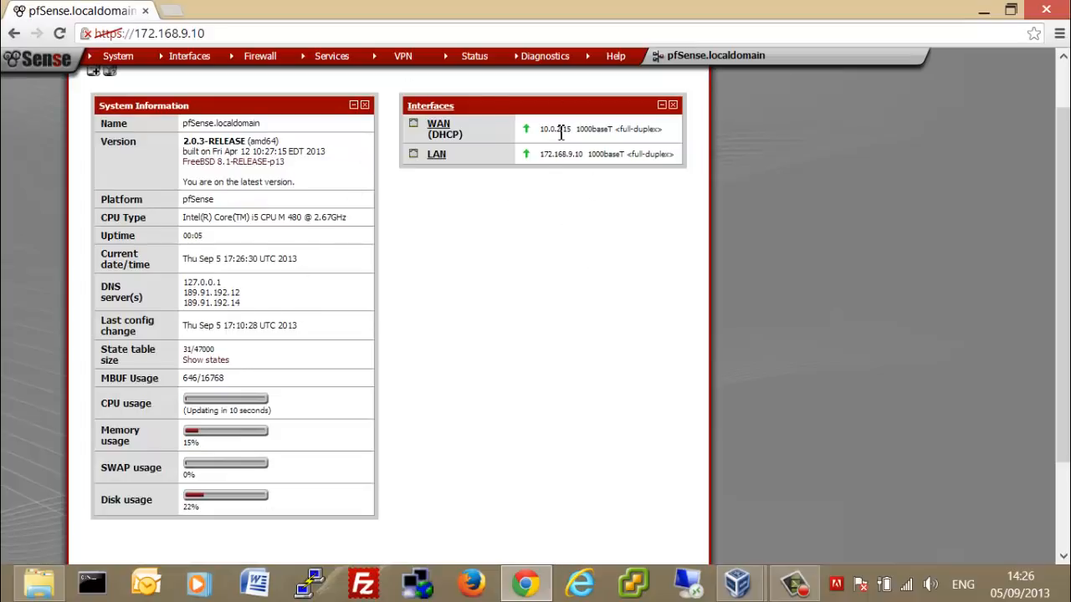
{"action": "left_click_drag", "start_coordinate": [576, 132], "coordinate": [539, 131]}
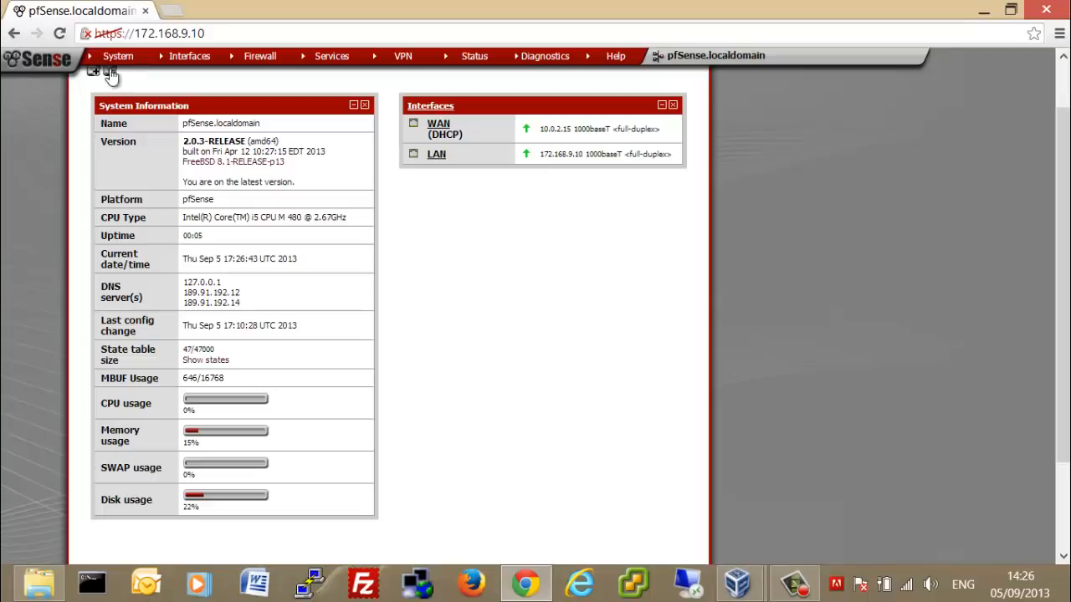
{"action": "mouse_move", "coordinate": [115, 62]}
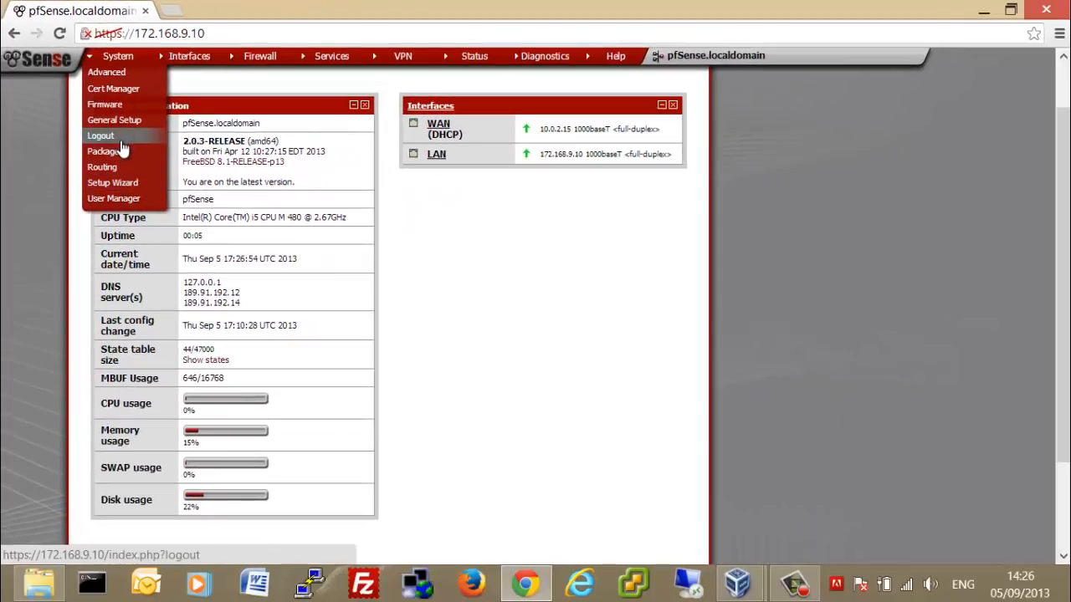
{"action": "left_click", "coordinate": [120, 141]}
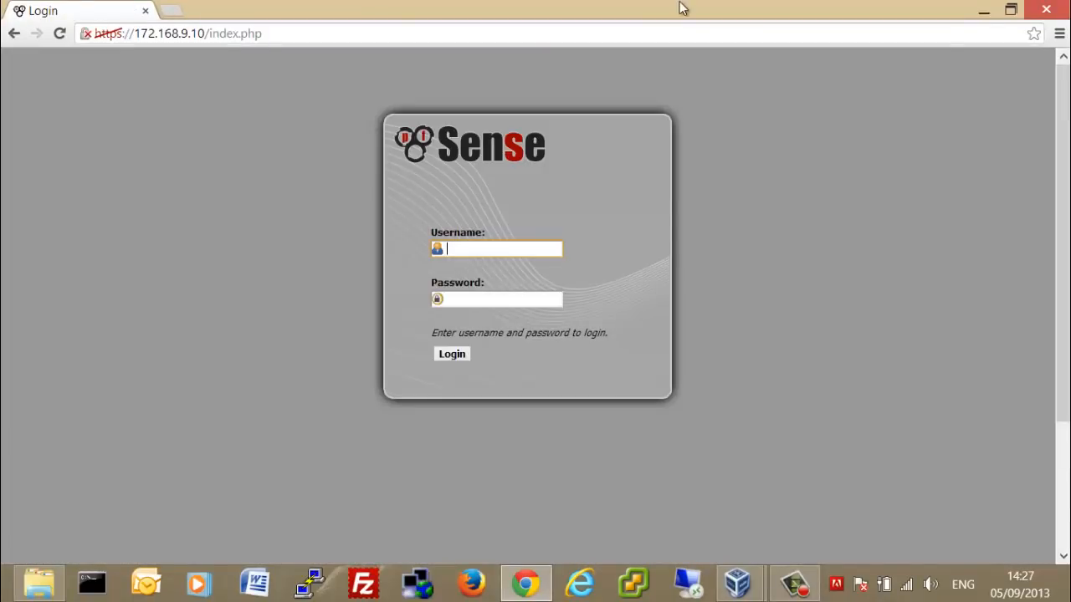
{"action": "left_click", "coordinate": [985, 10]}
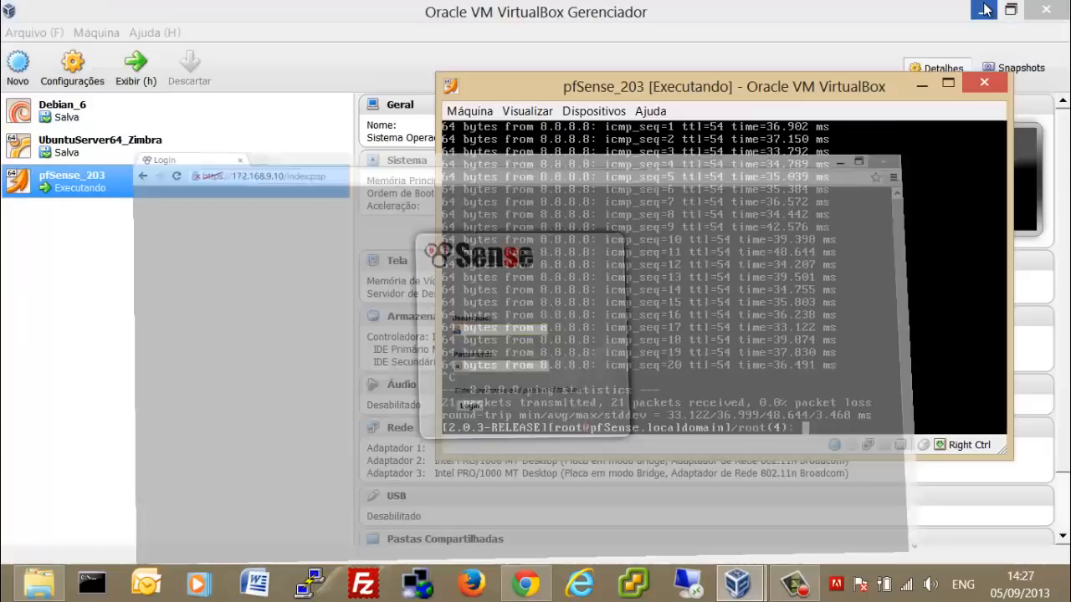